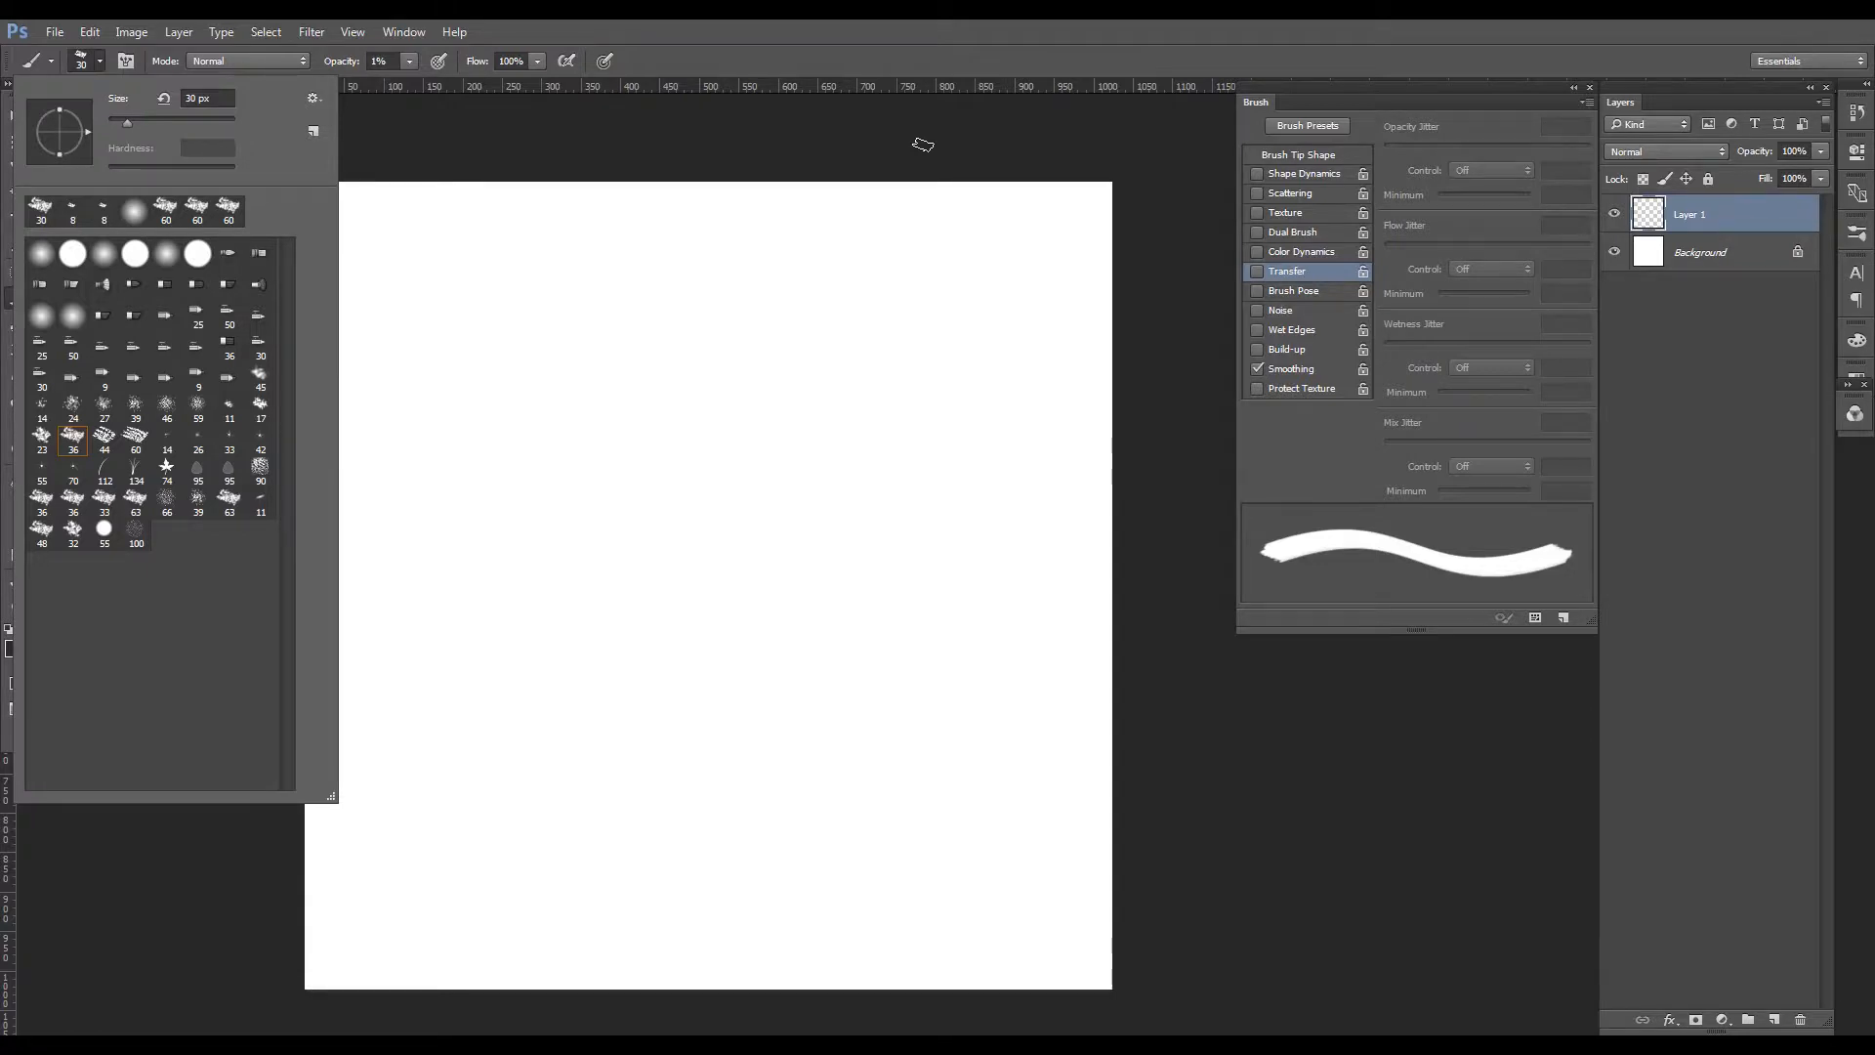
# Choose the Chalk 36 pixels brush preset.
pyautogui.click(74, 441)
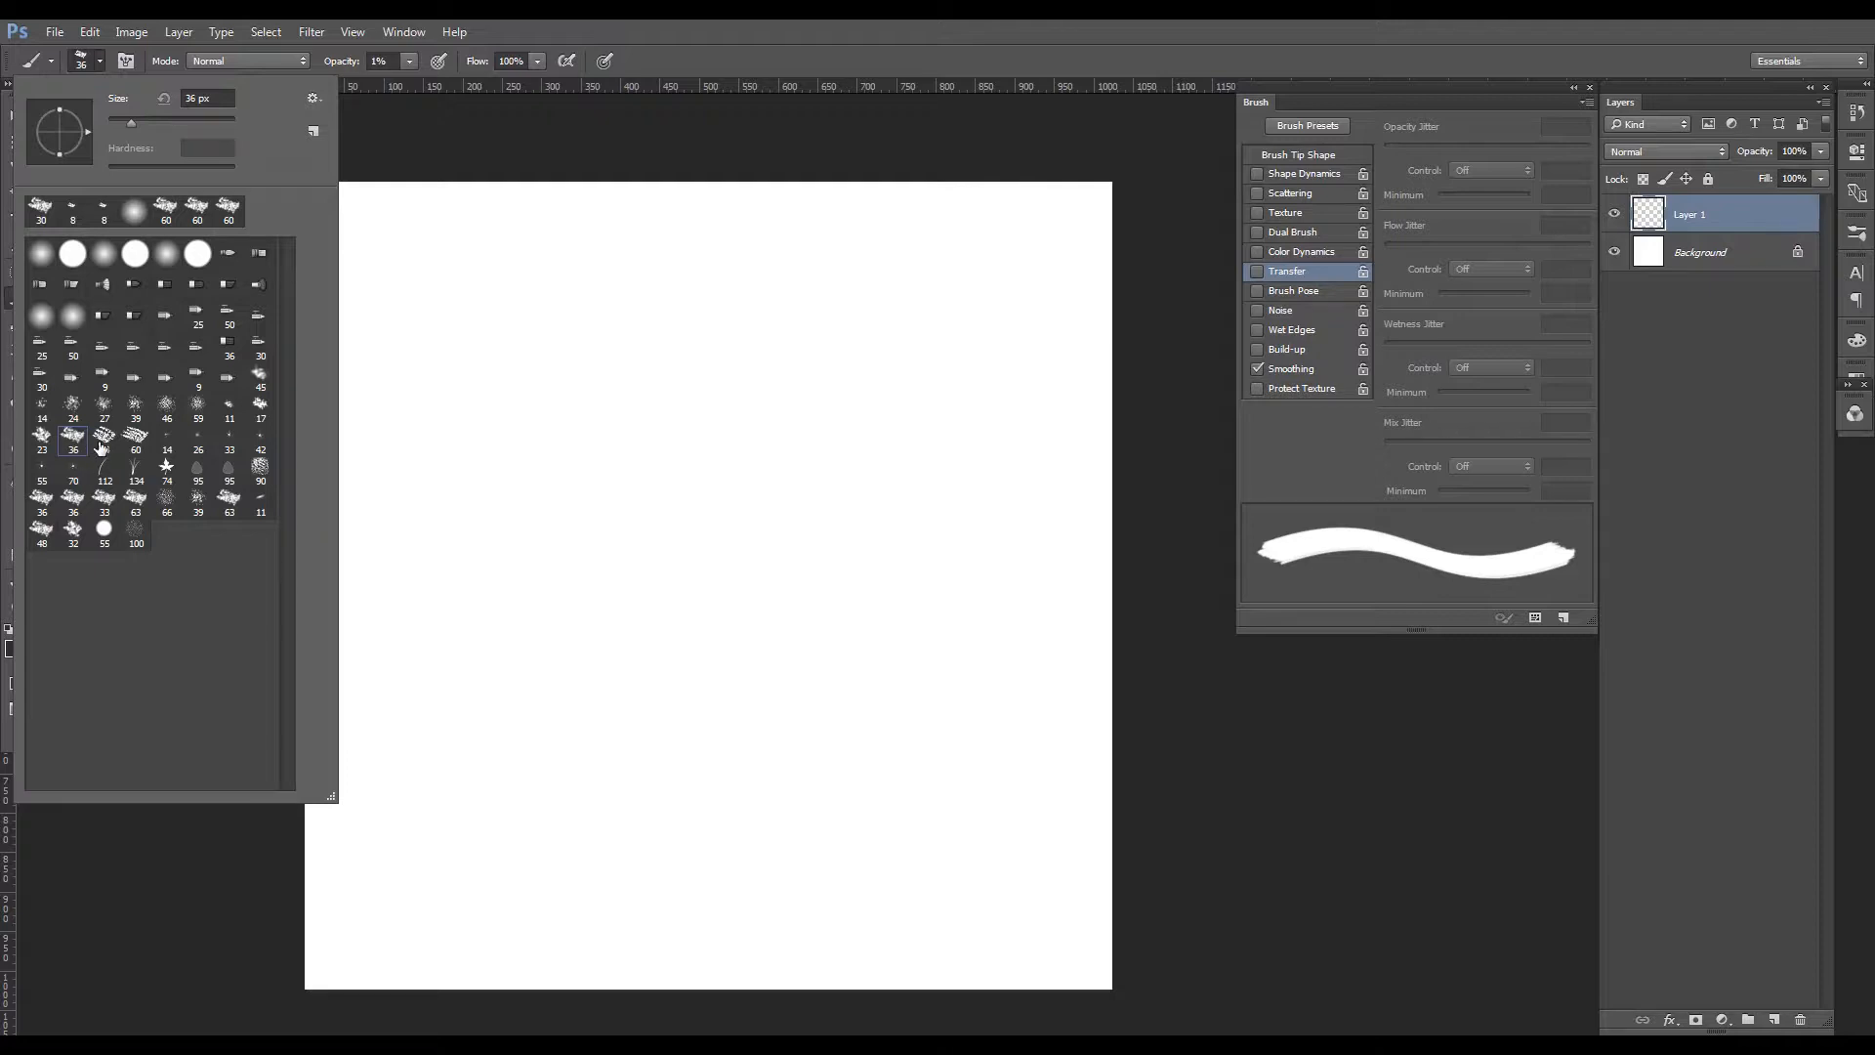
pyautogui.click(103, 440)
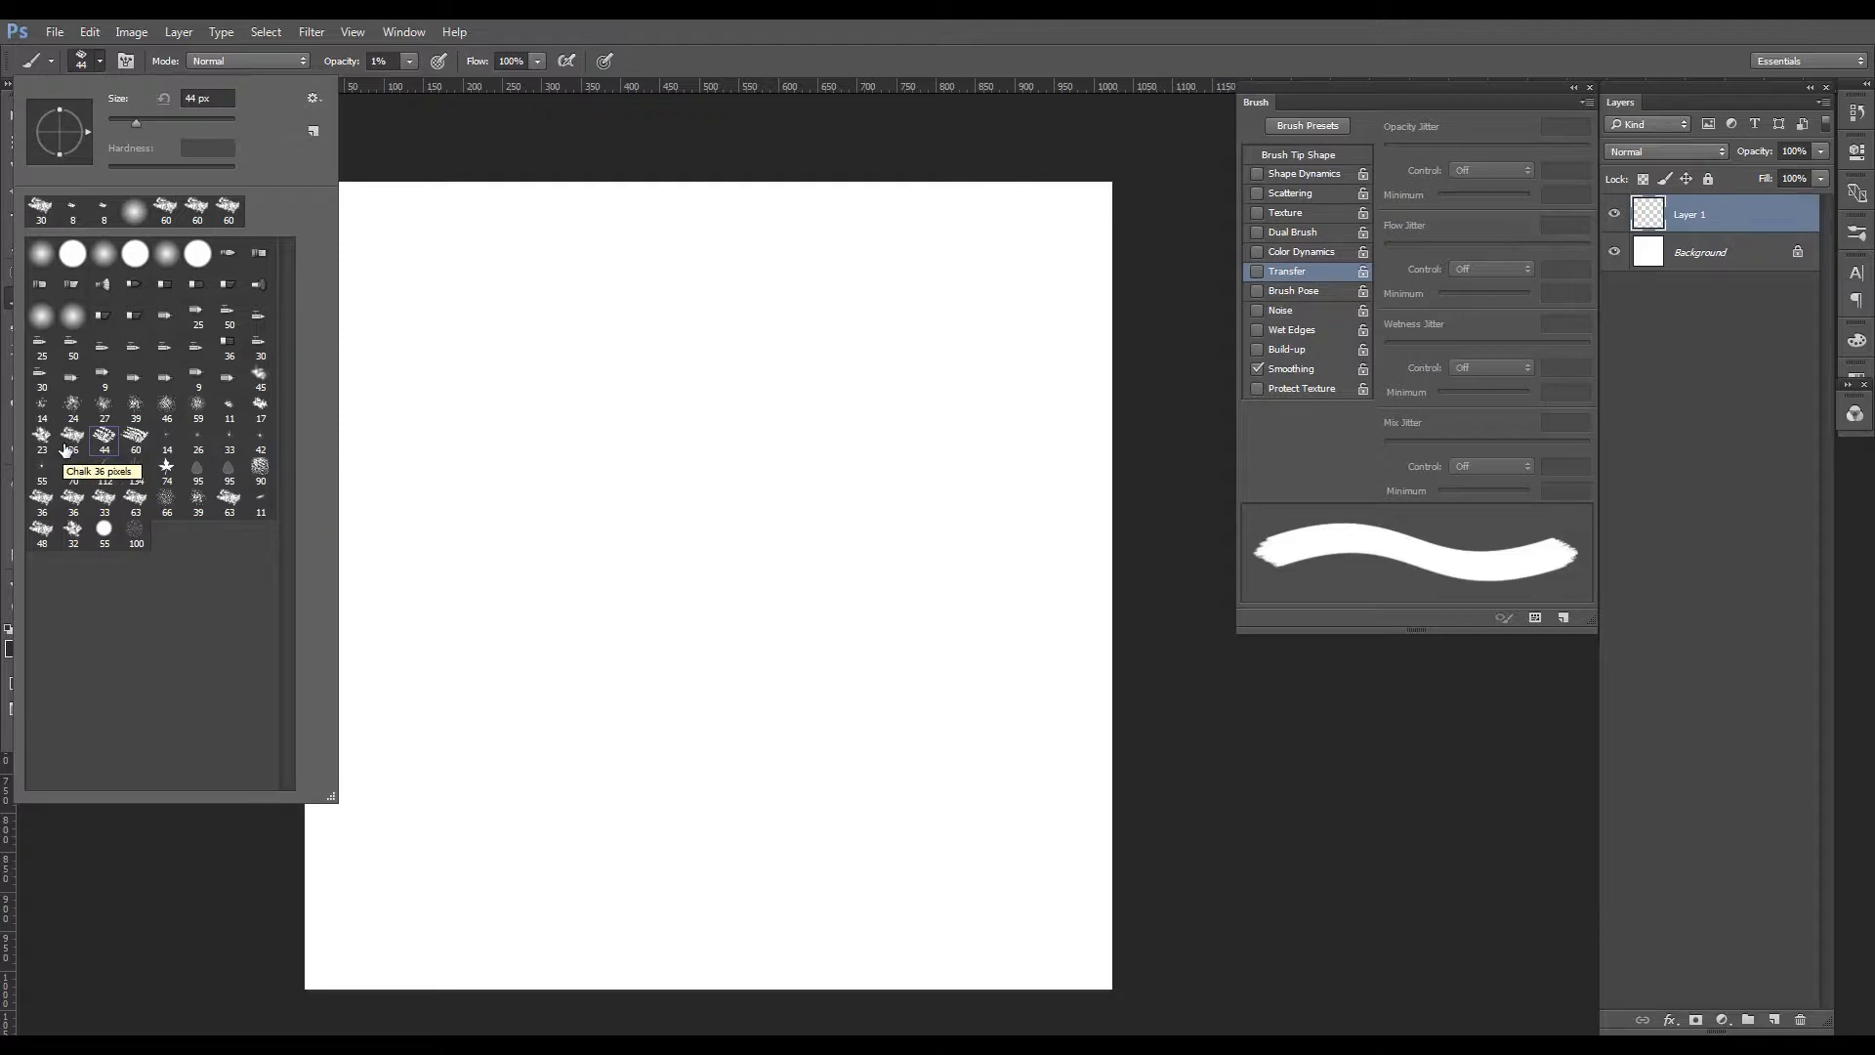
pyautogui.click(68, 441)
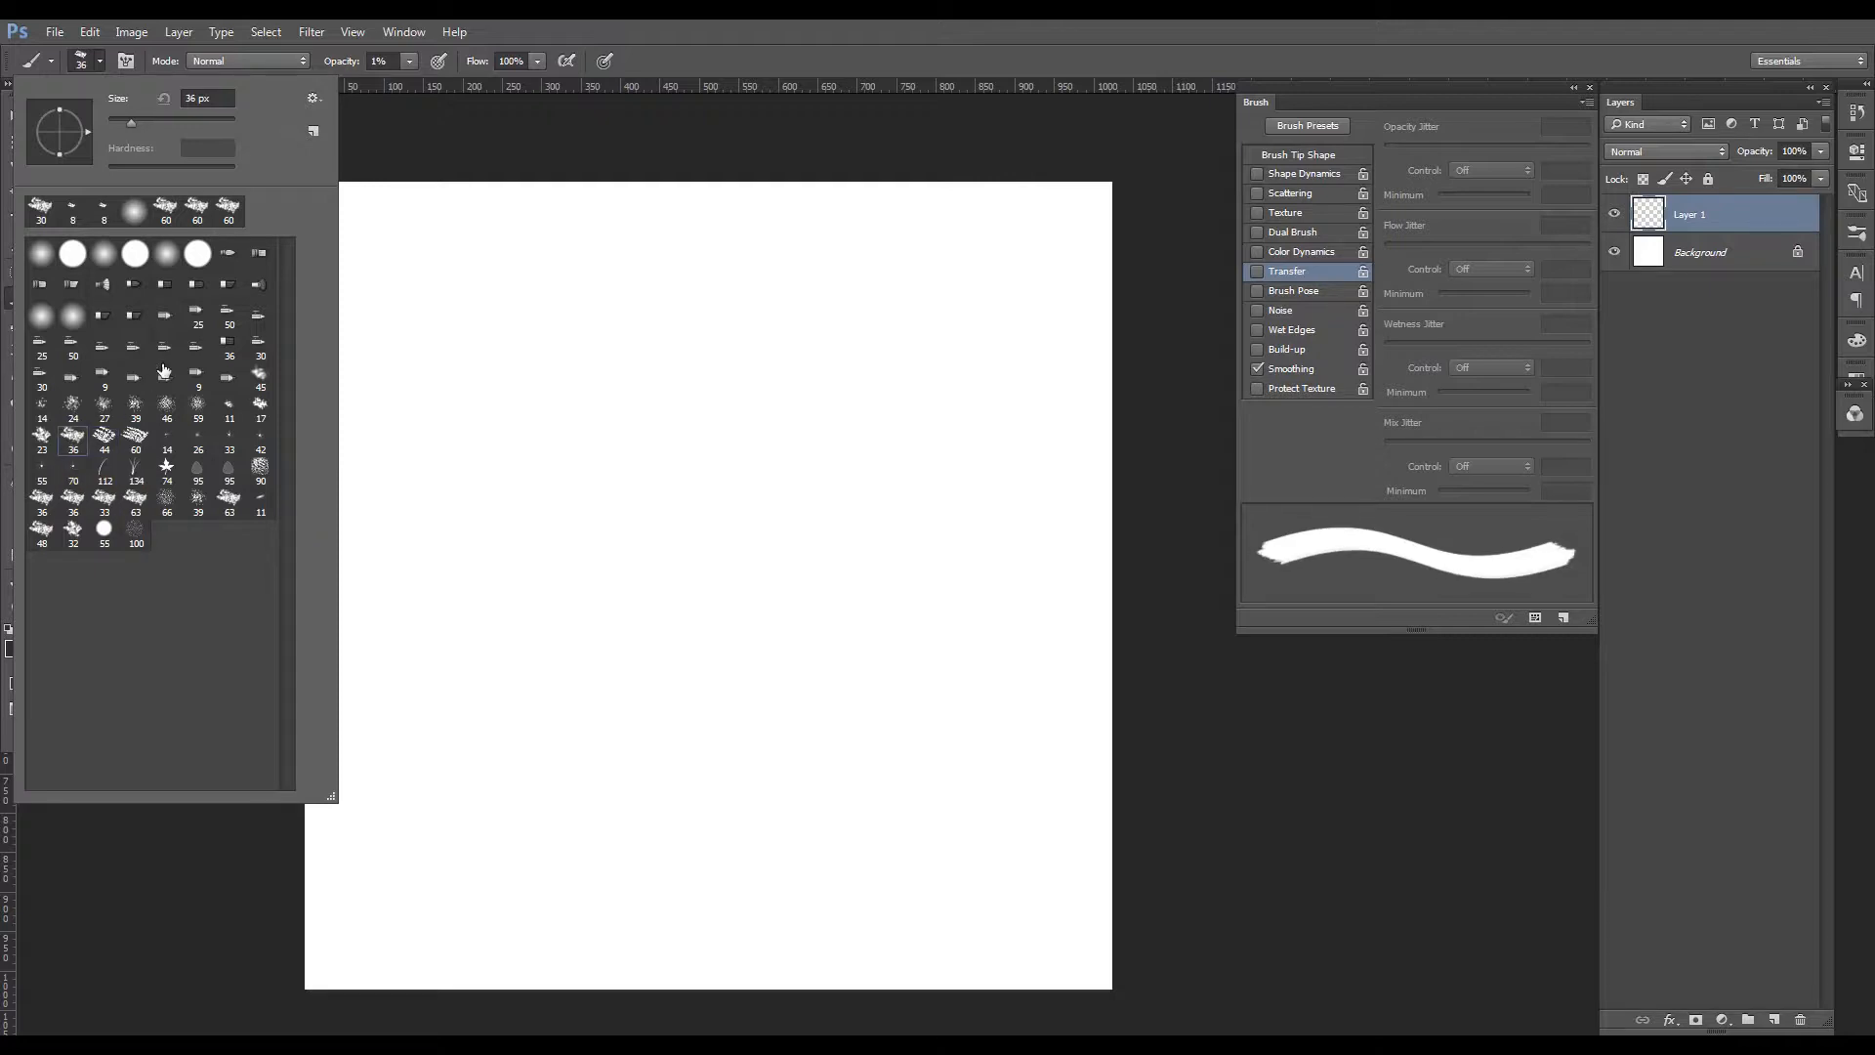
pyautogui.click(692, 54)
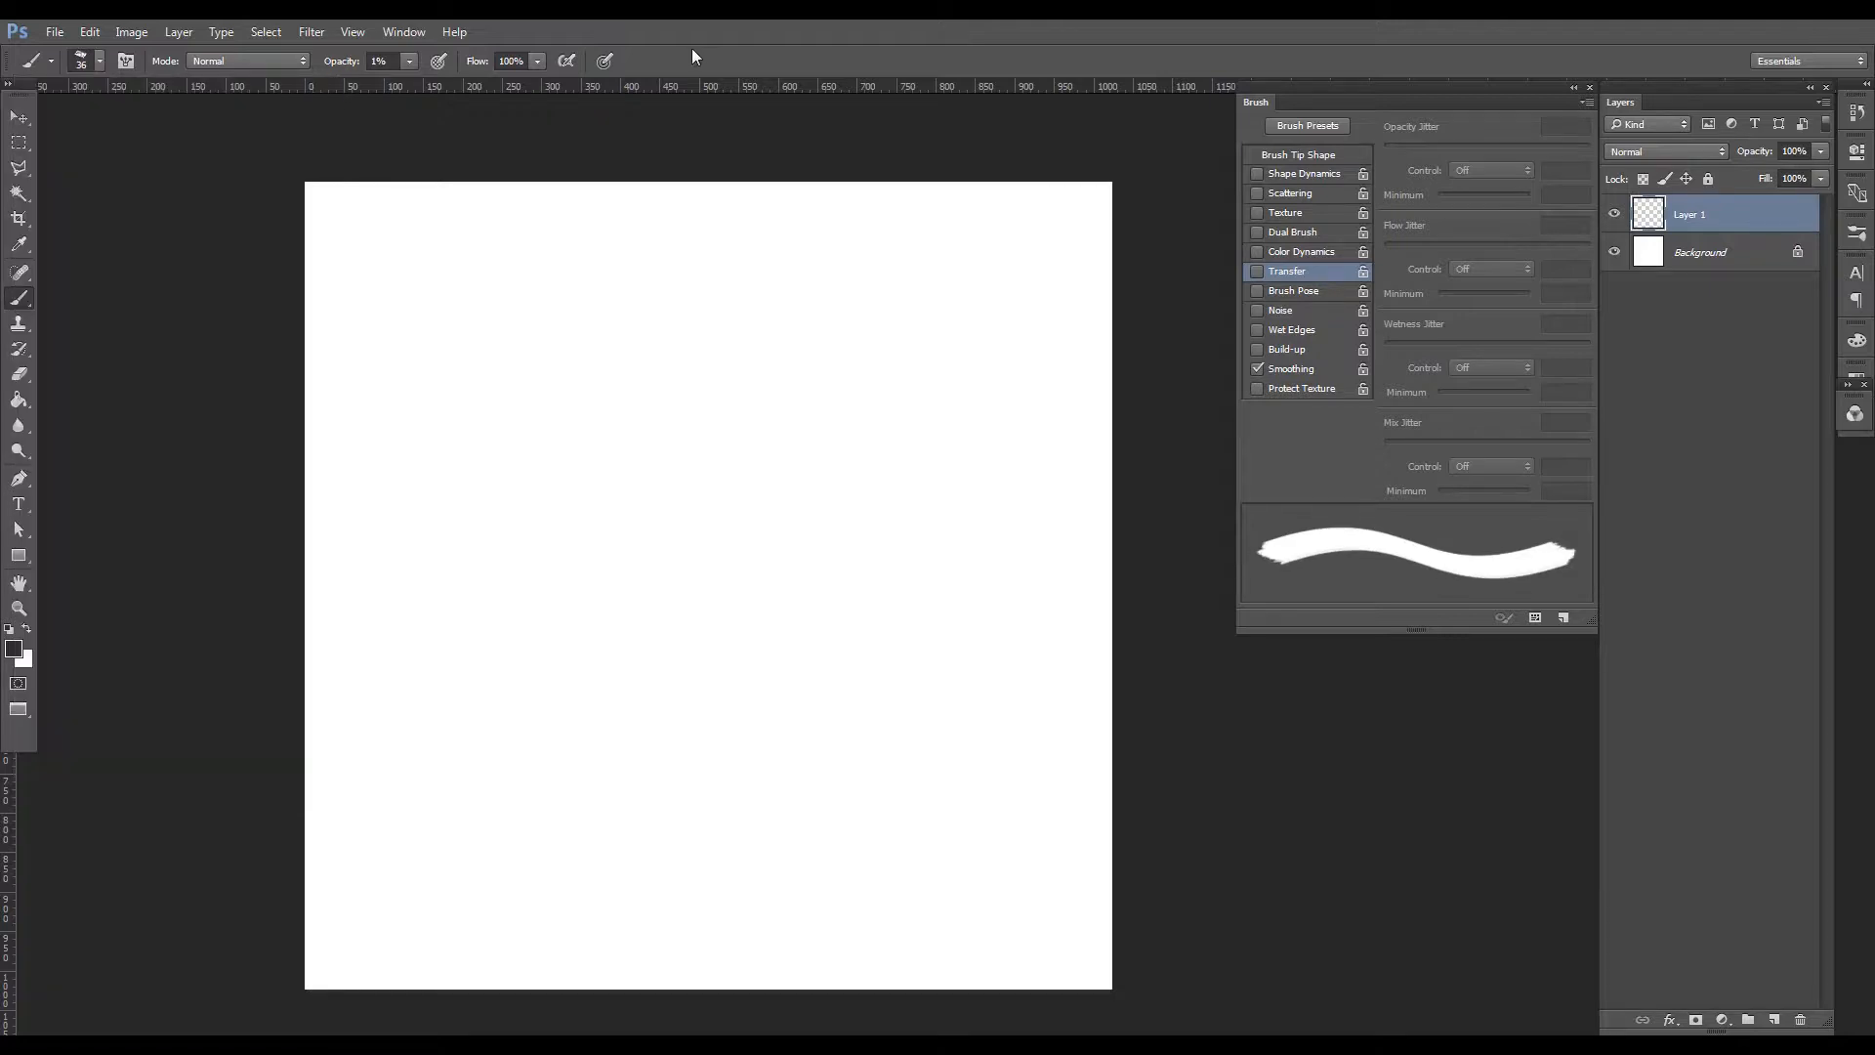
# Set the brush opacity to 100%.
pyautogui.click(408, 62)
pyautogui.moveTo(414, 85); pyautogui.dragTo(937, 217)
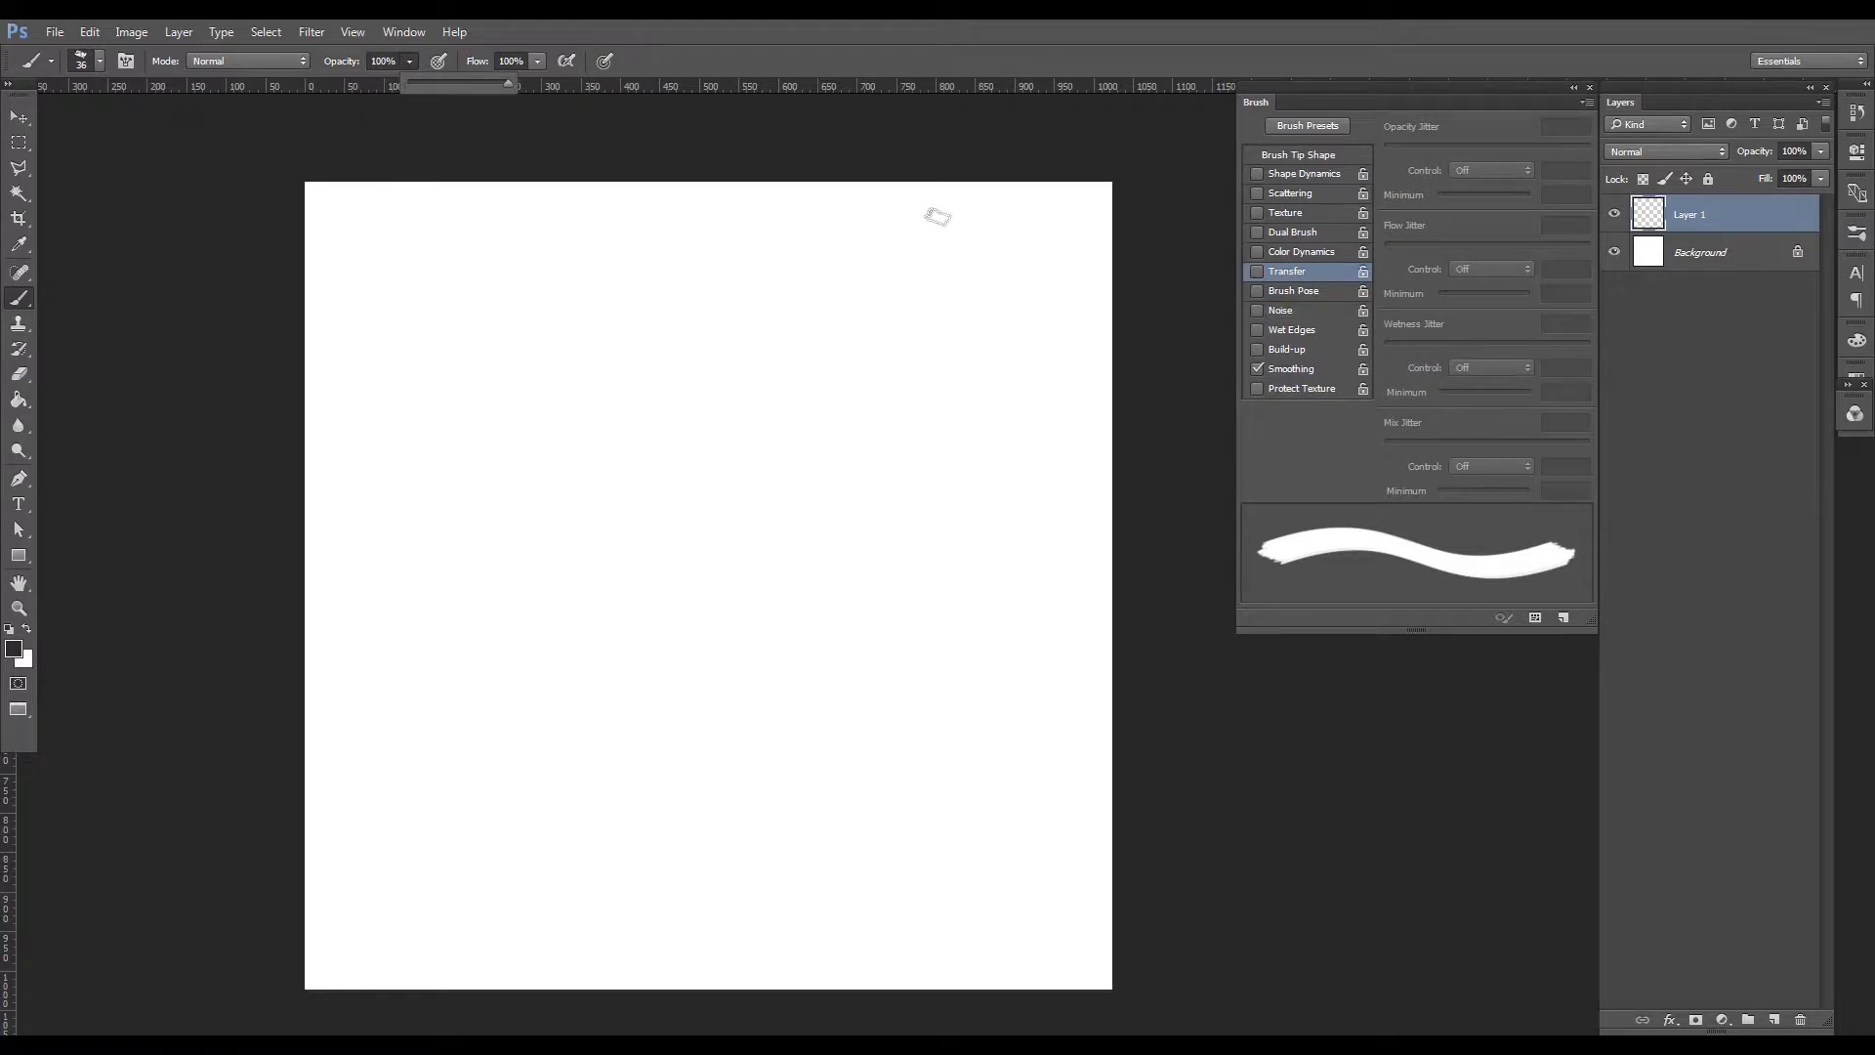
pyautogui.click(752, 59)
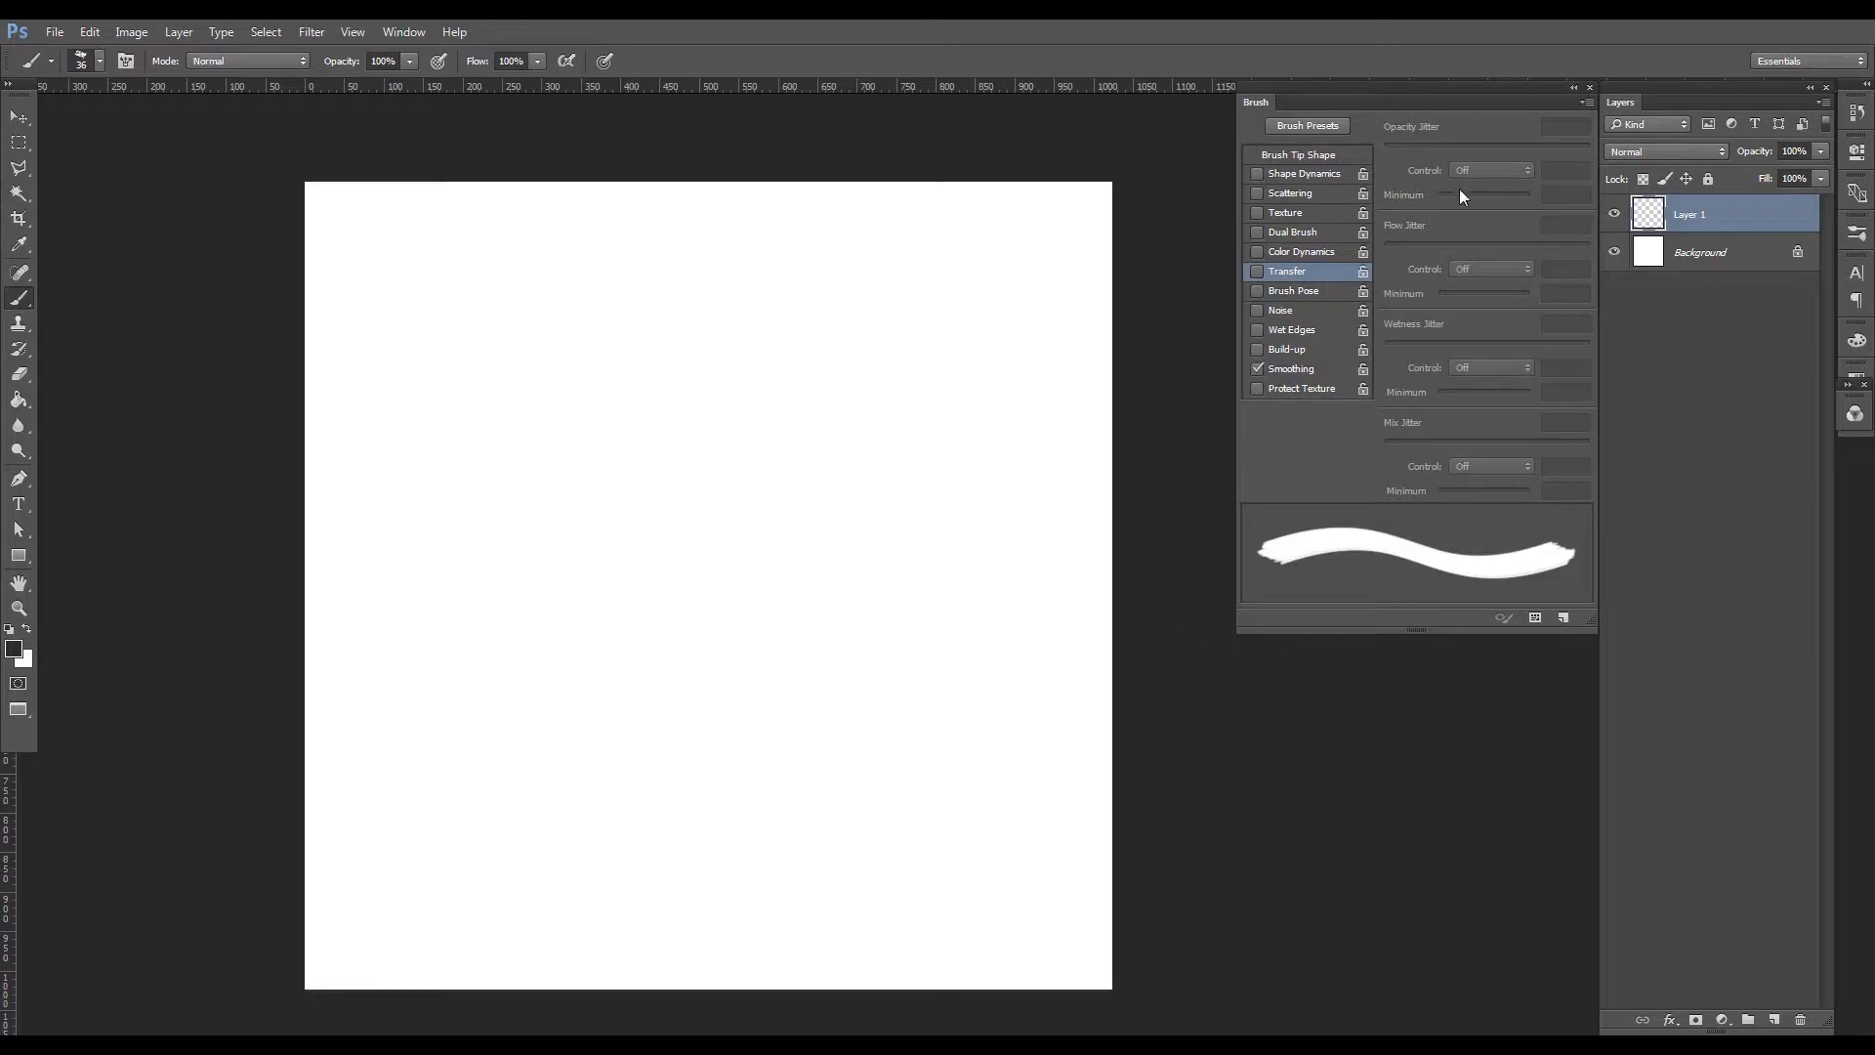
# Turn on pen pressure control for the brush's opacity, toggling it off and on to compare the stroke preview.
pyautogui.click(439, 63)
pyautogui.click(440, 58)
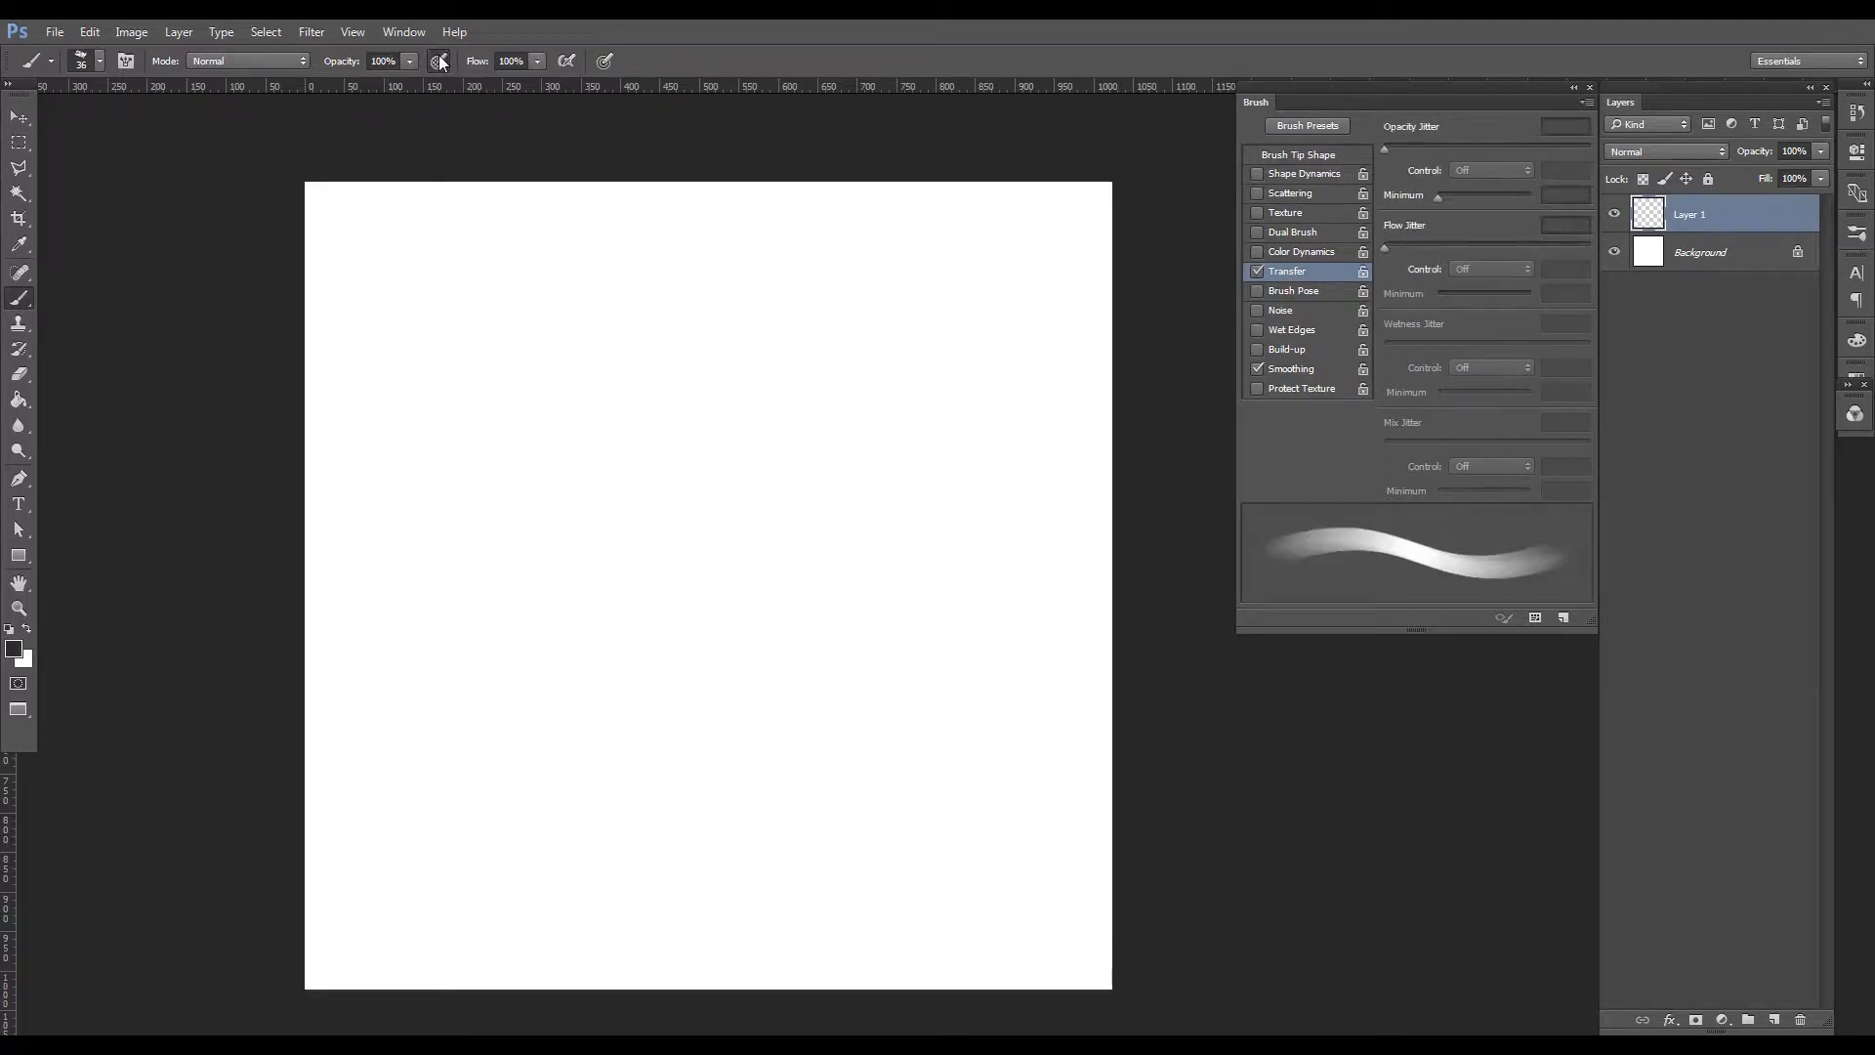
pyautogui.click(440, 62)
pyautogui.click(439, 62)
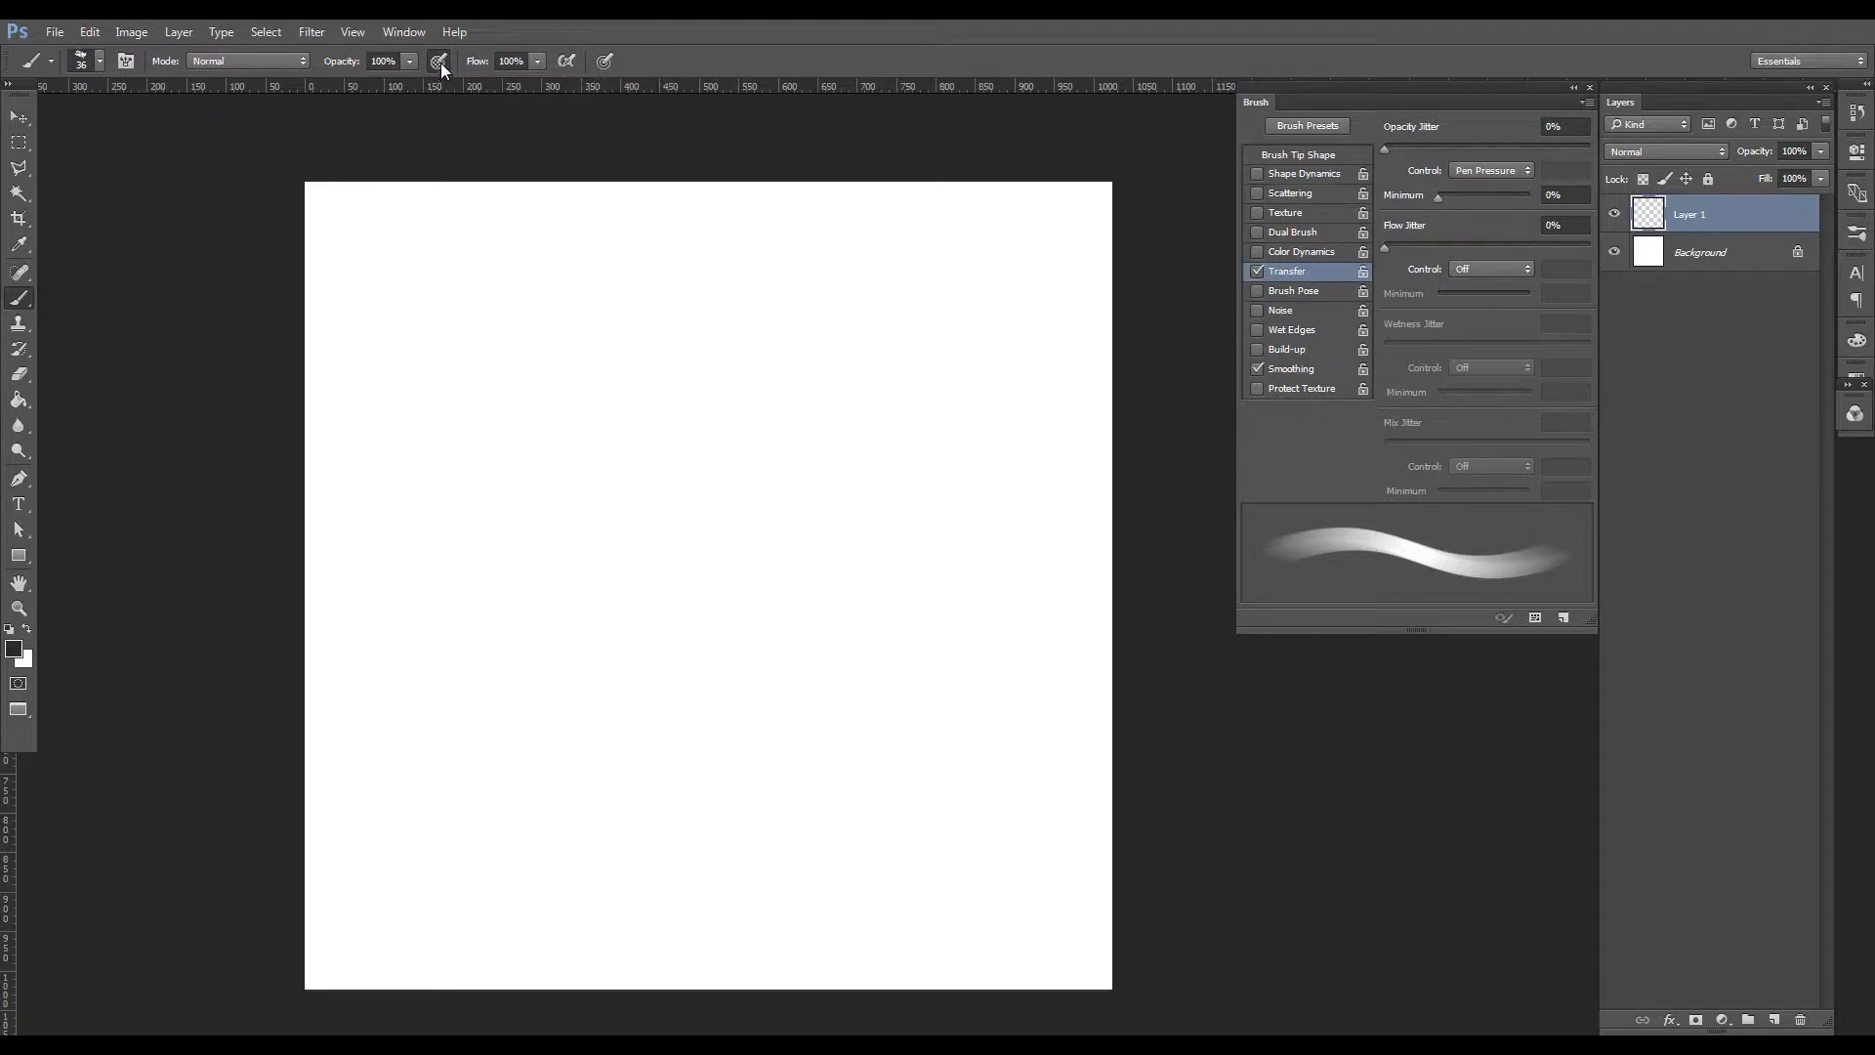
pyautogui.click(440, 62)
pyautogui.click(440, 62)
pyautogui.click(439, 61)
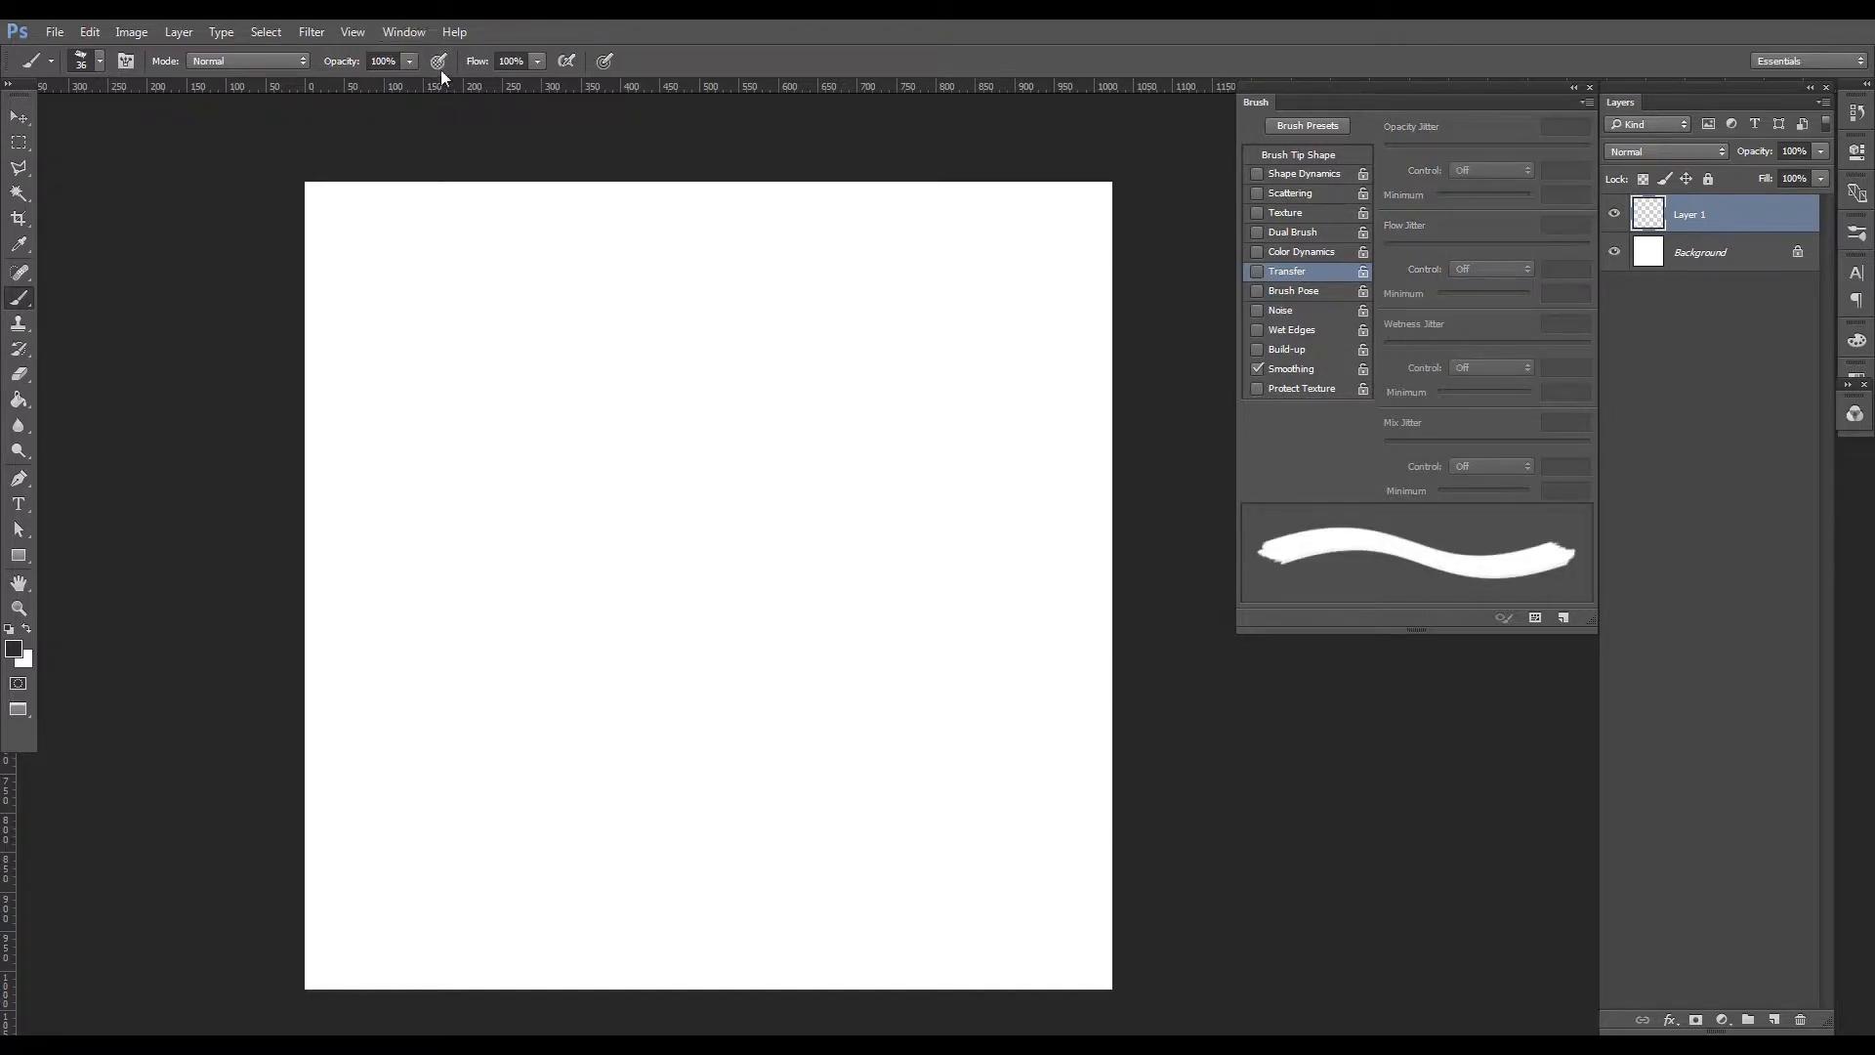
pyautogui.click(439, 62)
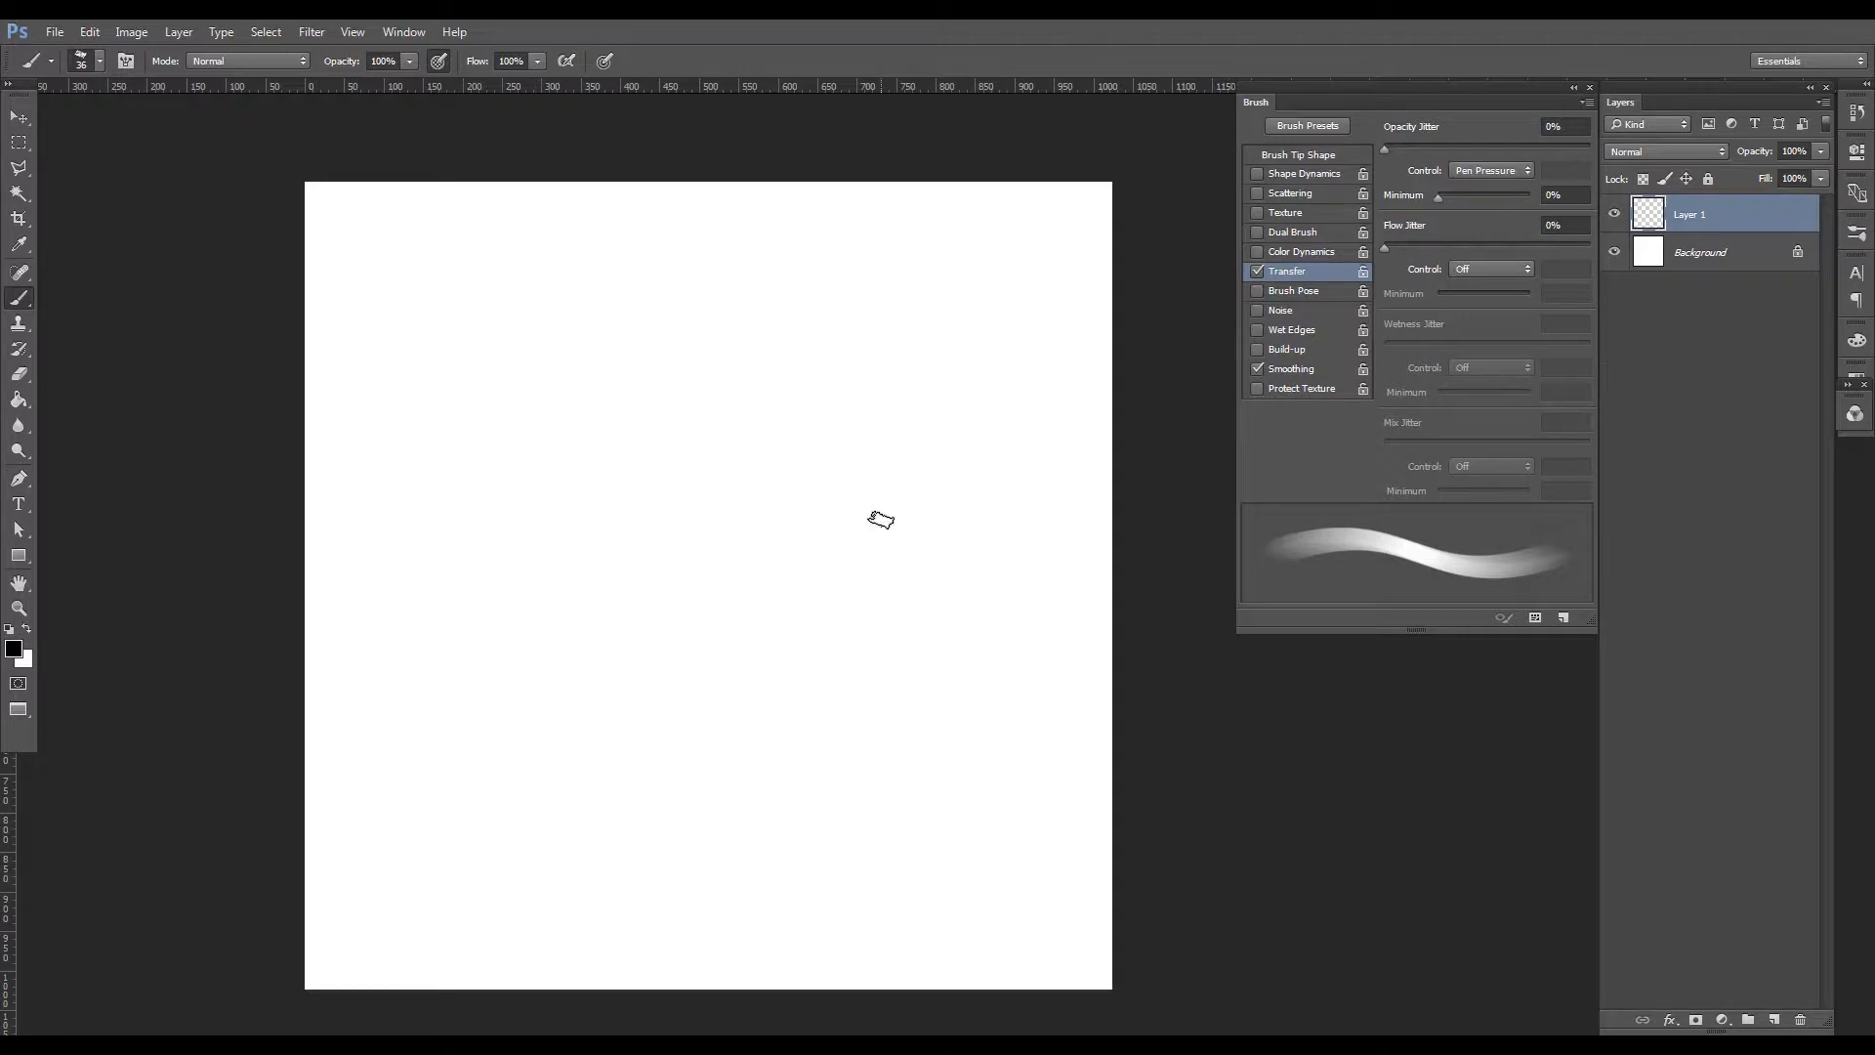
# Rename Layer 1 as Detail.
pyautogui.doubleClick(1691, 215)
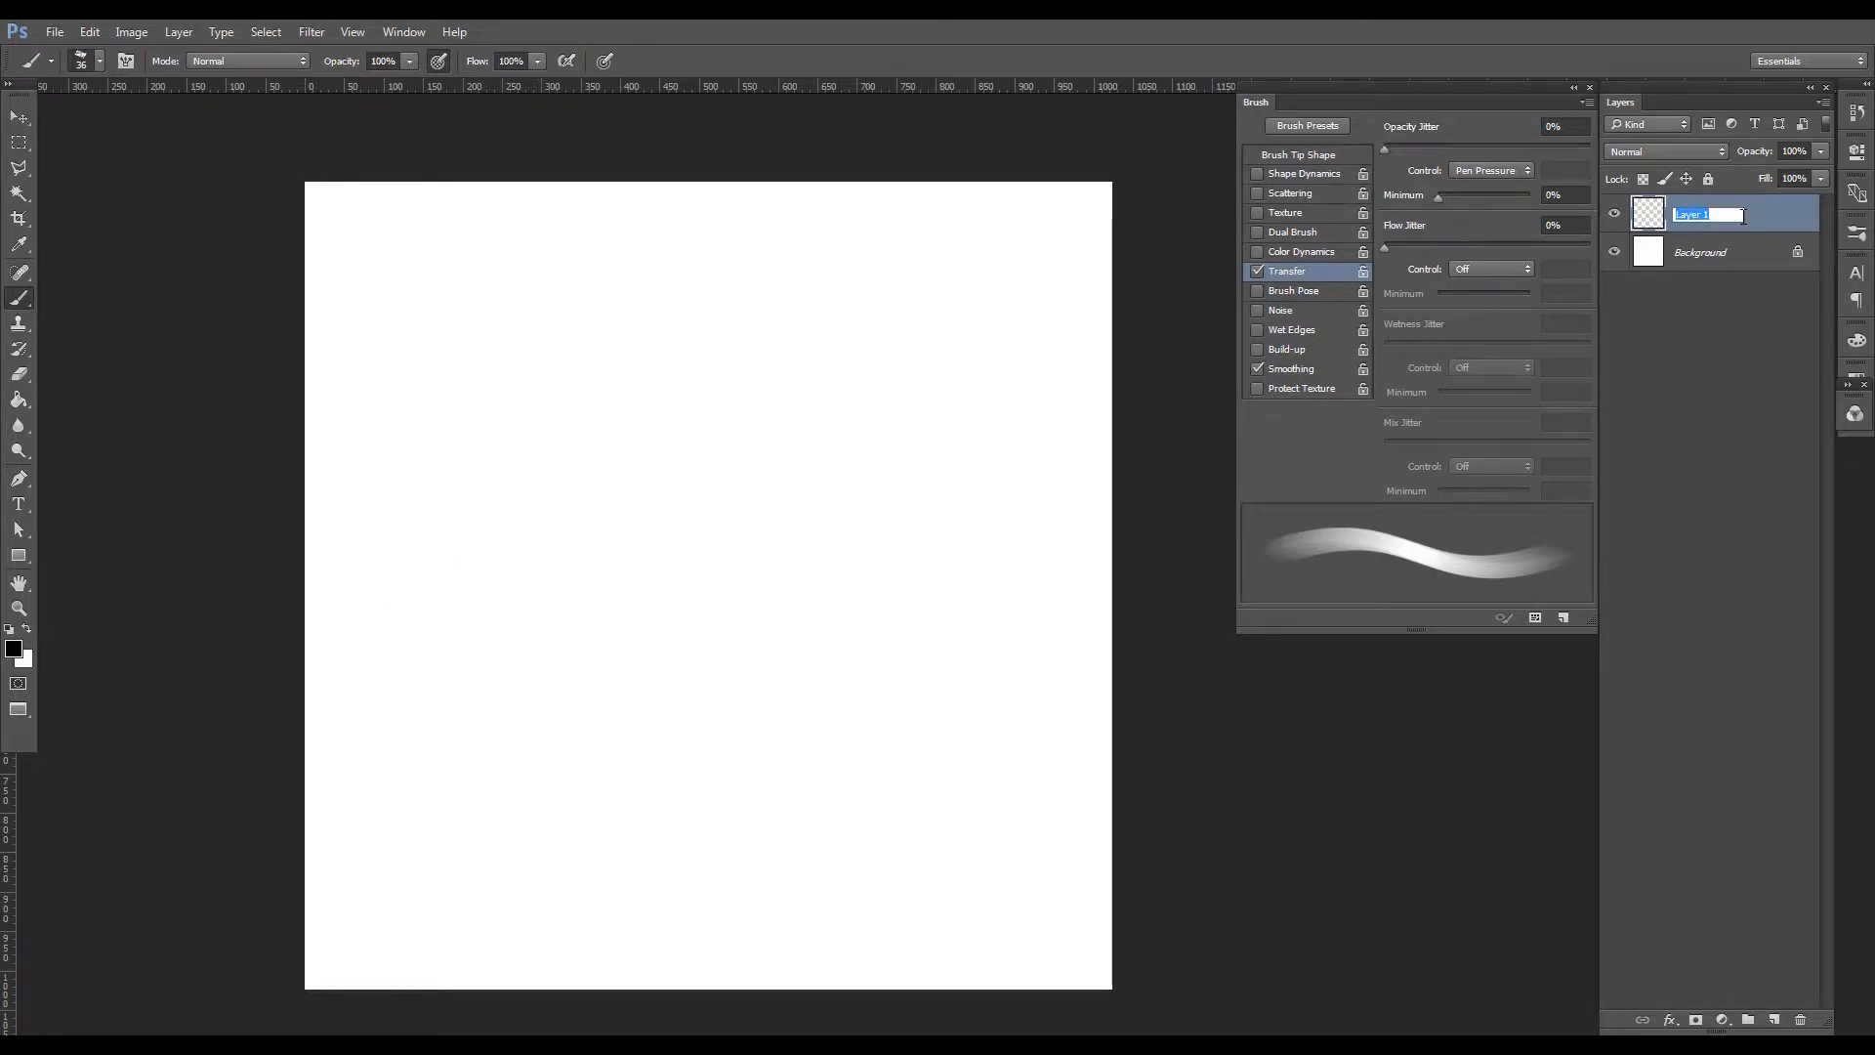
pyautogui.write('Detail')
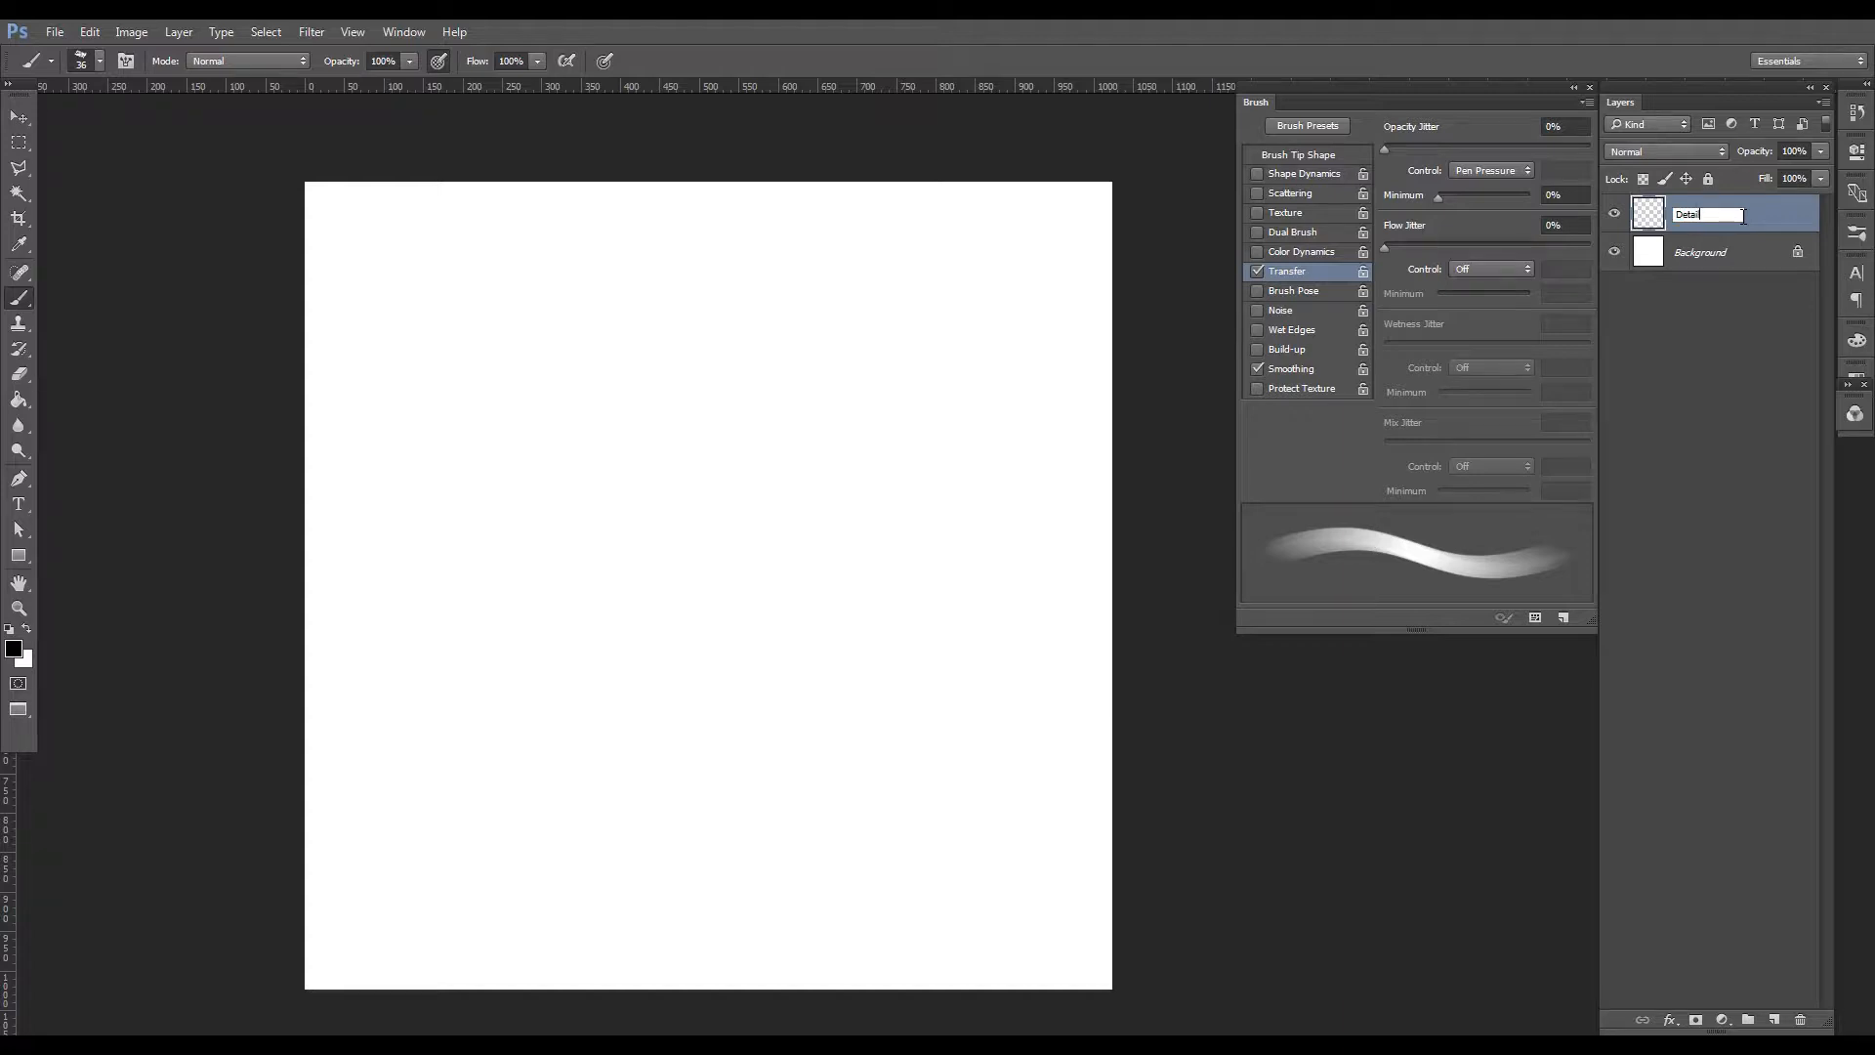
pyautogui.press('Return')
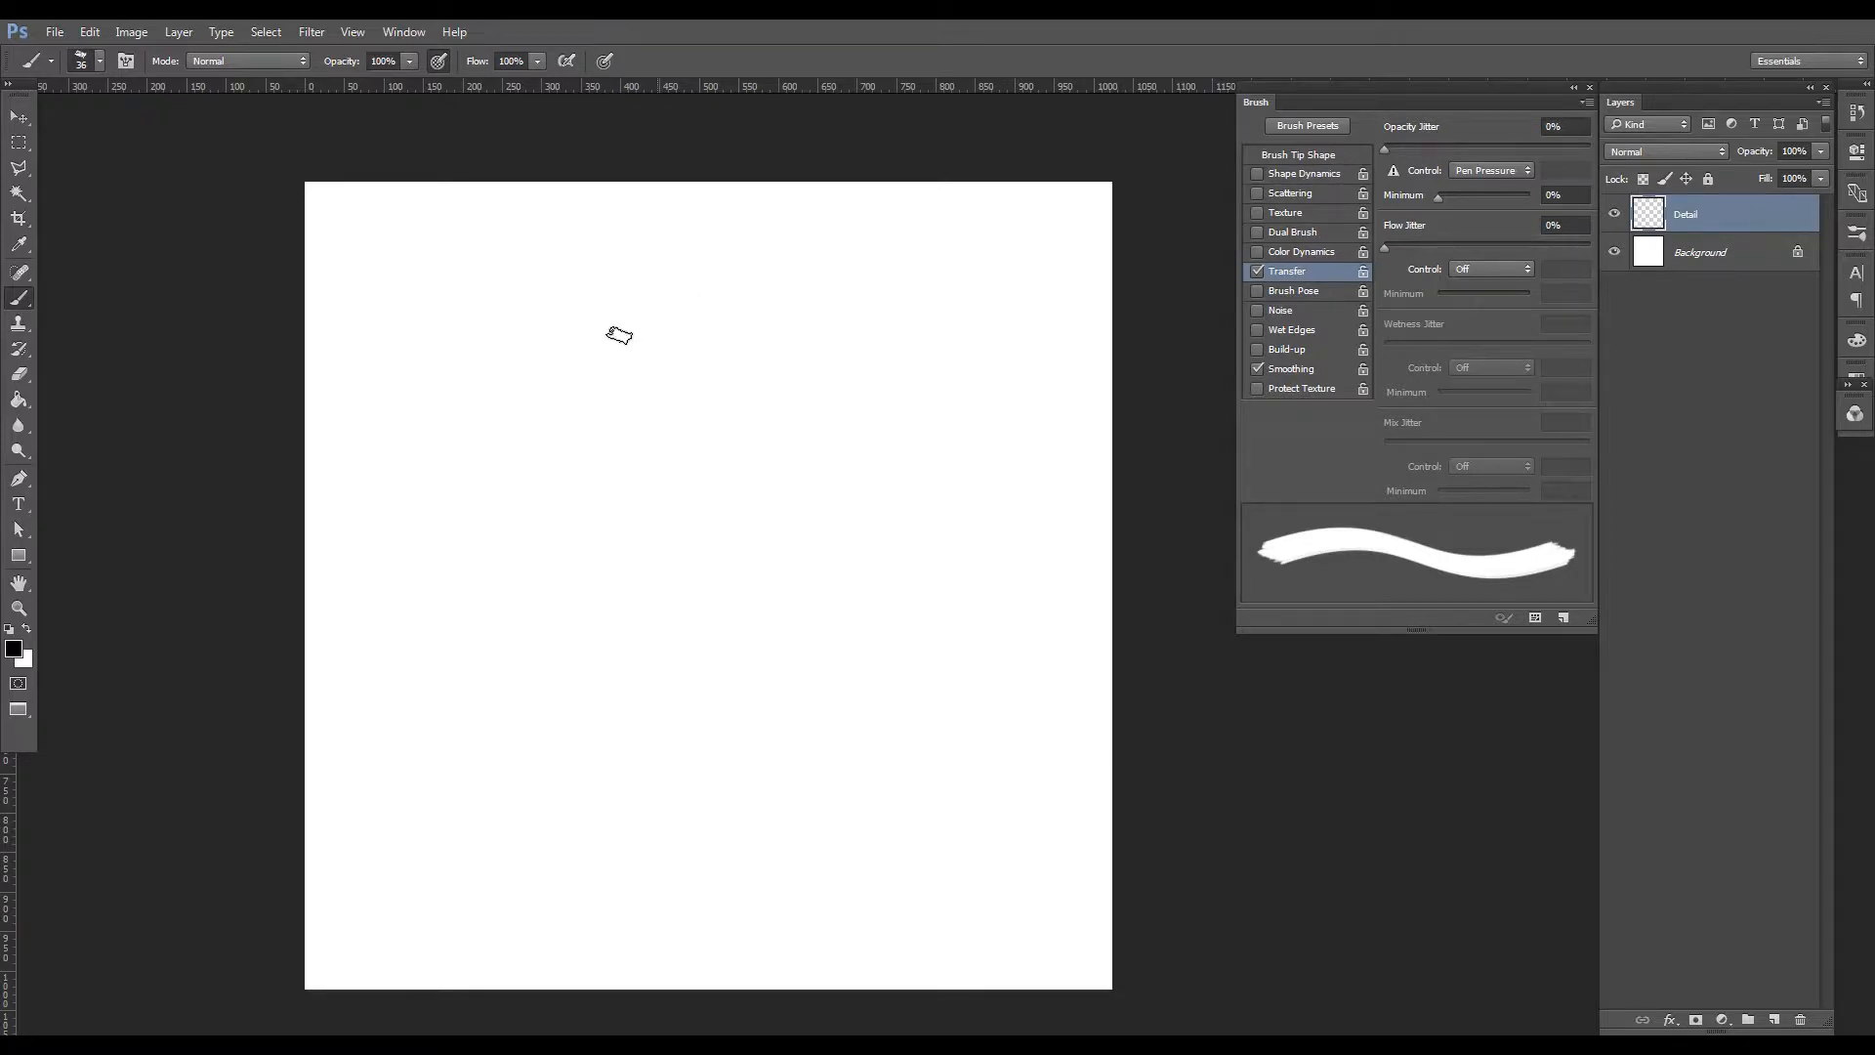
# Paint zigzag and diagonal test strokes of varying pressure on the Detail layer, keeping the opacity jitter control on Pen Pressure.
pyautogui.moveTo(474, 376)
pyautogui.mouseDown()
pyautogui.moveTo(573, 356)
pyautogui.moveTo(624, 502)
pyautogui.moveTo(858, 800)
pyautogui.mouseUp()
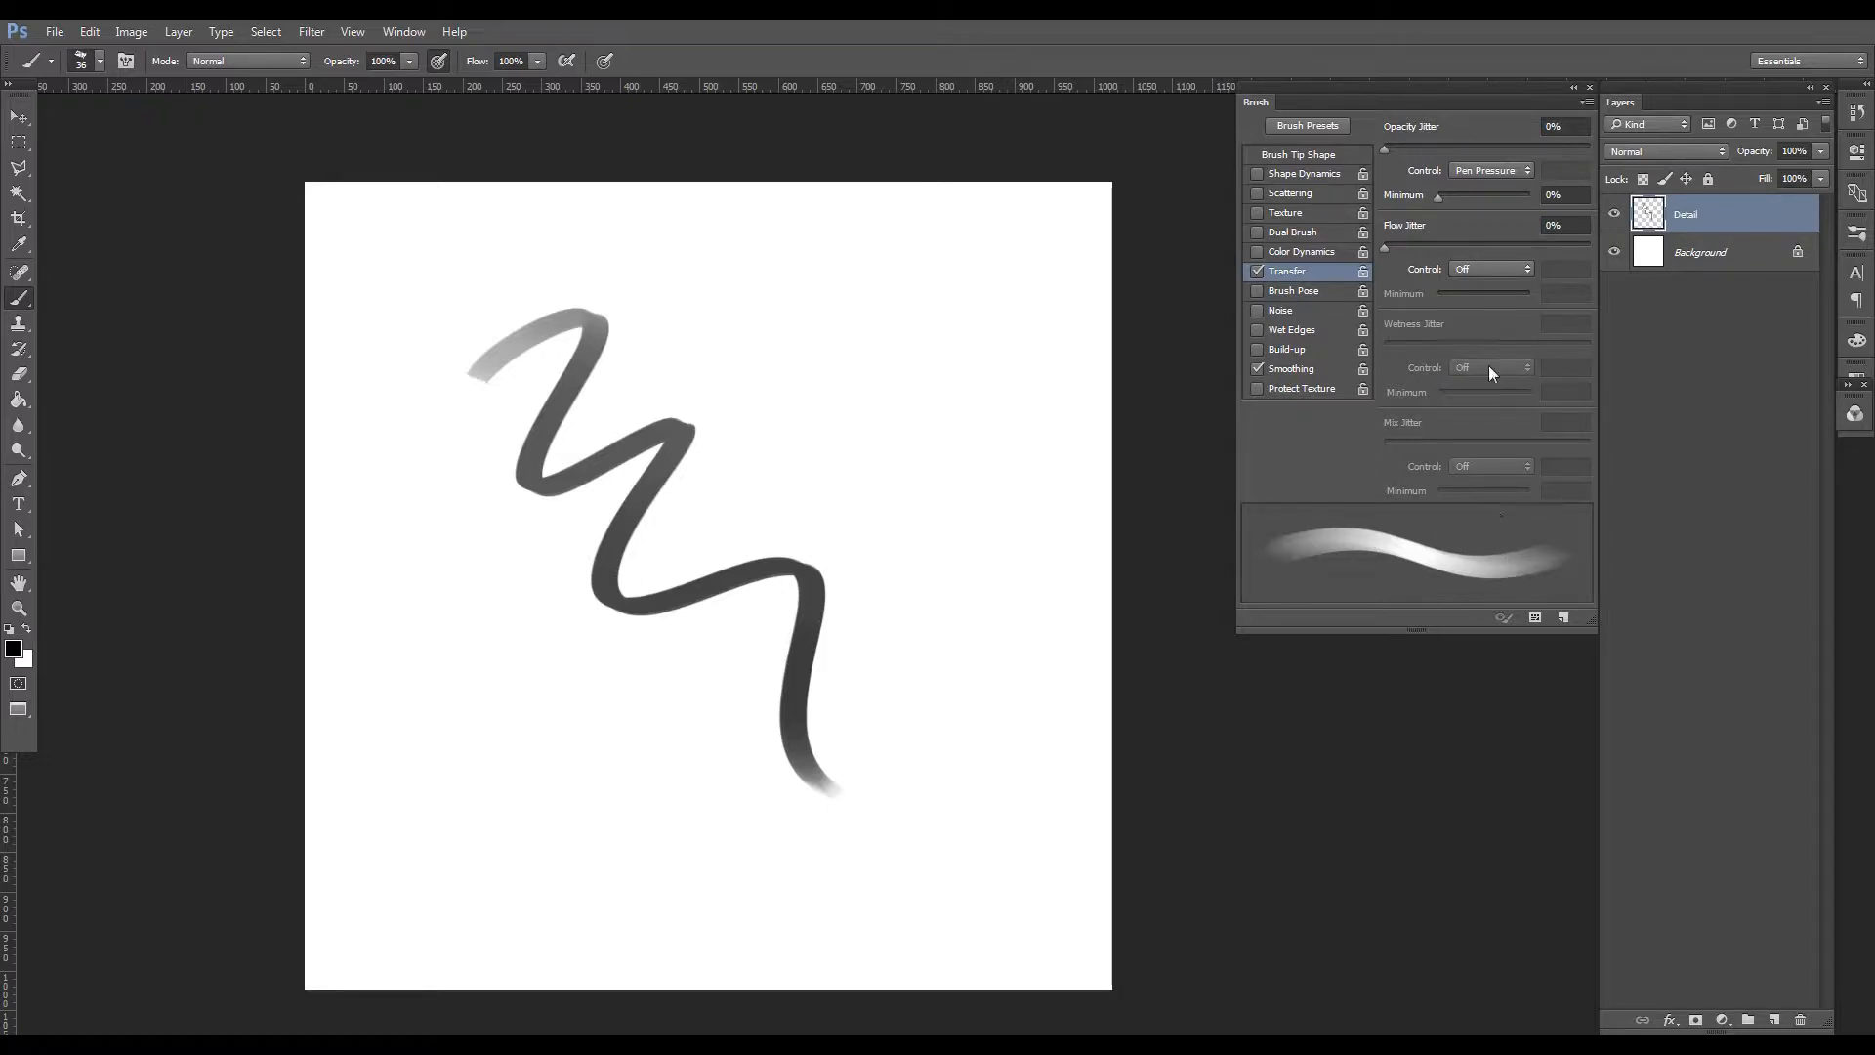
pyautogui.click(1480, 170)
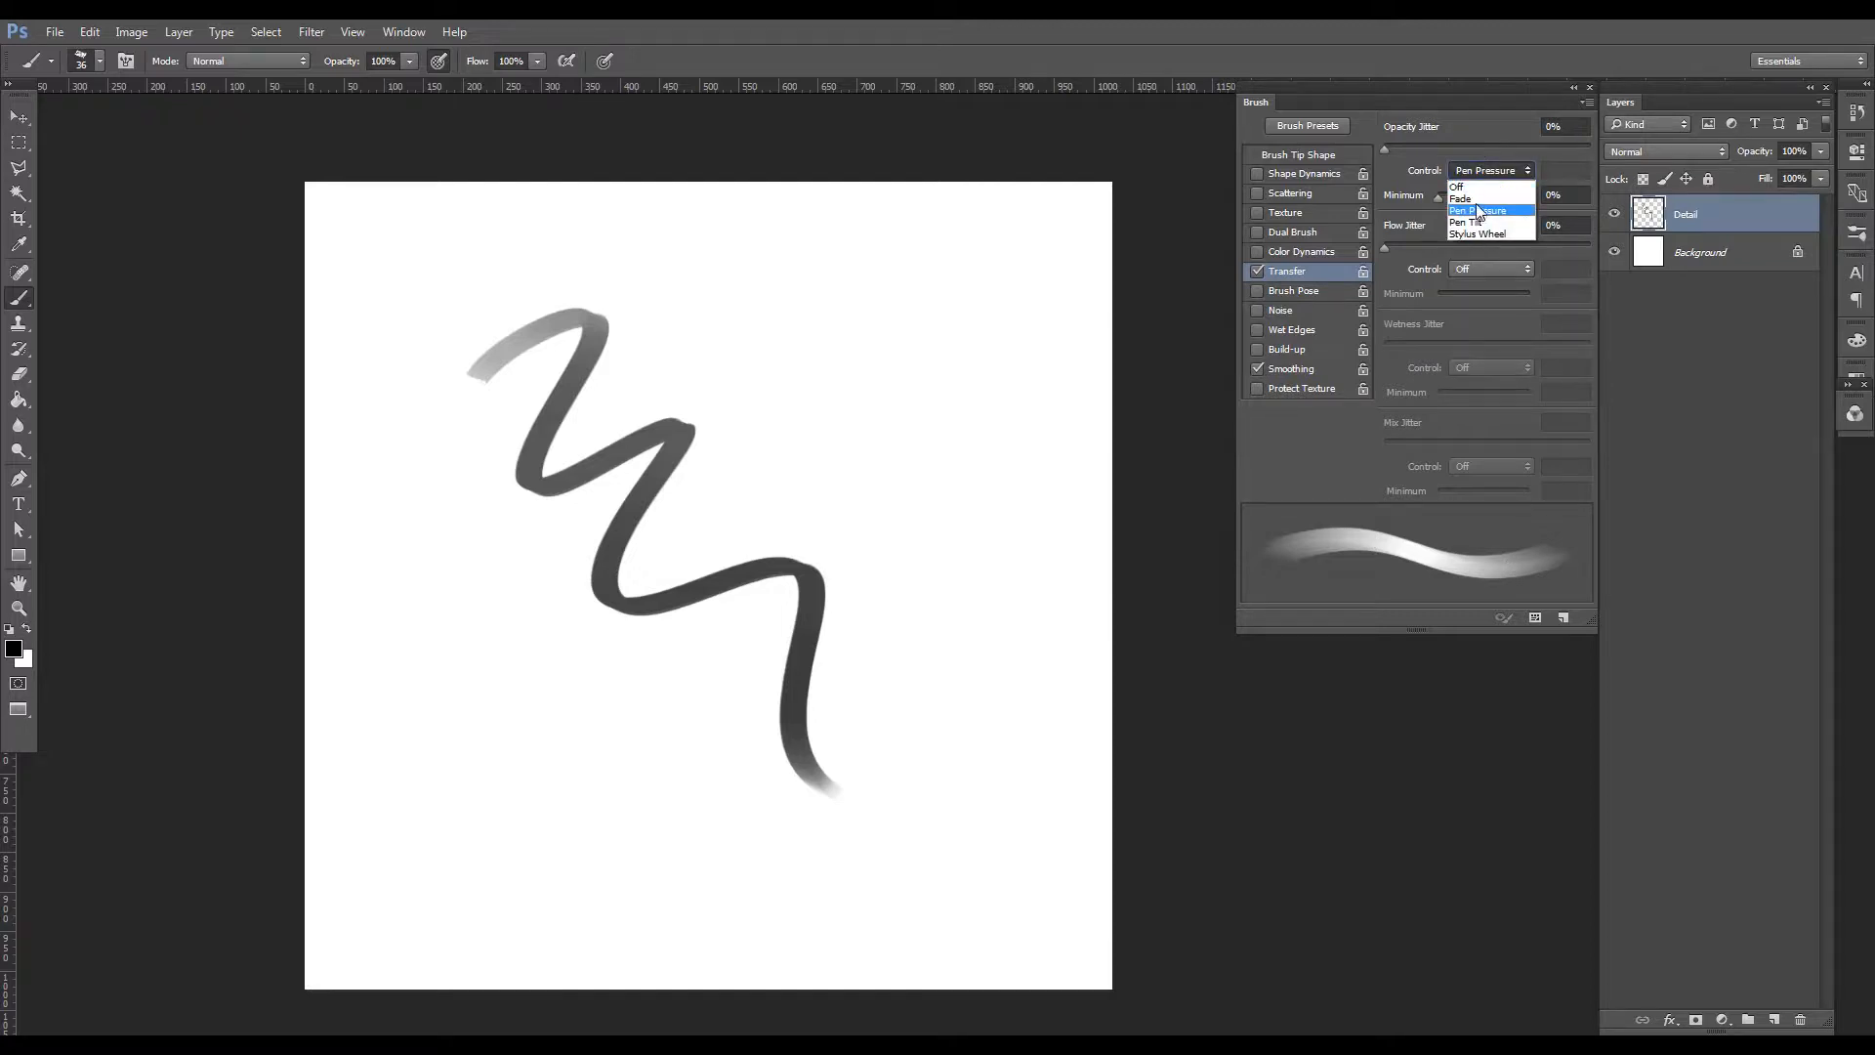
pyautogui.click(1476, 198)
pyautogui.click(1499, 171)
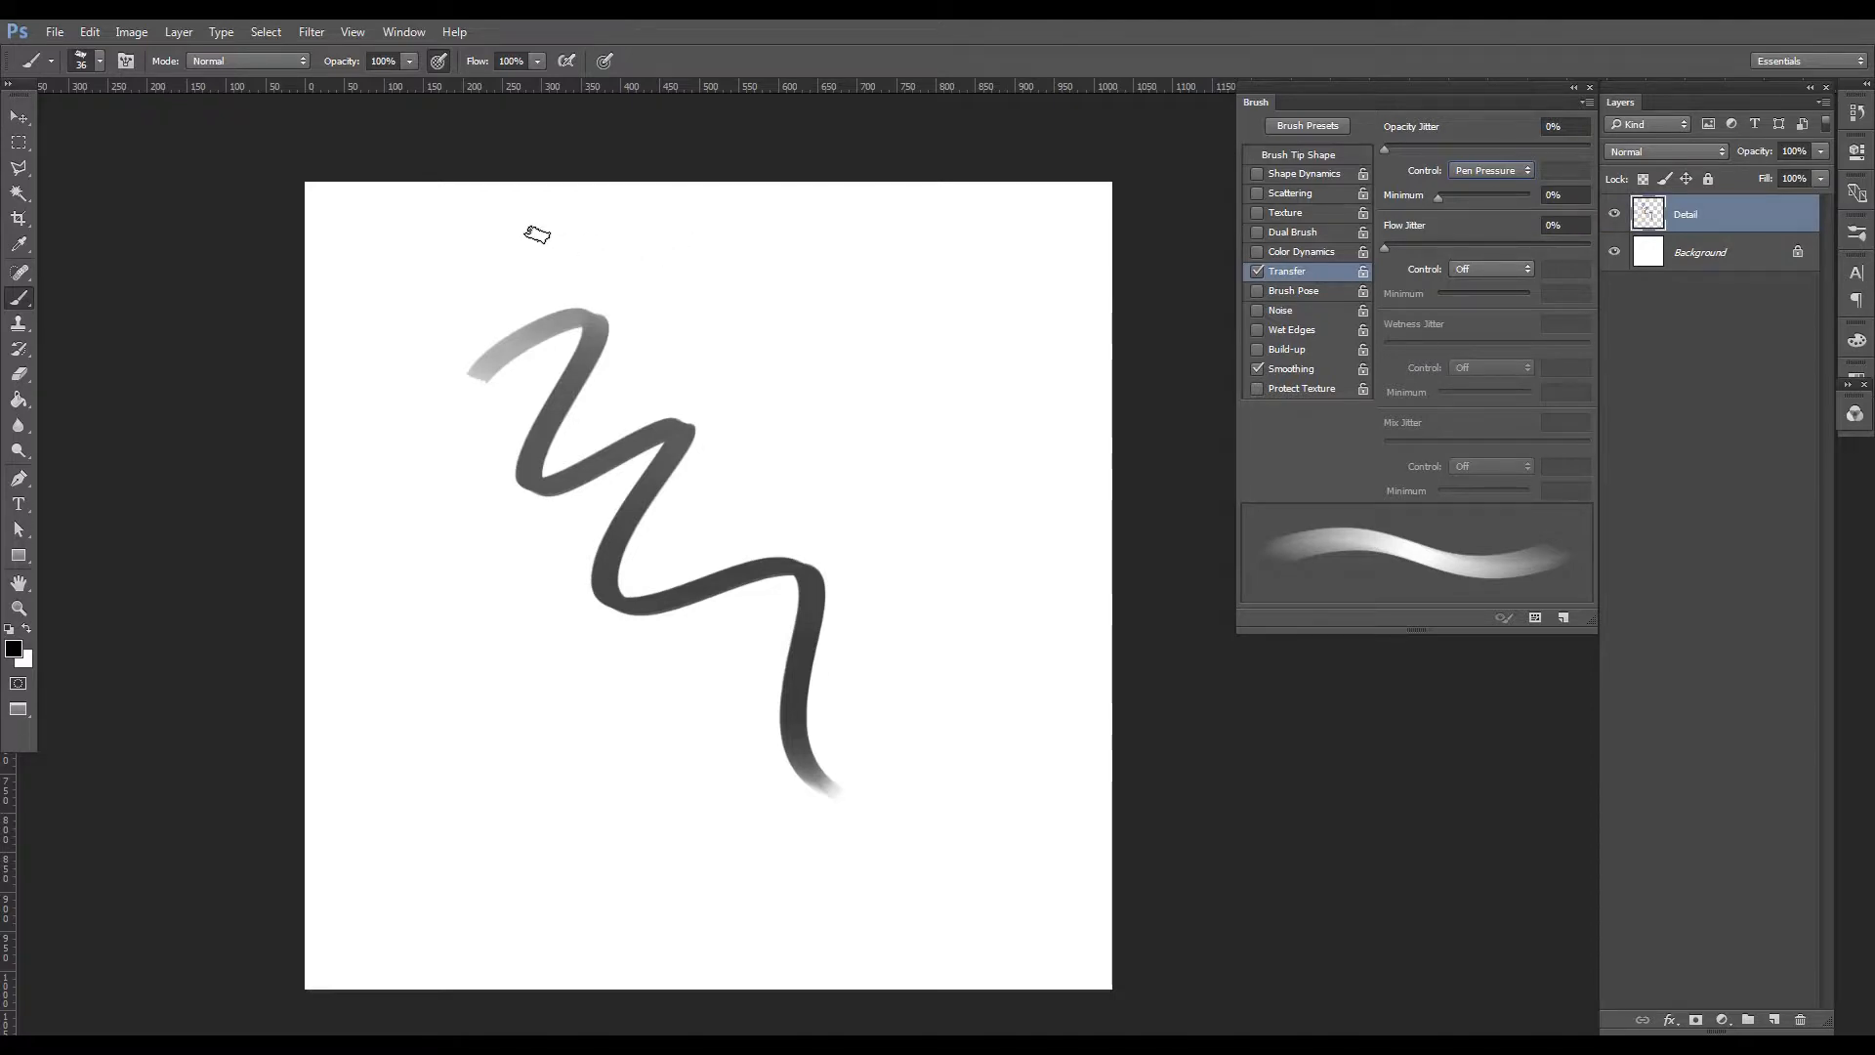
pyautogui.moveTo(540, 230)
pyautogui.mouseDown()
pyautogui.moveTo(595, 238)
pyautogui.moveTo(762, 408)
pyautogui.mouseUp()
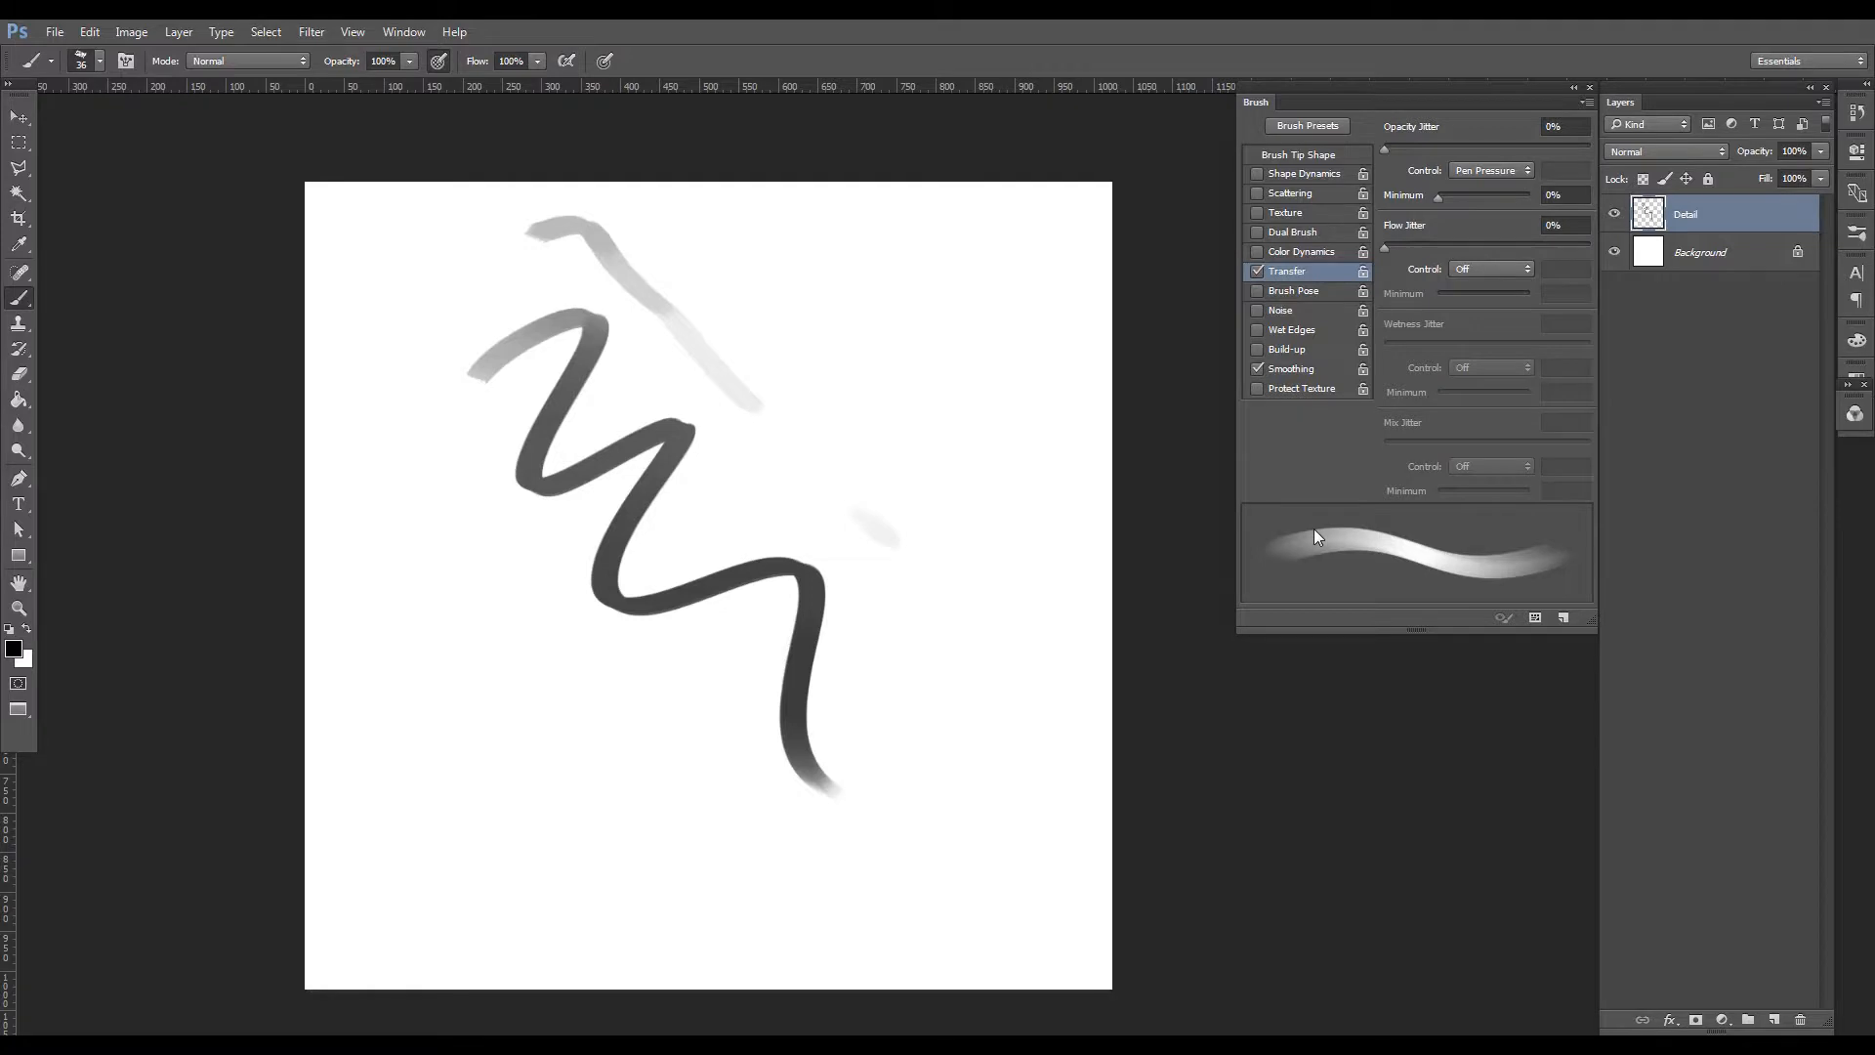
pyautogui.moveTo(664, 240)
pyautogui.mouseDown()
pyautogui.moveTo(746, 223)
pyautogui.moveTo(745, 305)
pyautogui.moveTo(804, 296)
pyautogui.moveTo(819, 346)
pyautogui.moveTo(1091, 661)
pyautogui.mouseUp()
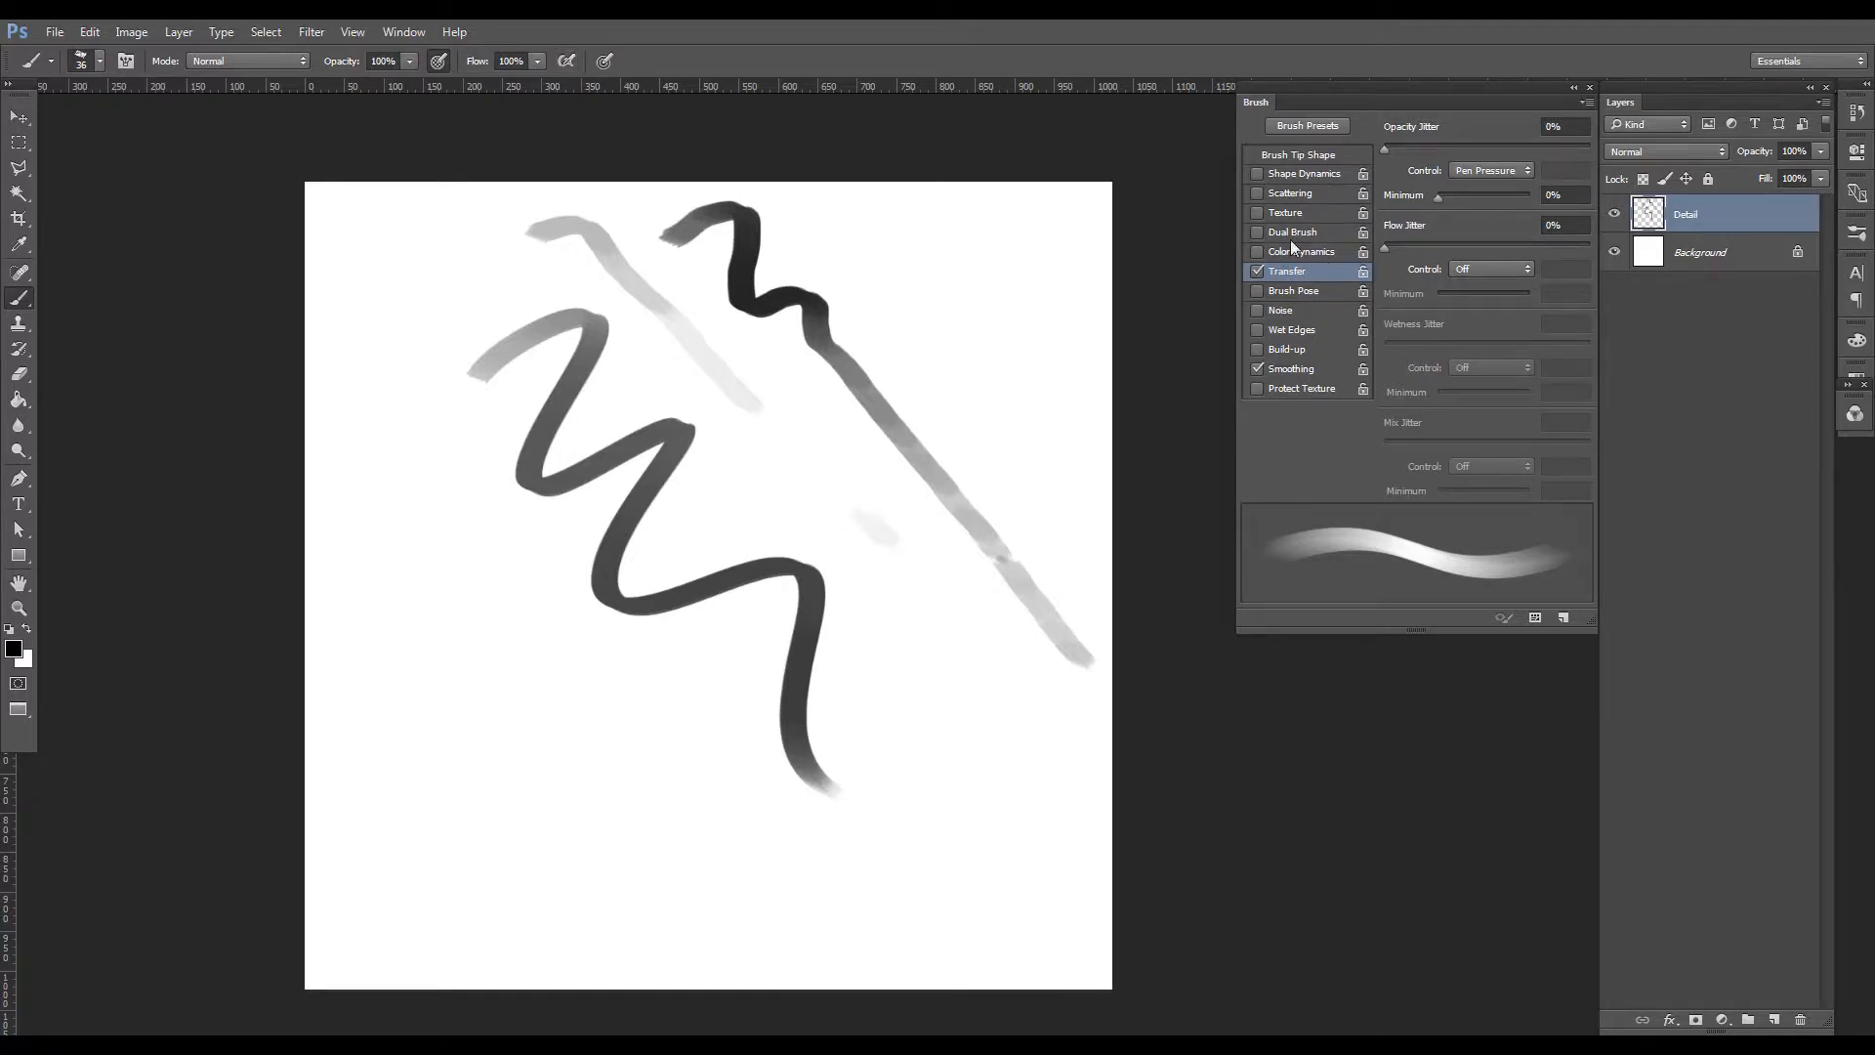
# Turn on airbrush-style build-up and pen pressure control for the brush's size.
pyautogui.click(566, 61)
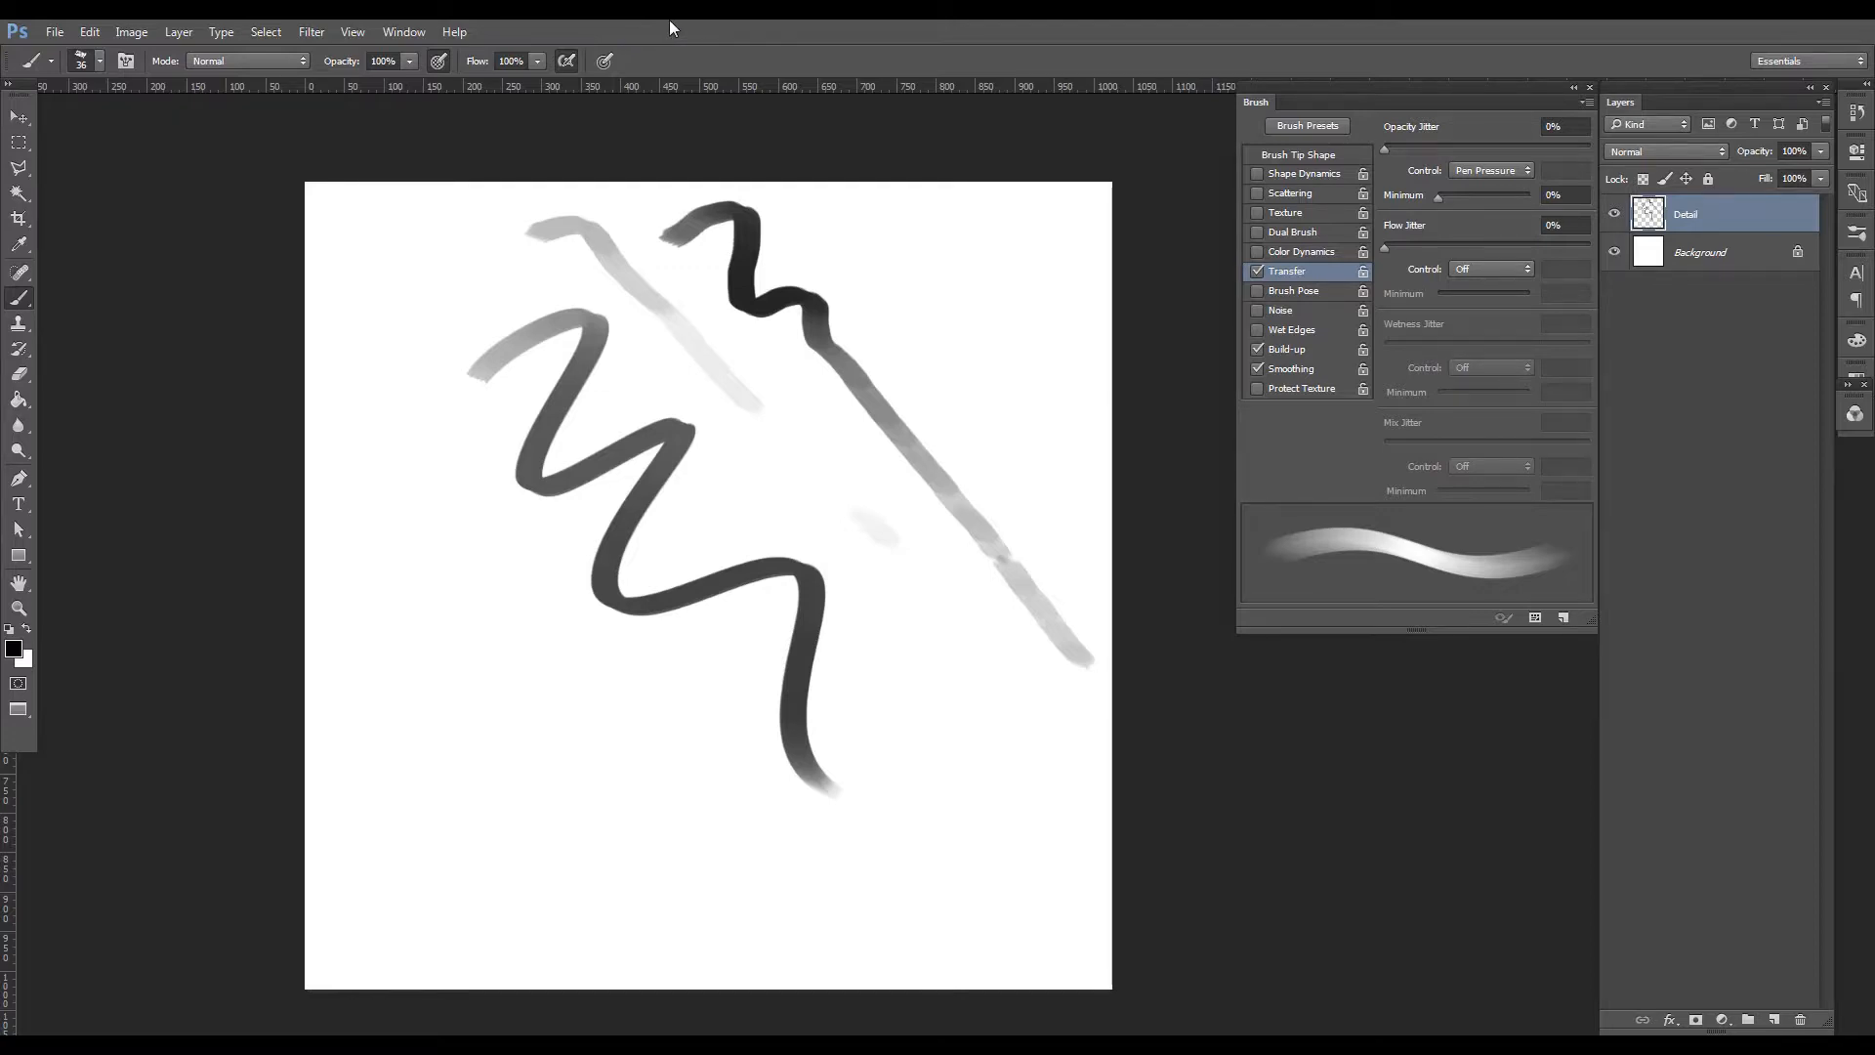
pyautogui.click(605, 61)
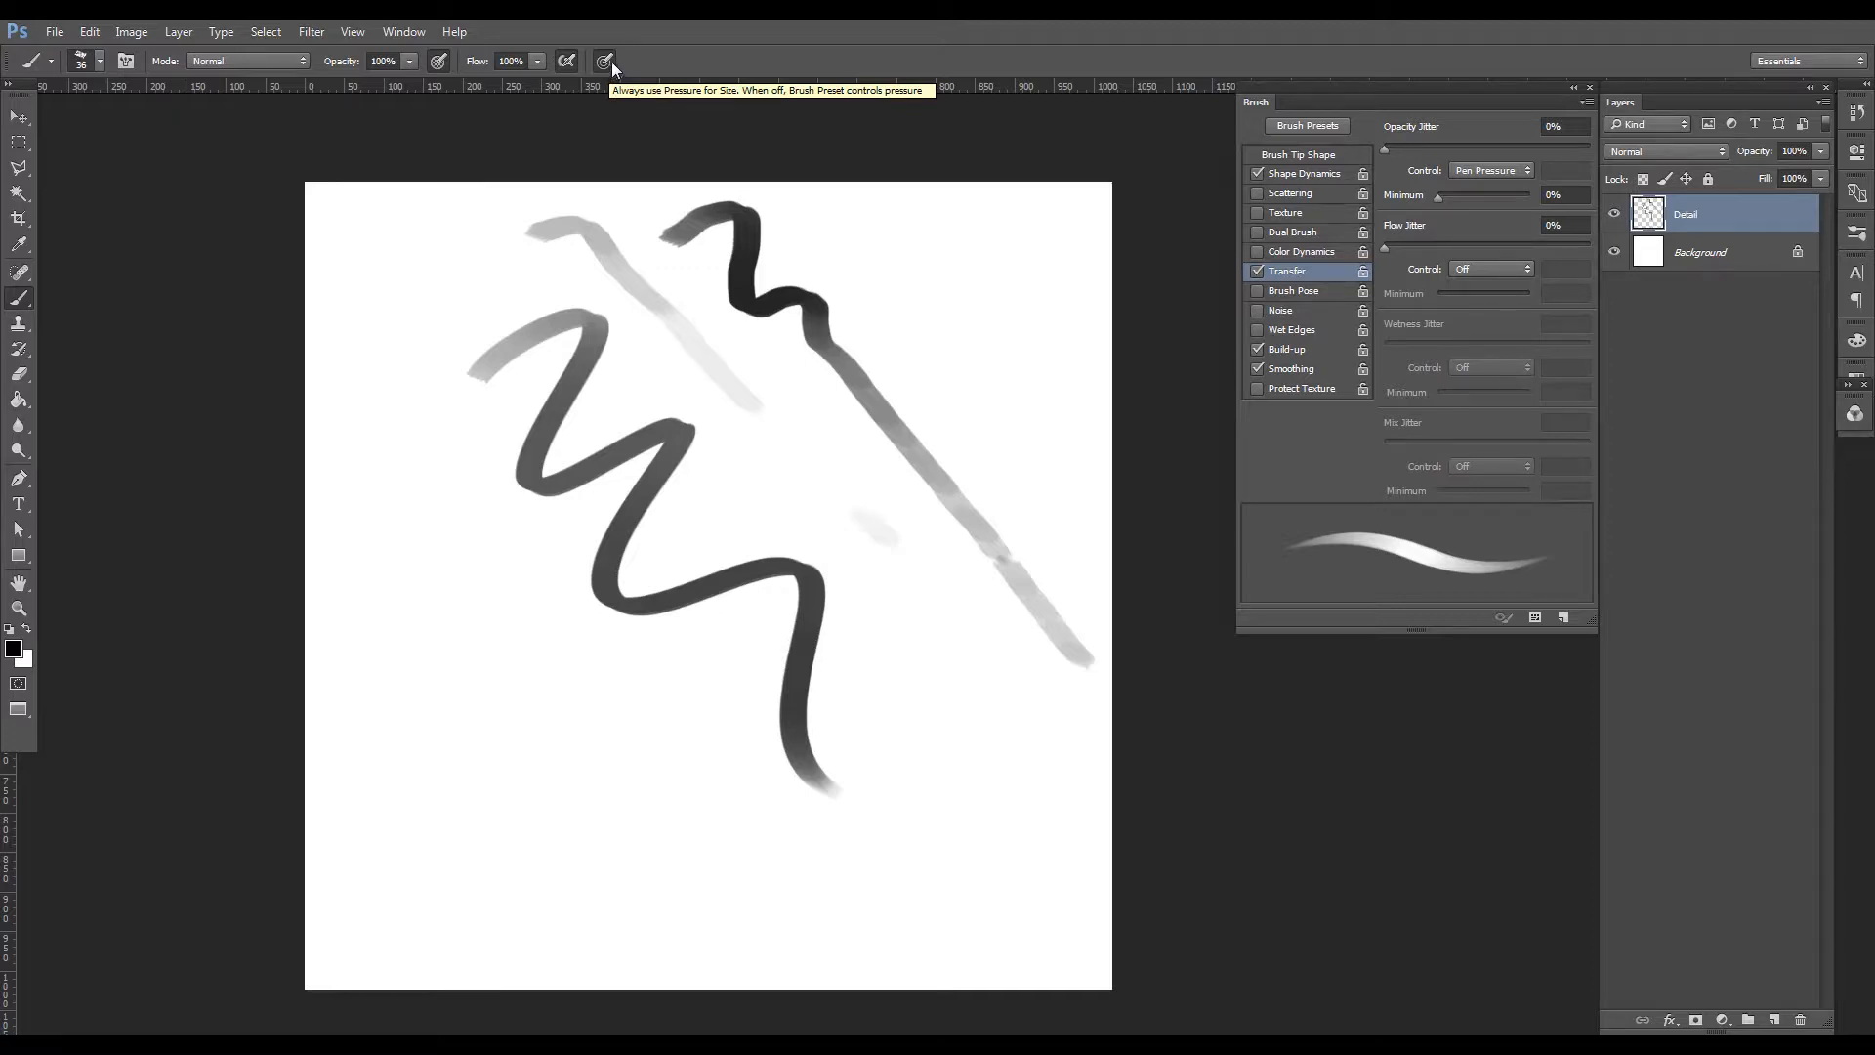
pyautogui.click(610, 70)
pyautogui.click(610, 70)
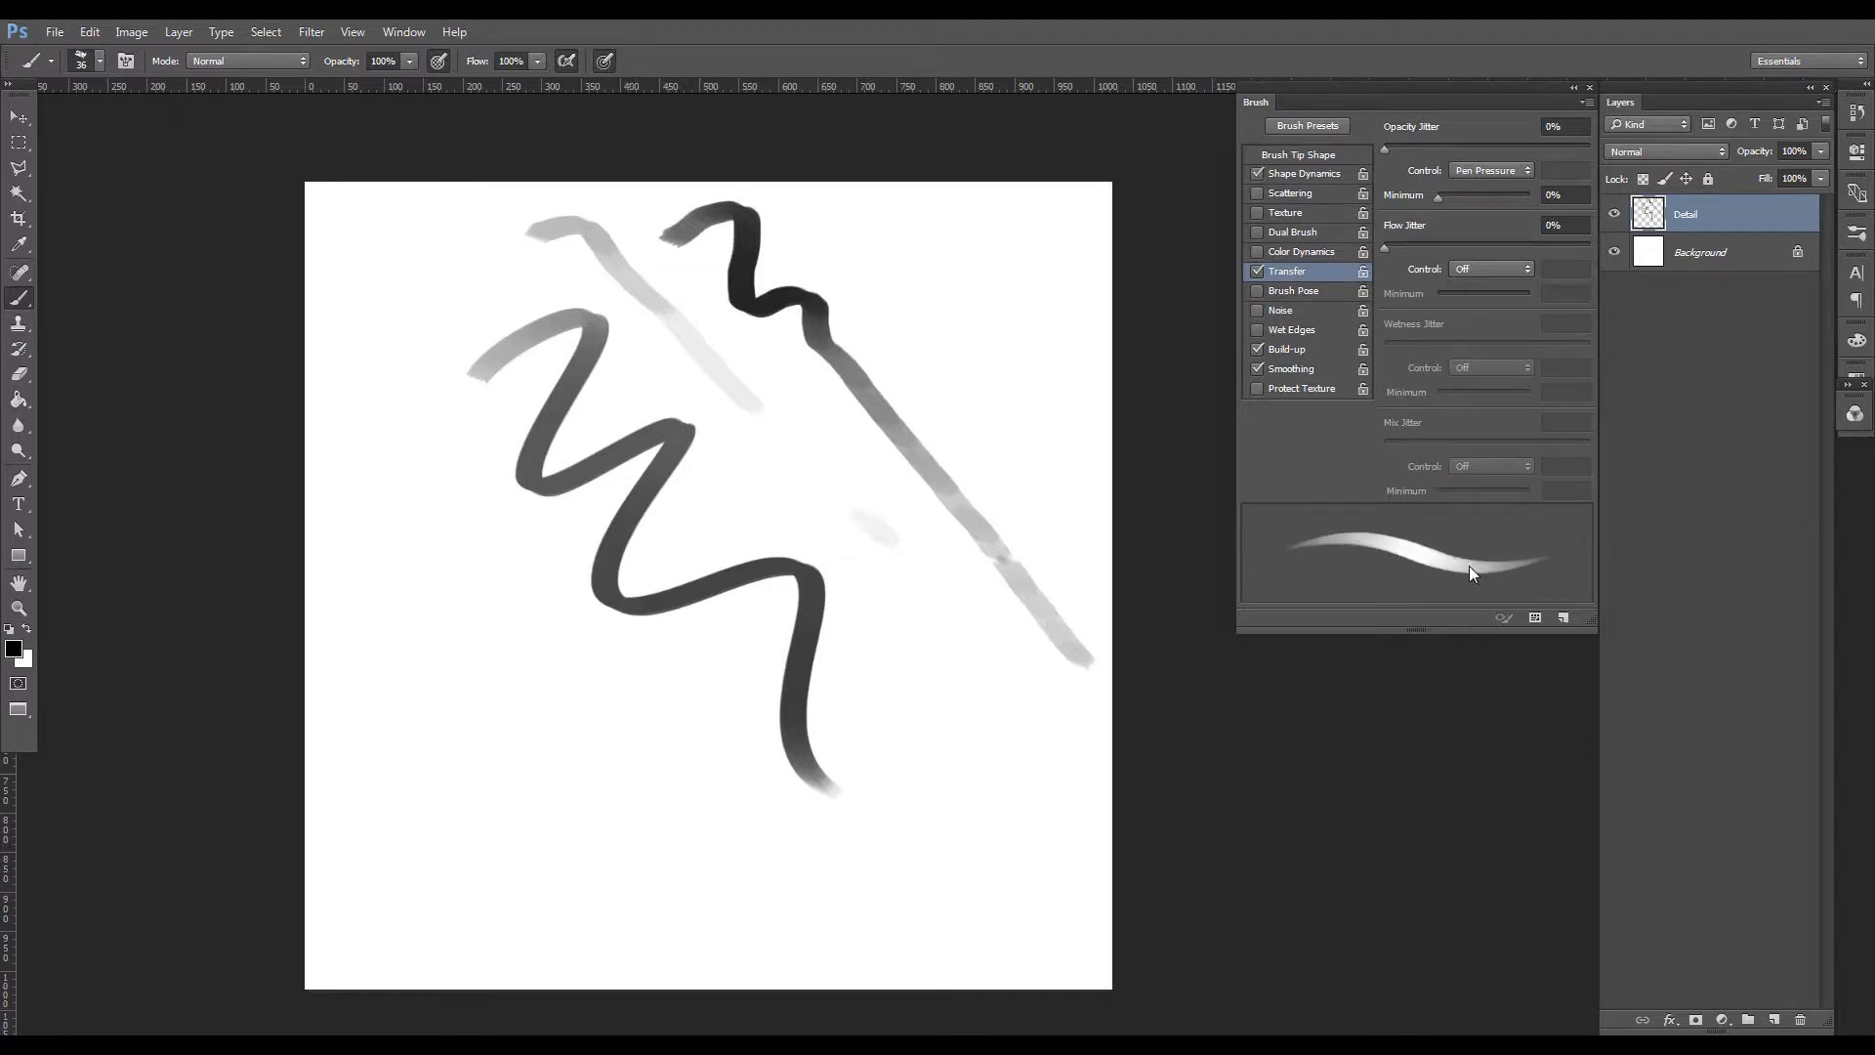
pyautogui.click(606, 62)
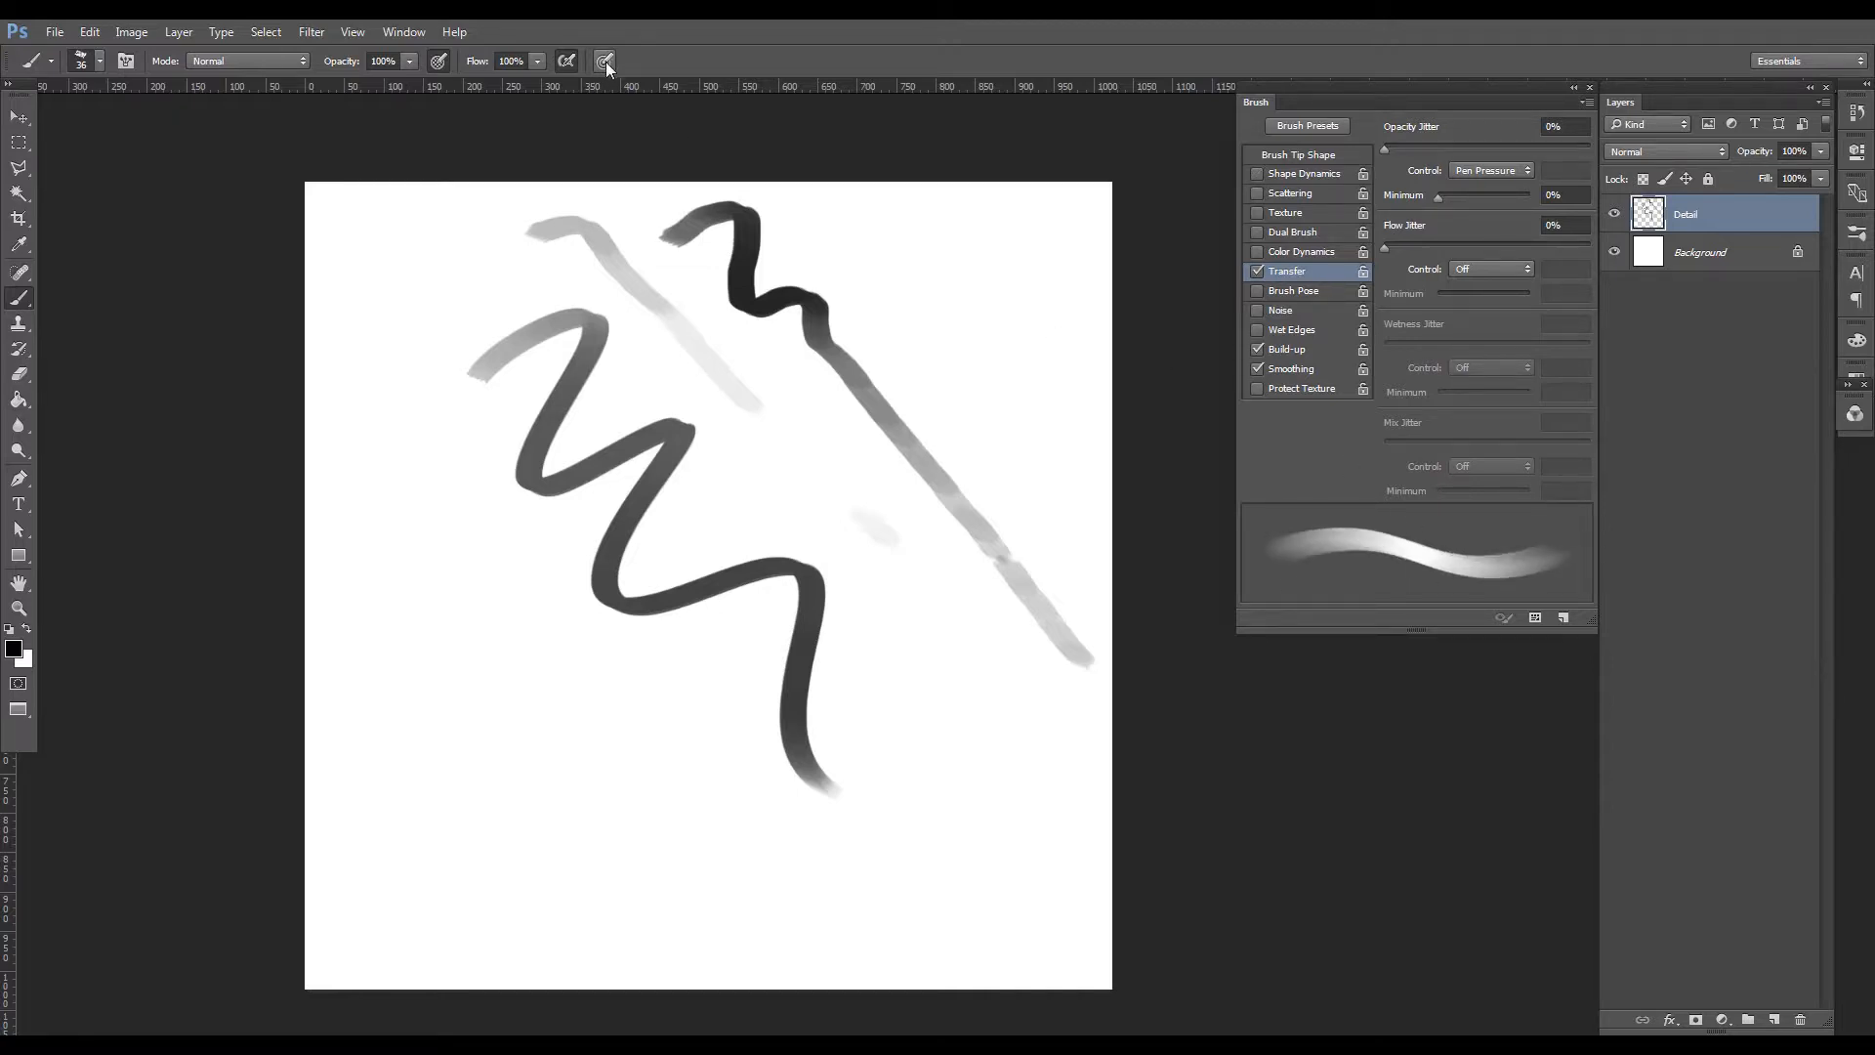
pyautogui.click(606, 62)
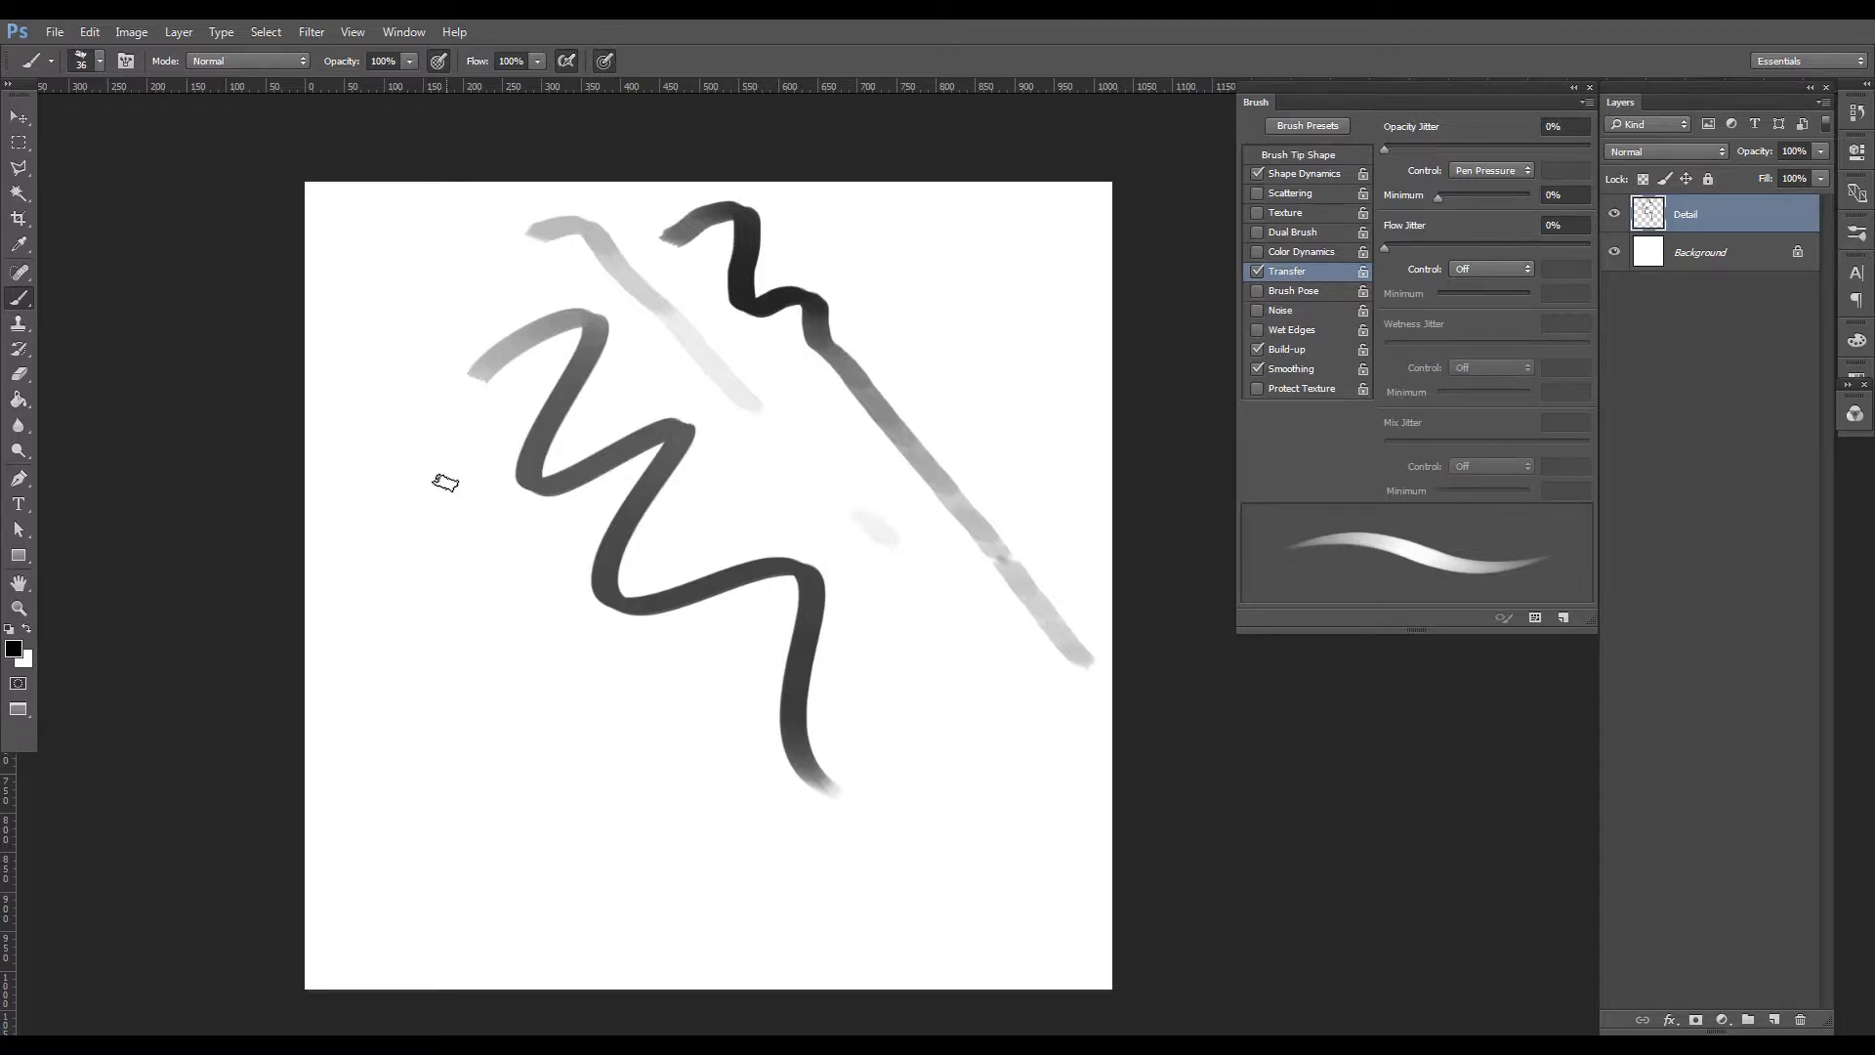
# Turn off pressure control for size and paint two wavy test strokes across the lower part of the canvas.
pyautogui.click(607, 62)
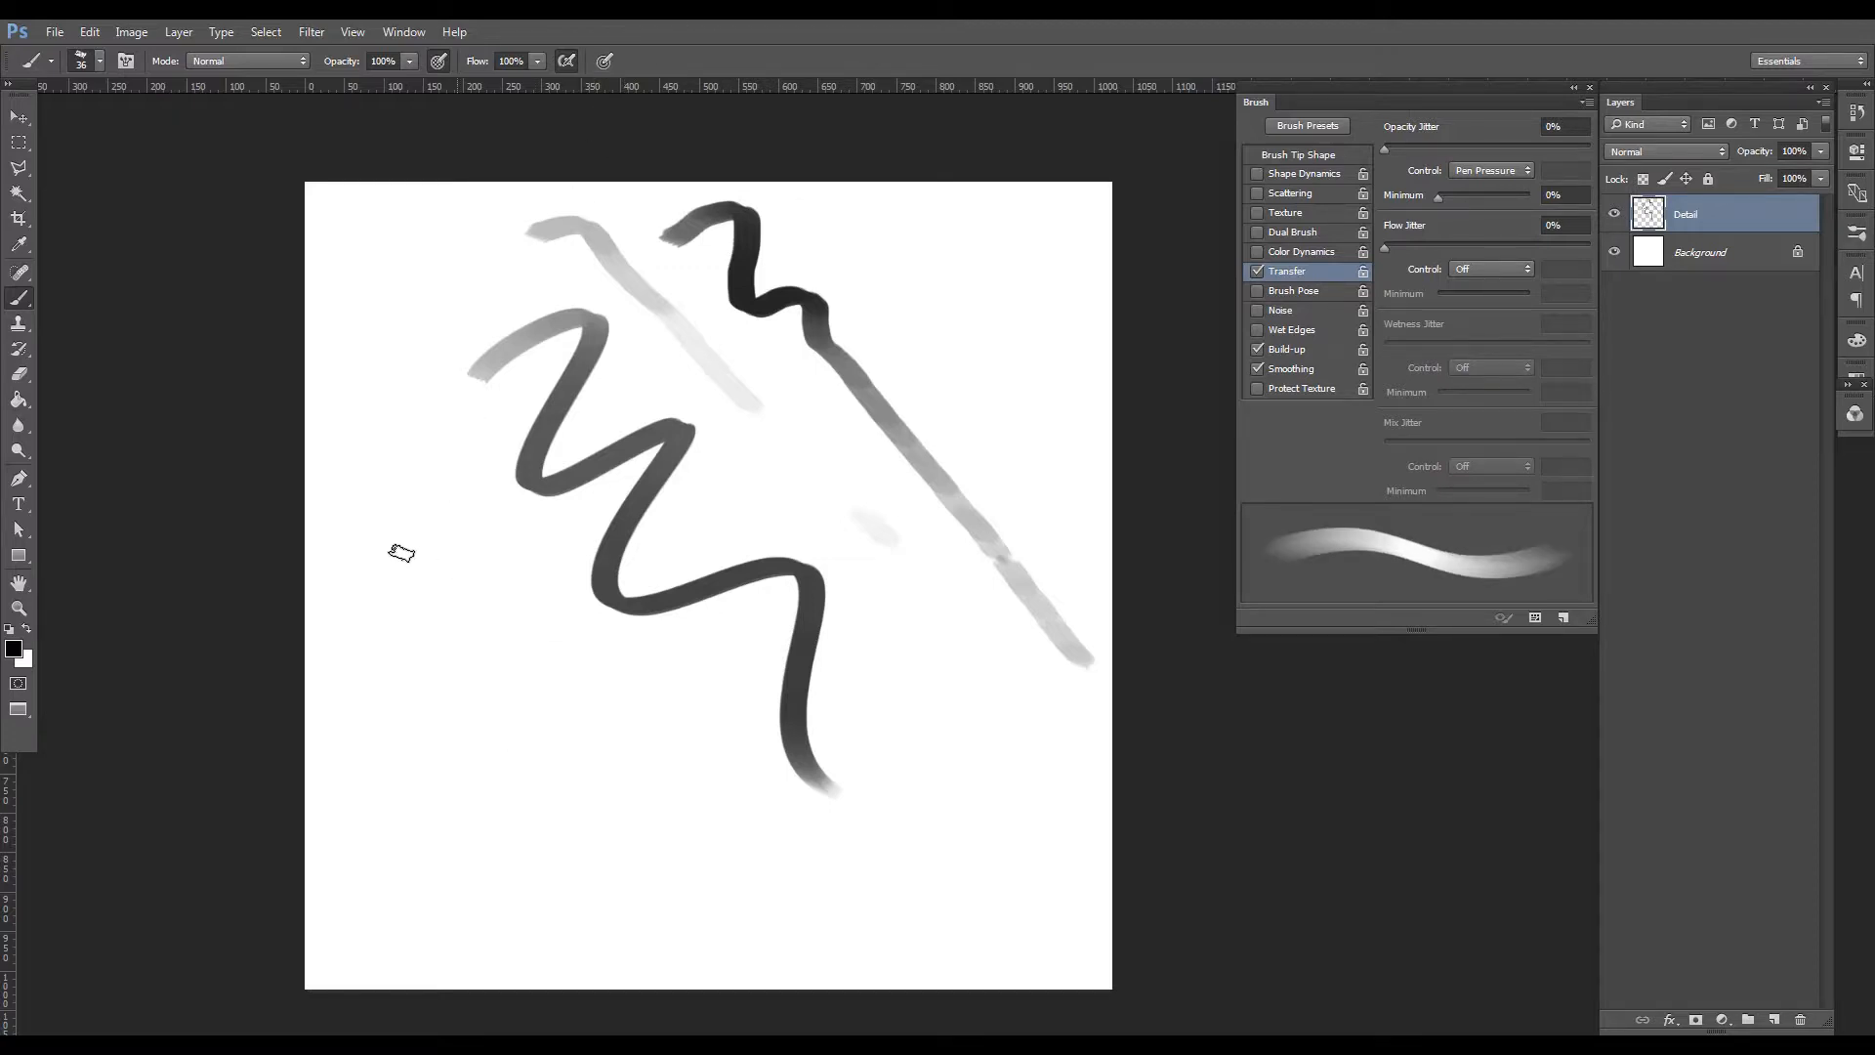
pyautogui.moveTo(348, 557)
pyautogui.mouseDown()
pyautogui.moveTo(462, 699)
pyautogui.moveTo(752, 952)
pyautogui.mouseUp()
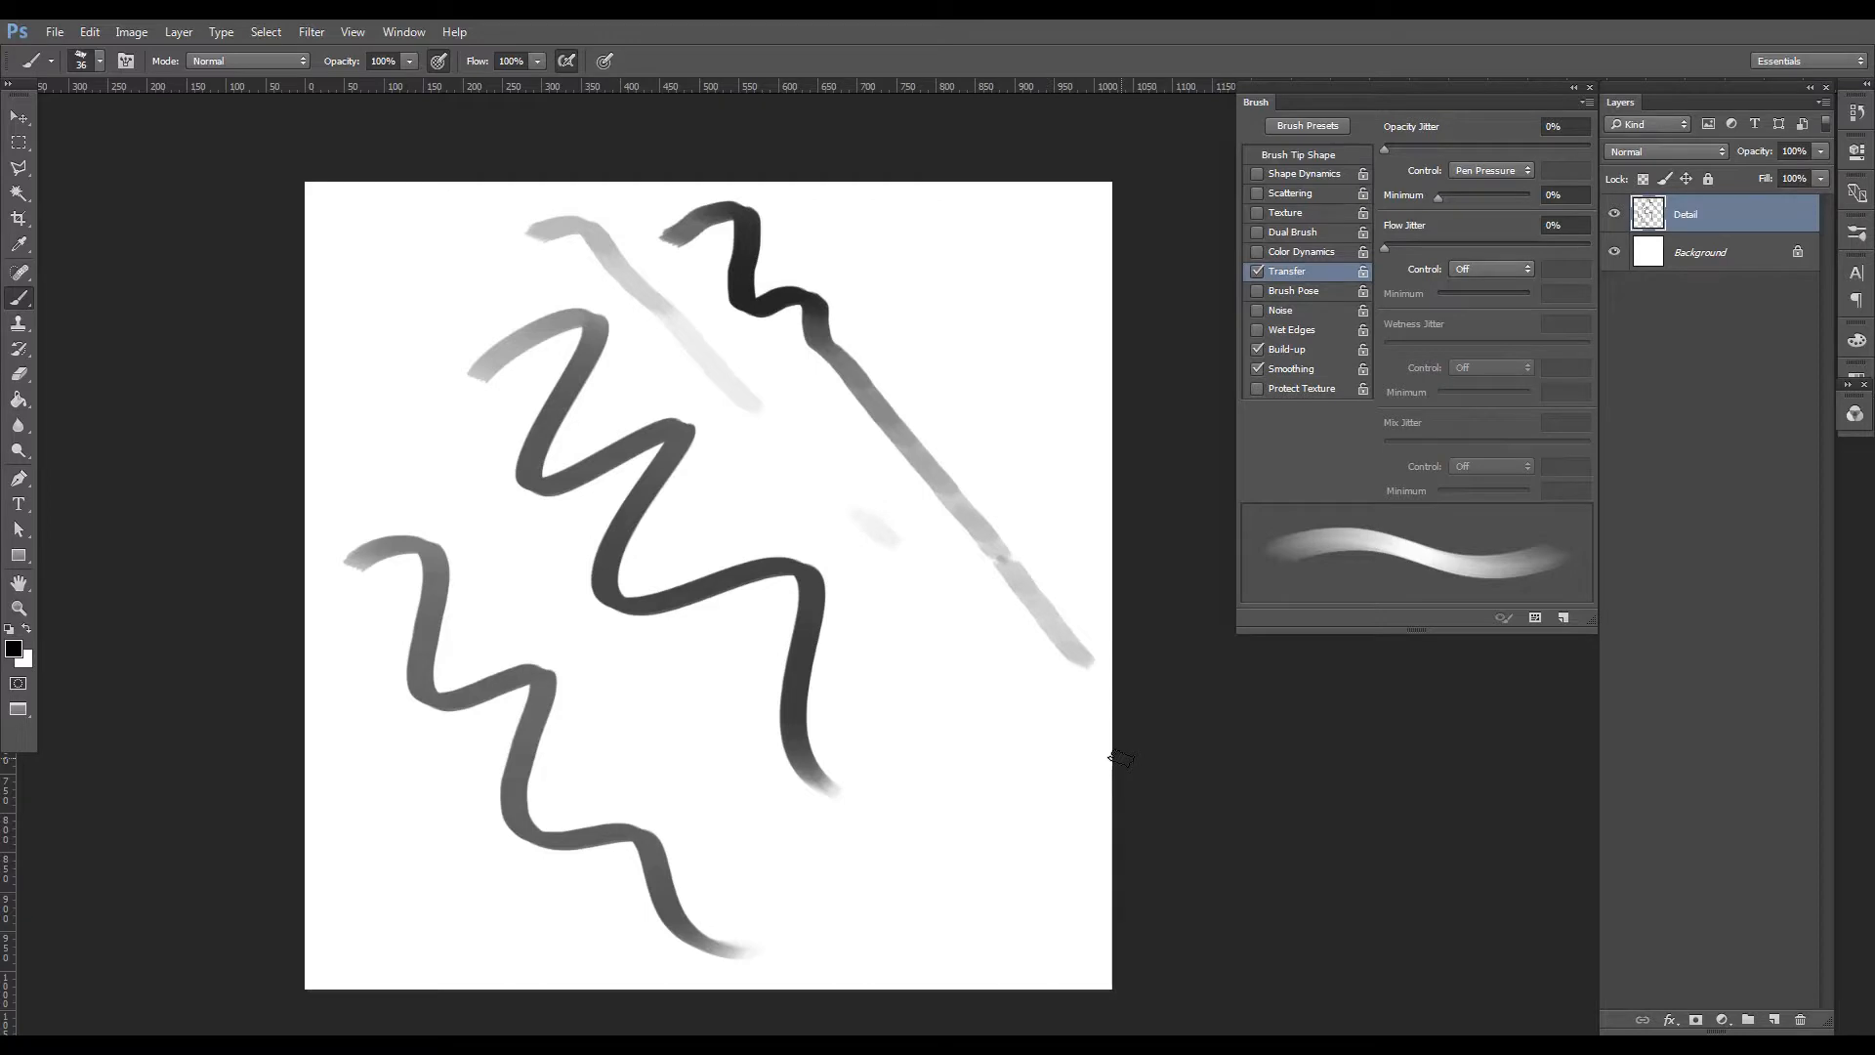
pyautogui.moveTo(559, 655)
pyautogui.mouseDown()
pyautogui.moveTo(588, 634)
pyautogui.moveTo(753, 858)
pyautogui.moveTo(850, 894)
pyautogui.mouseUp()
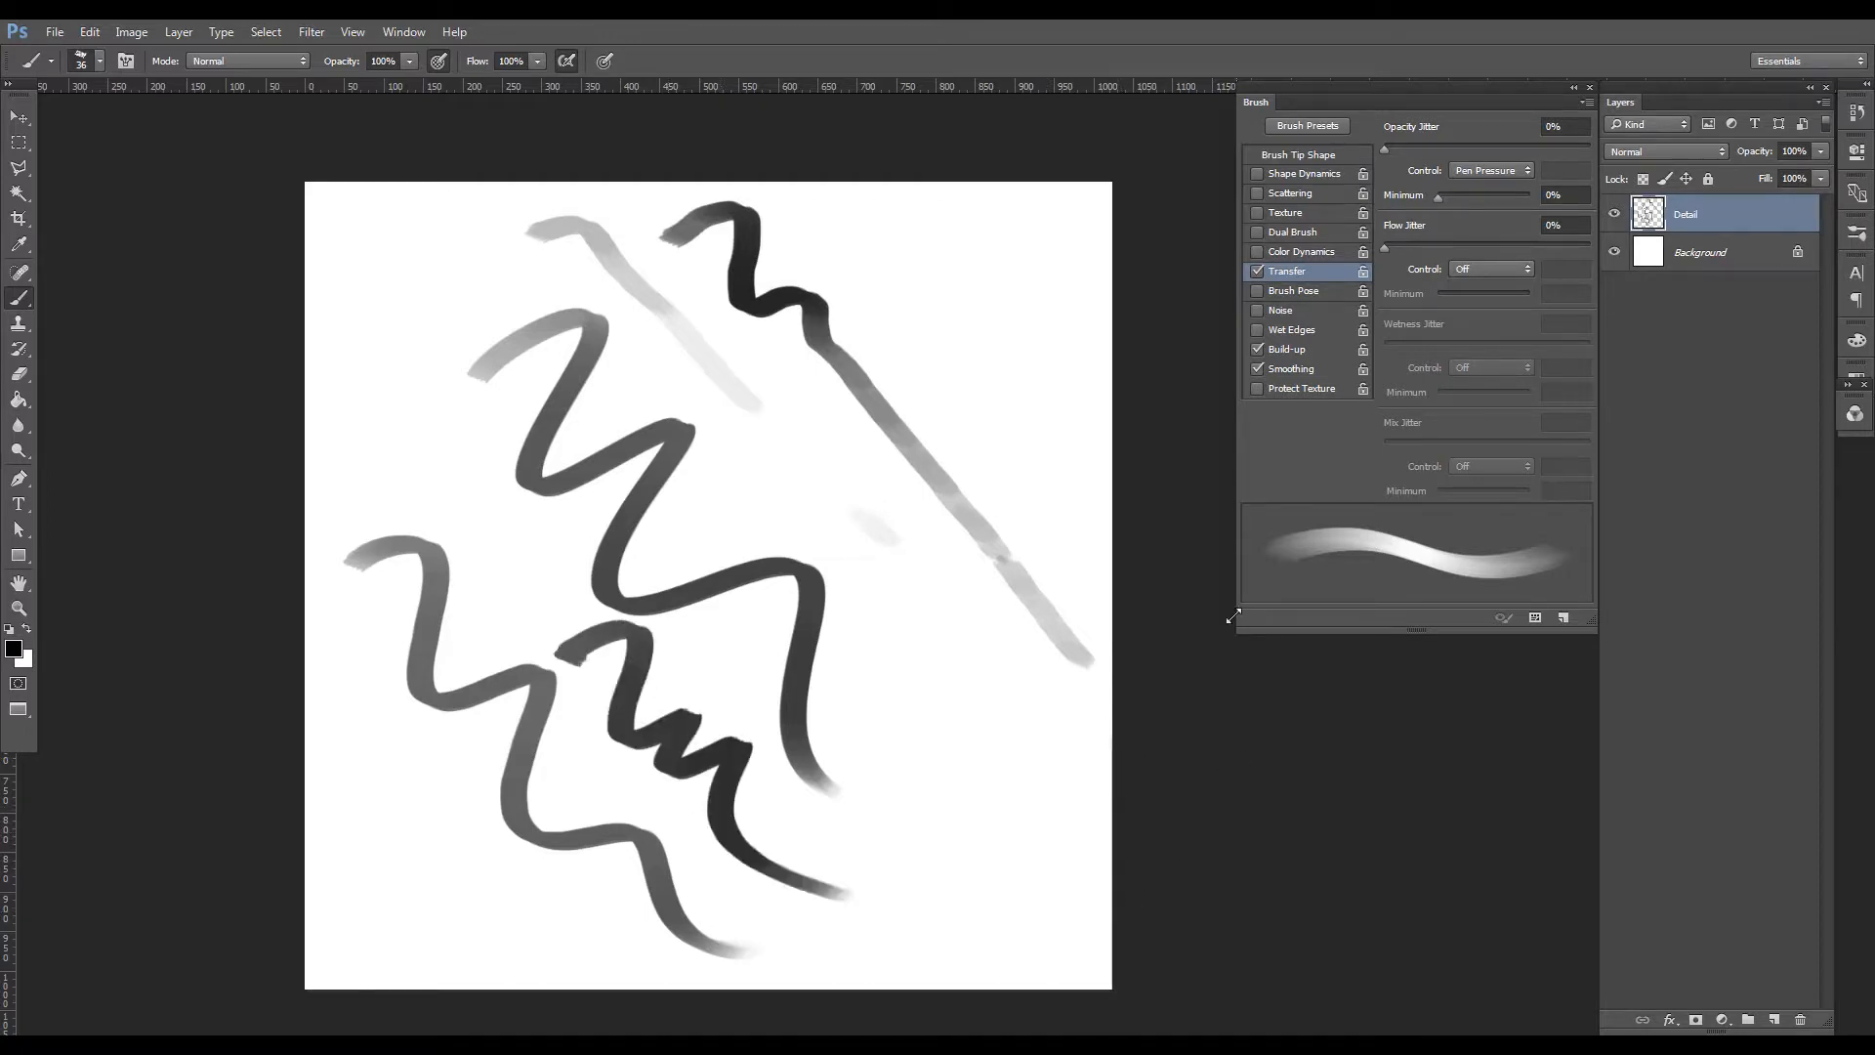
# Turn on pressure control for size and paint tapered test strokes down the canvas's right half.
pyautogui.click(605, 61)
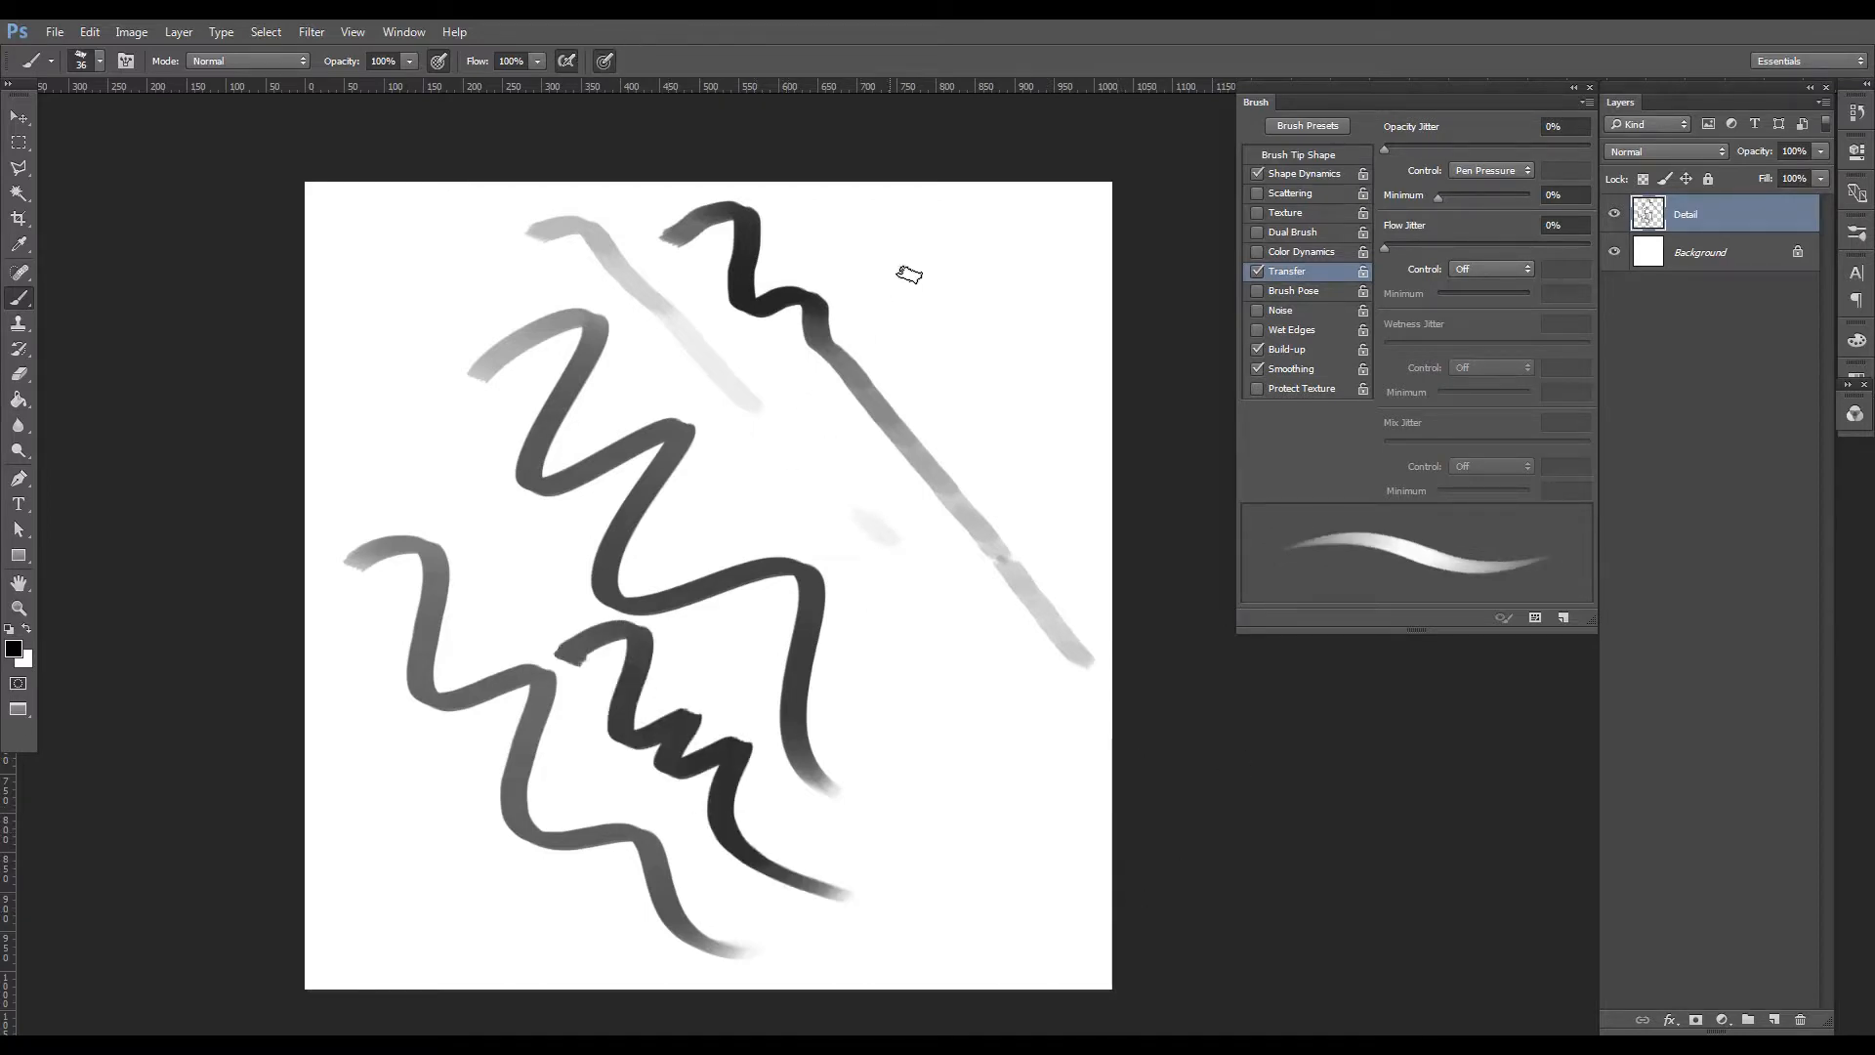
pyautogui.moveTo(837, 234)
pyautogui.mouseDown()
pyautogui.moveTo(925, 256)
pyautogui.moveTo(1069, 469)
pyautogui.mouseUp()
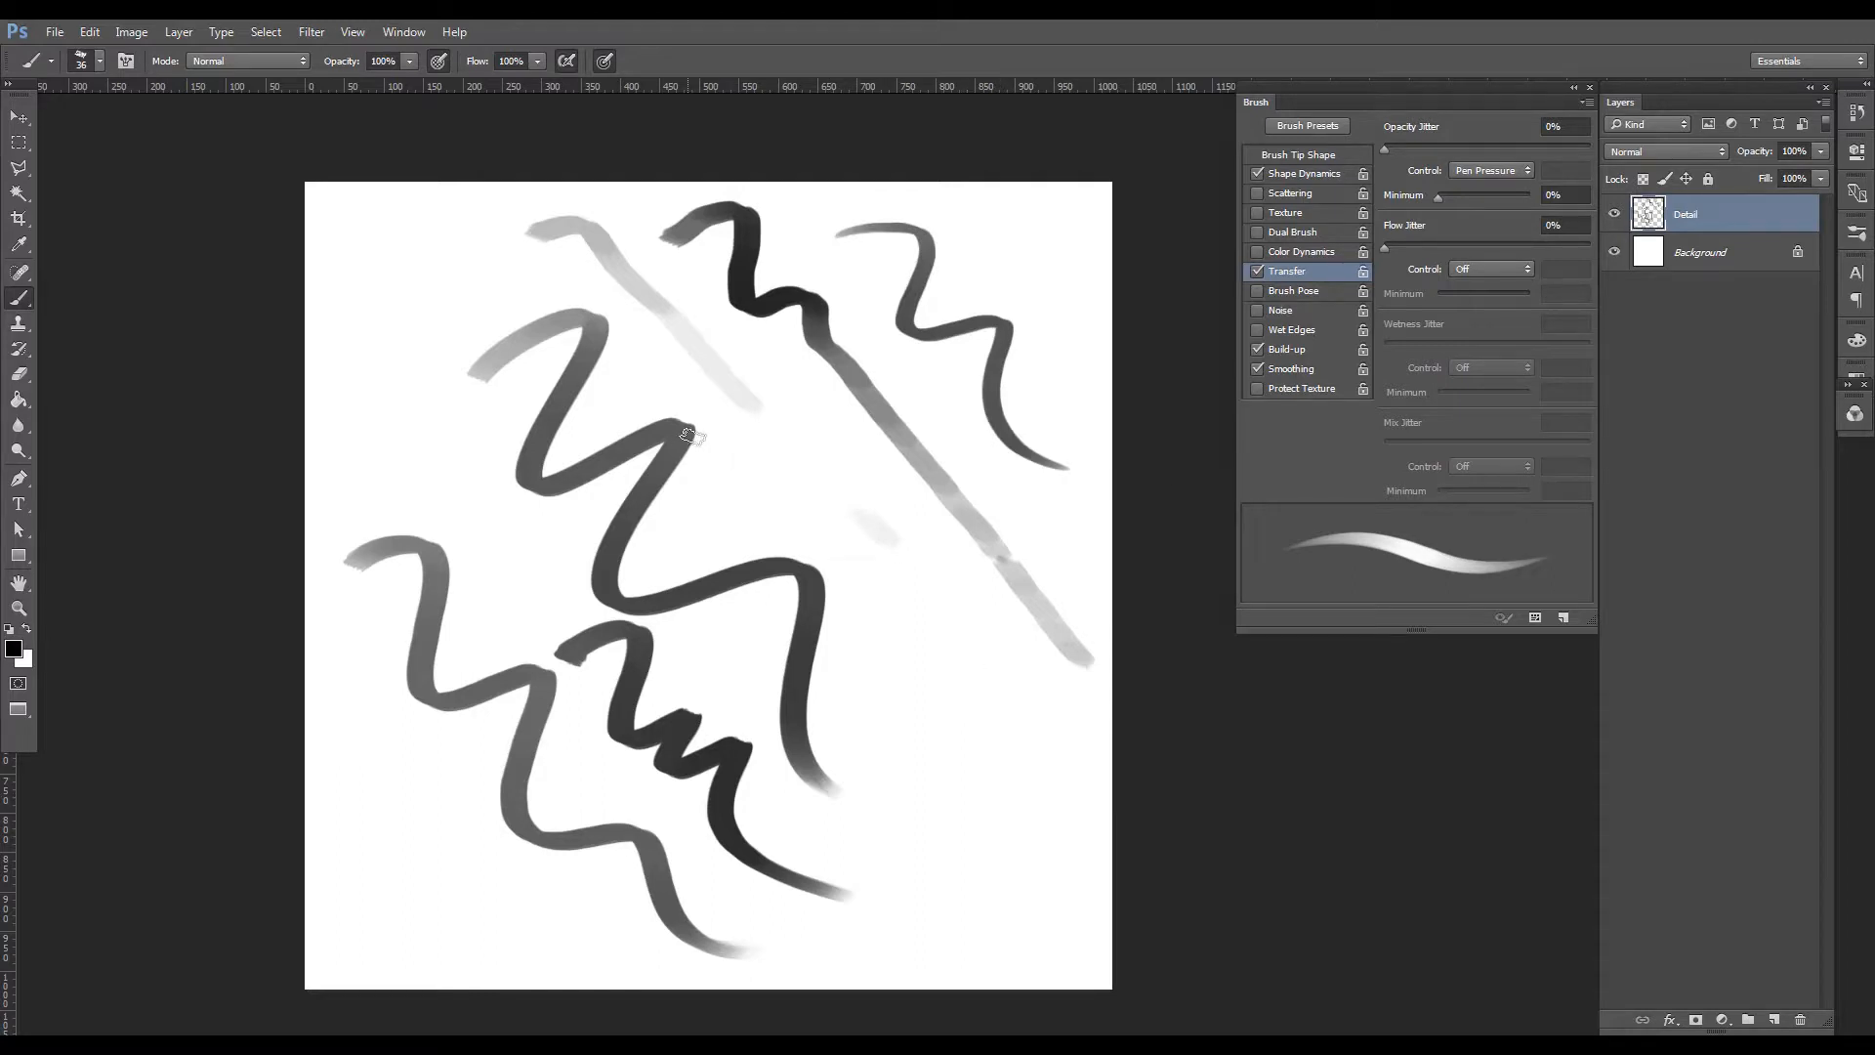
pyautogui.moveTo(715, 455); pyautogui.dragTo(814, 518)
pyautogui.moveTo(856, 603); pyautogui.dragTo(1074, 876)
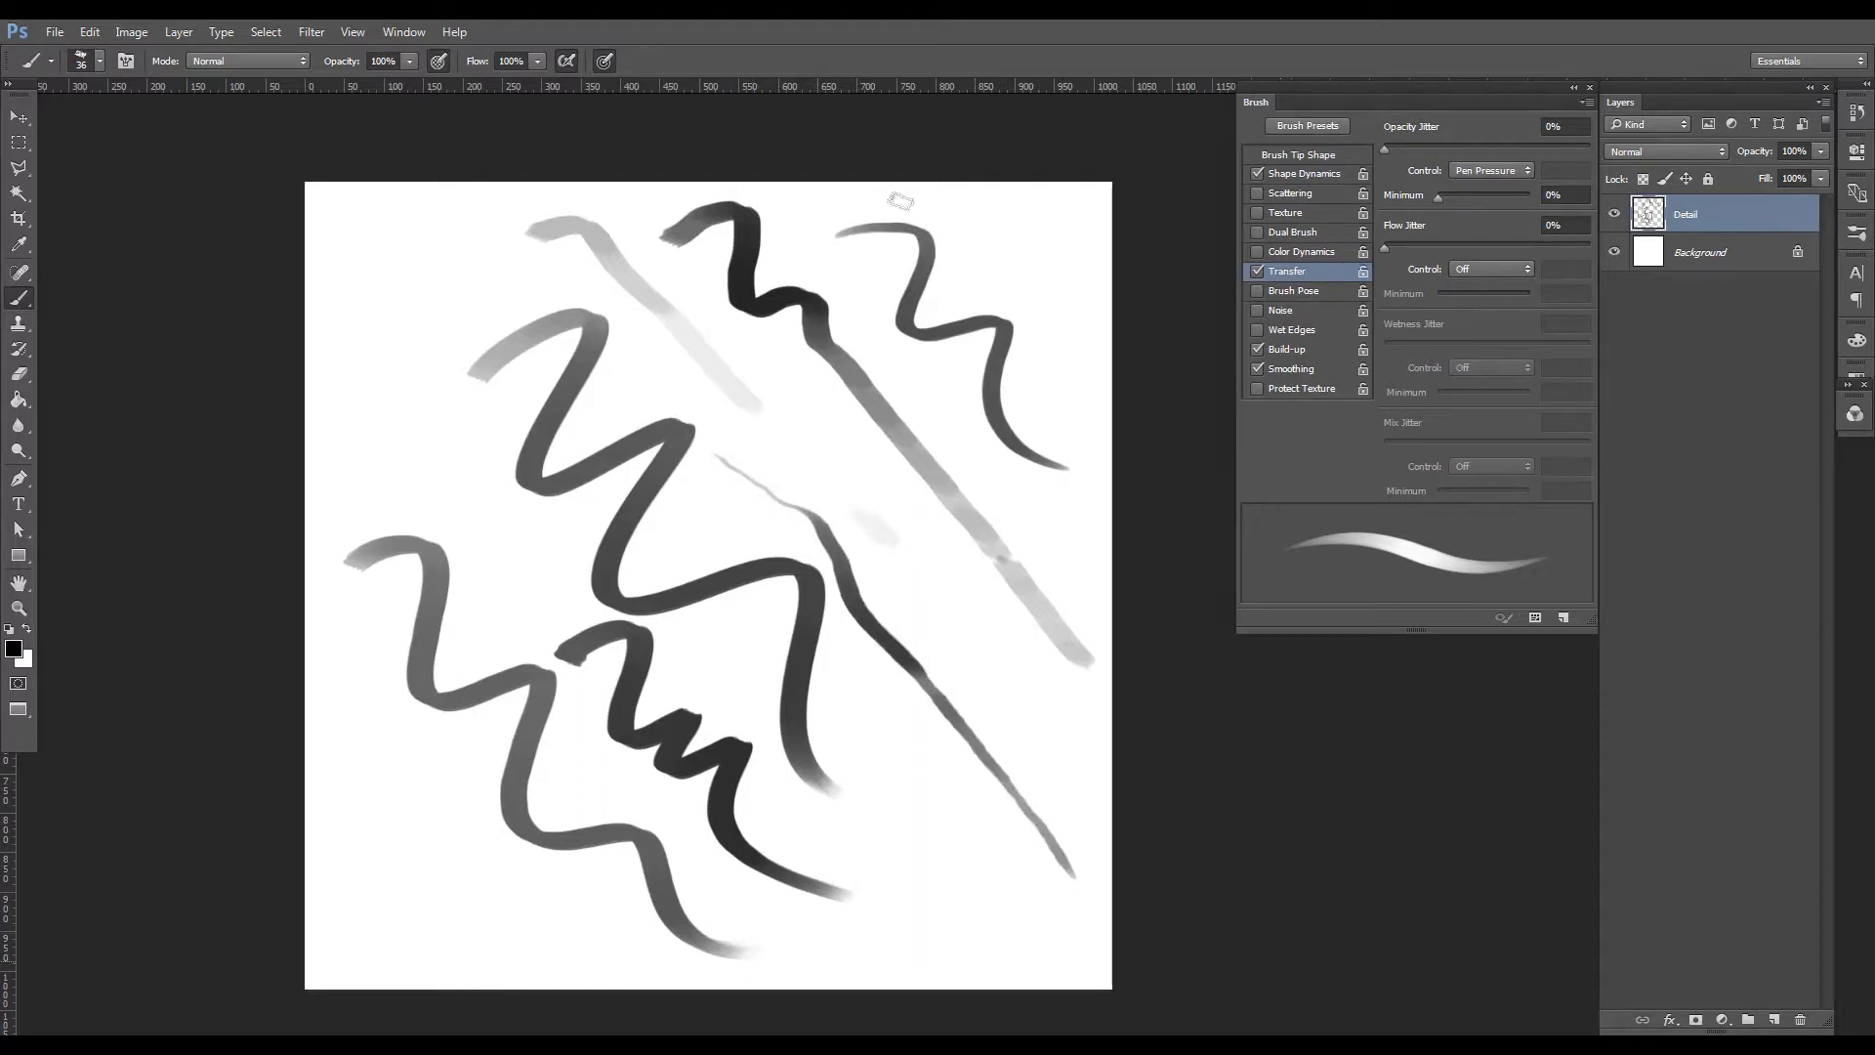
# Turn off build-up and size pressure and paint a straight diagonal stroke near the canvas's left edge.
pyautogui.click(604, 62)
pyautogui.click(567, 61)
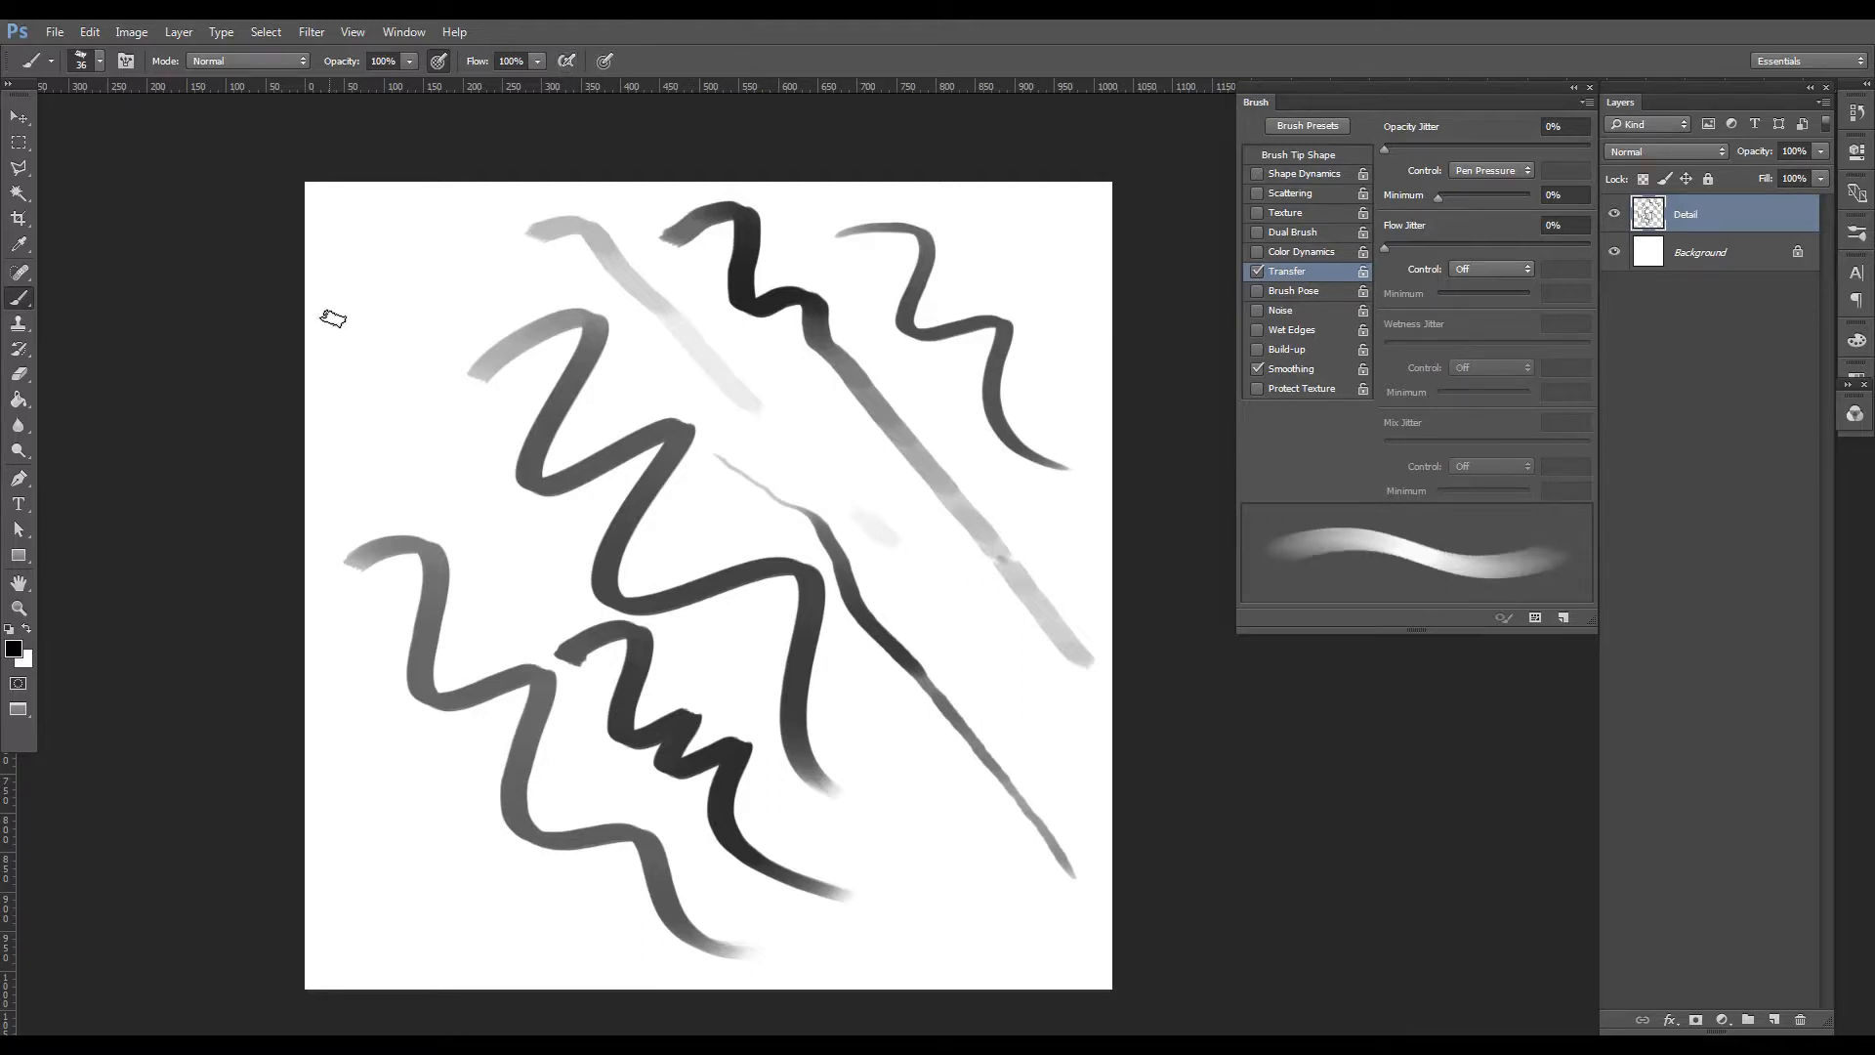
pyautogui.moveTo(328, 317); pyautogui.dragTo(504, 520)
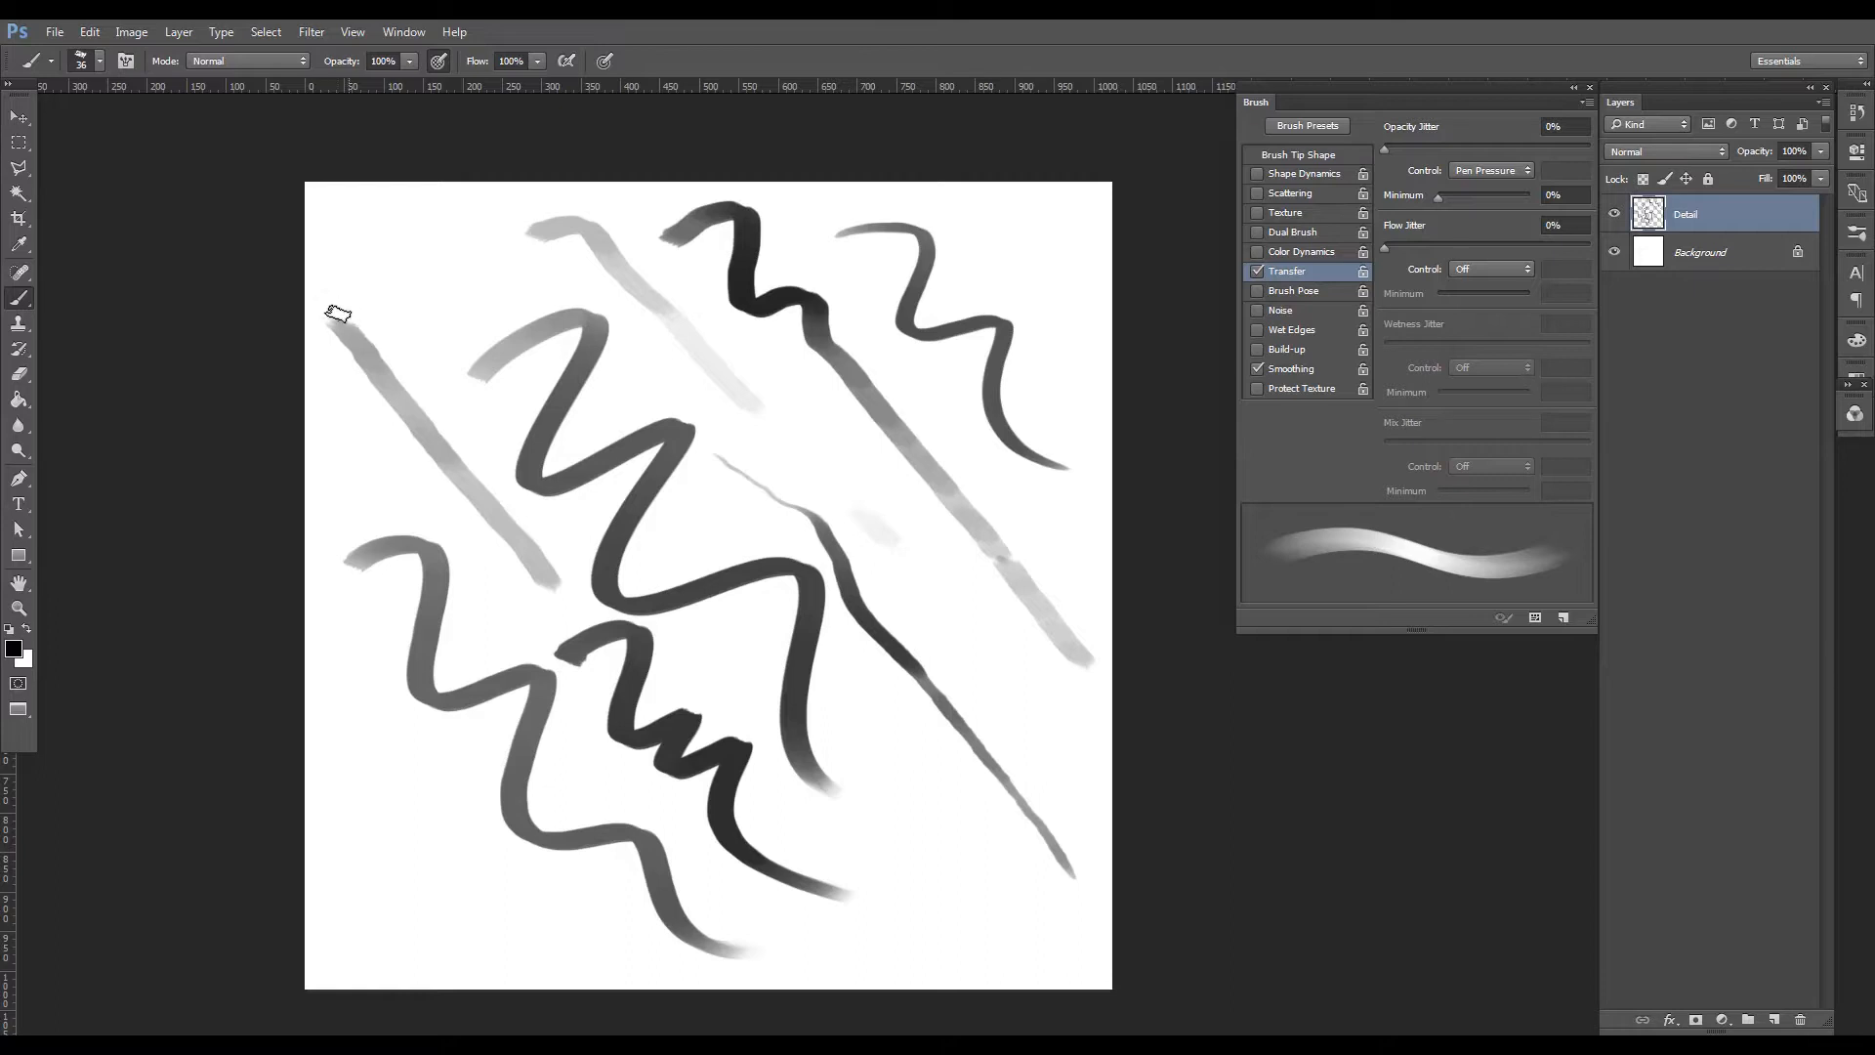
# Turn on build-up and size pressure and paint a short thin diagonal stroke in the canvas's upper-left corner.
pyautogui.click(566, 60)
pyautogui.click(605, 61)
pyautogui.moveTo(349, 231); pyautogui.dragTo(412, 285)
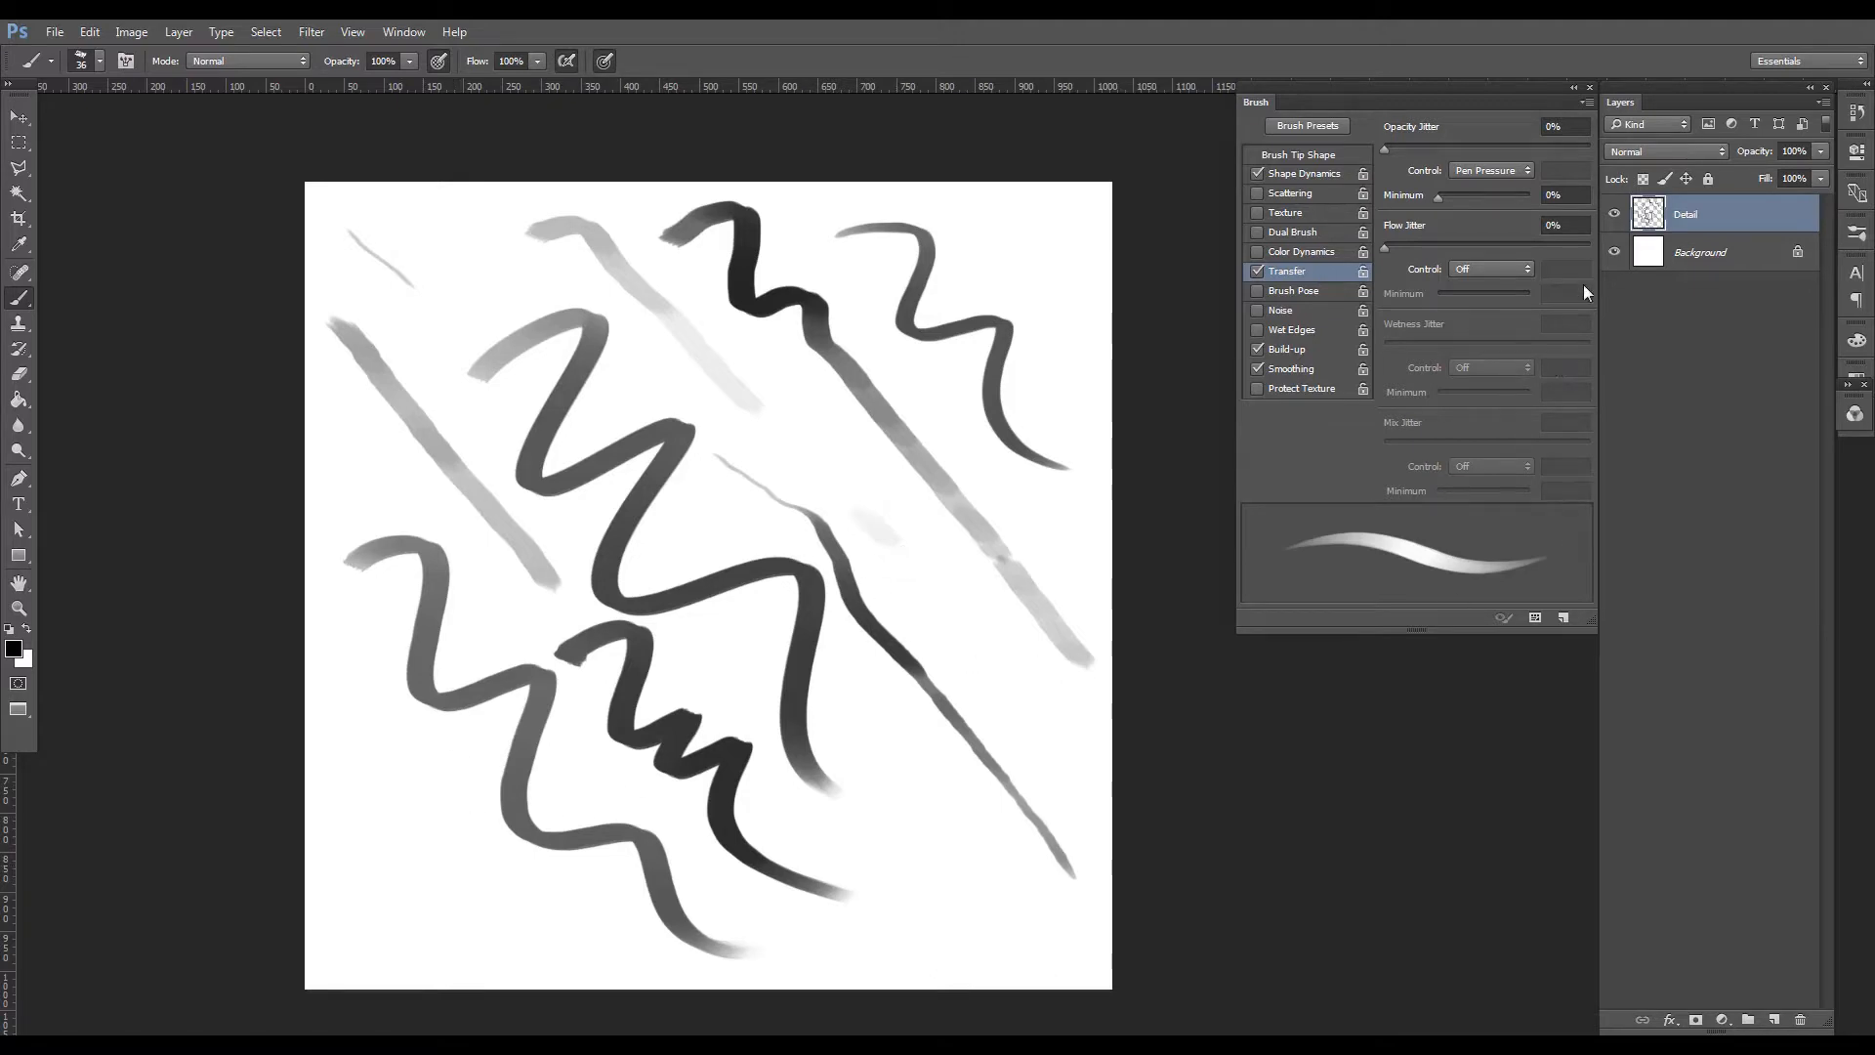
# Hide the Detail layer and add a new layer named Round.
pyautogui.click(1614, 214)
pyautogui.click(1774, 1019)
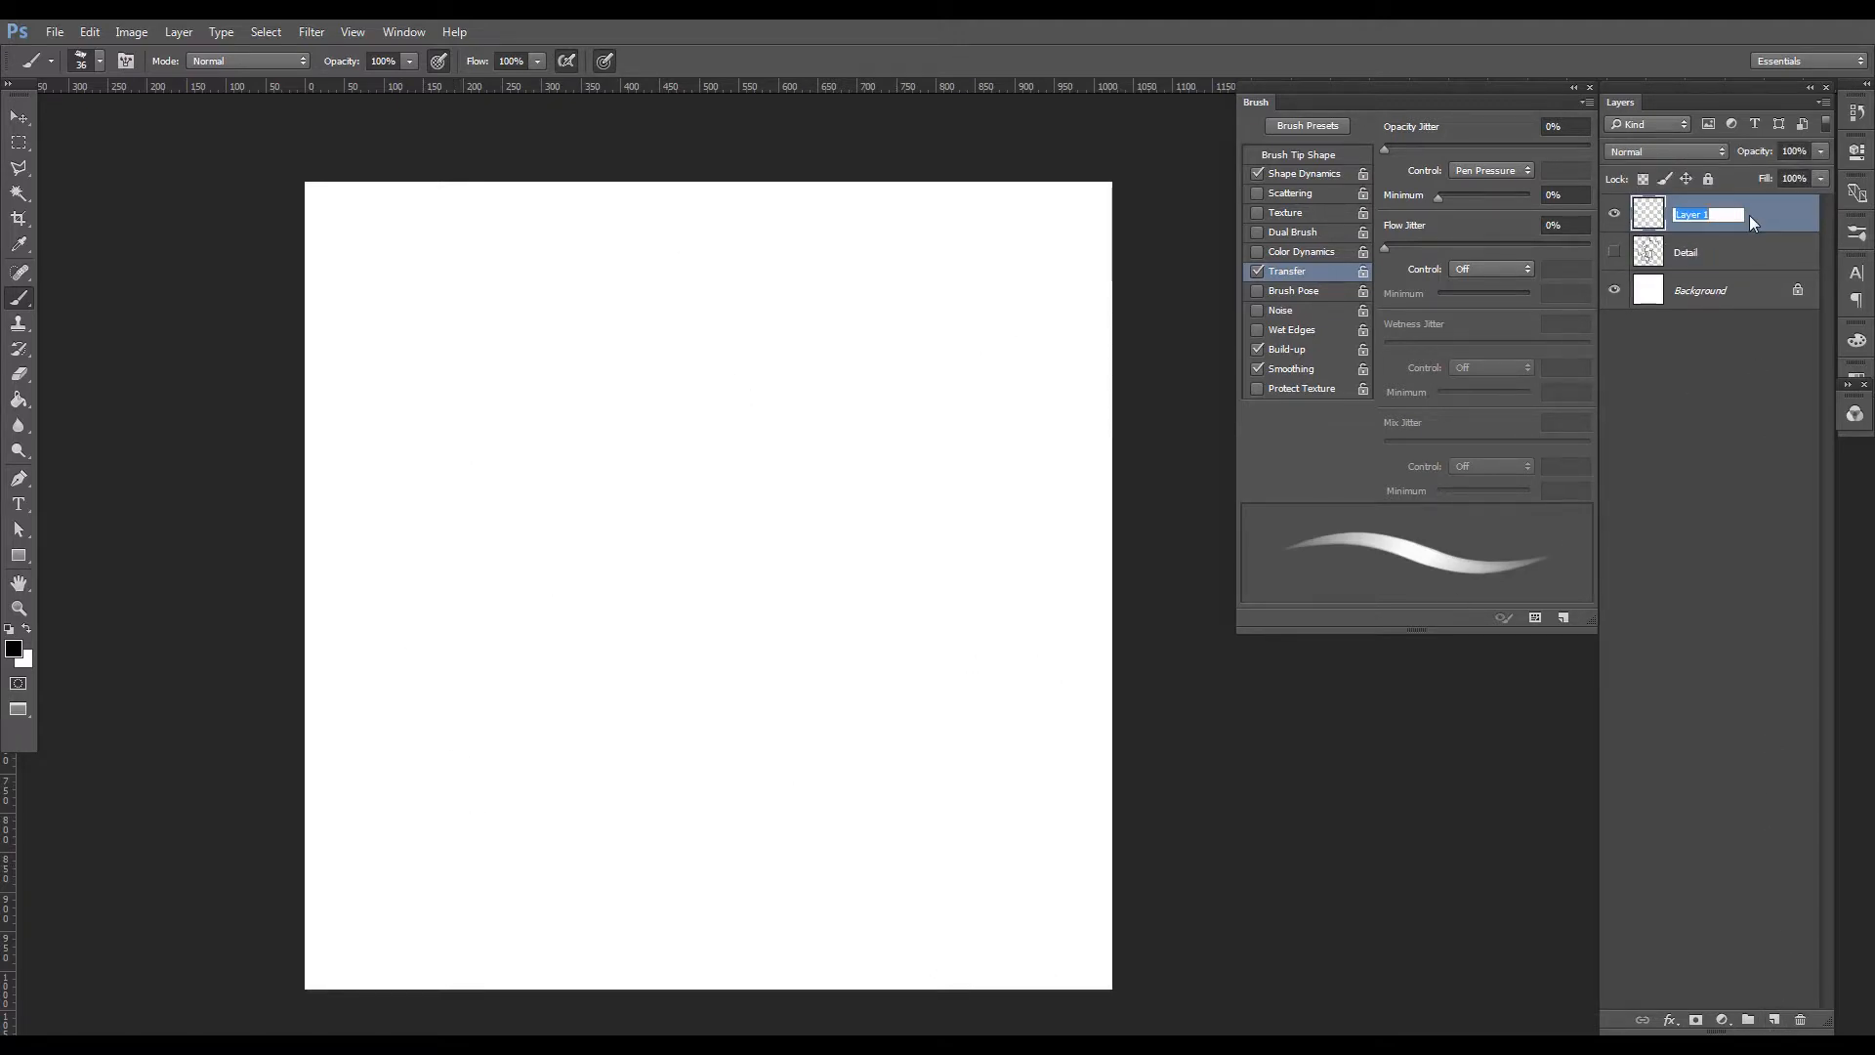
pyautogui.write('Round')
pyautogui.press('Return')
# Draw a large freehand circle outline in the upper half of the canvas on the Round layer.
pyautogui.moveTo(607, 265)
pyautogui.mouseDown()
pyautogui.moveTo(552, 305)
pyautogui.moveTo(883, 483)
pyautogui.mouseUp()
pyautogui.moveTo(849, 331); pyautogui.dragTo(500, 368)
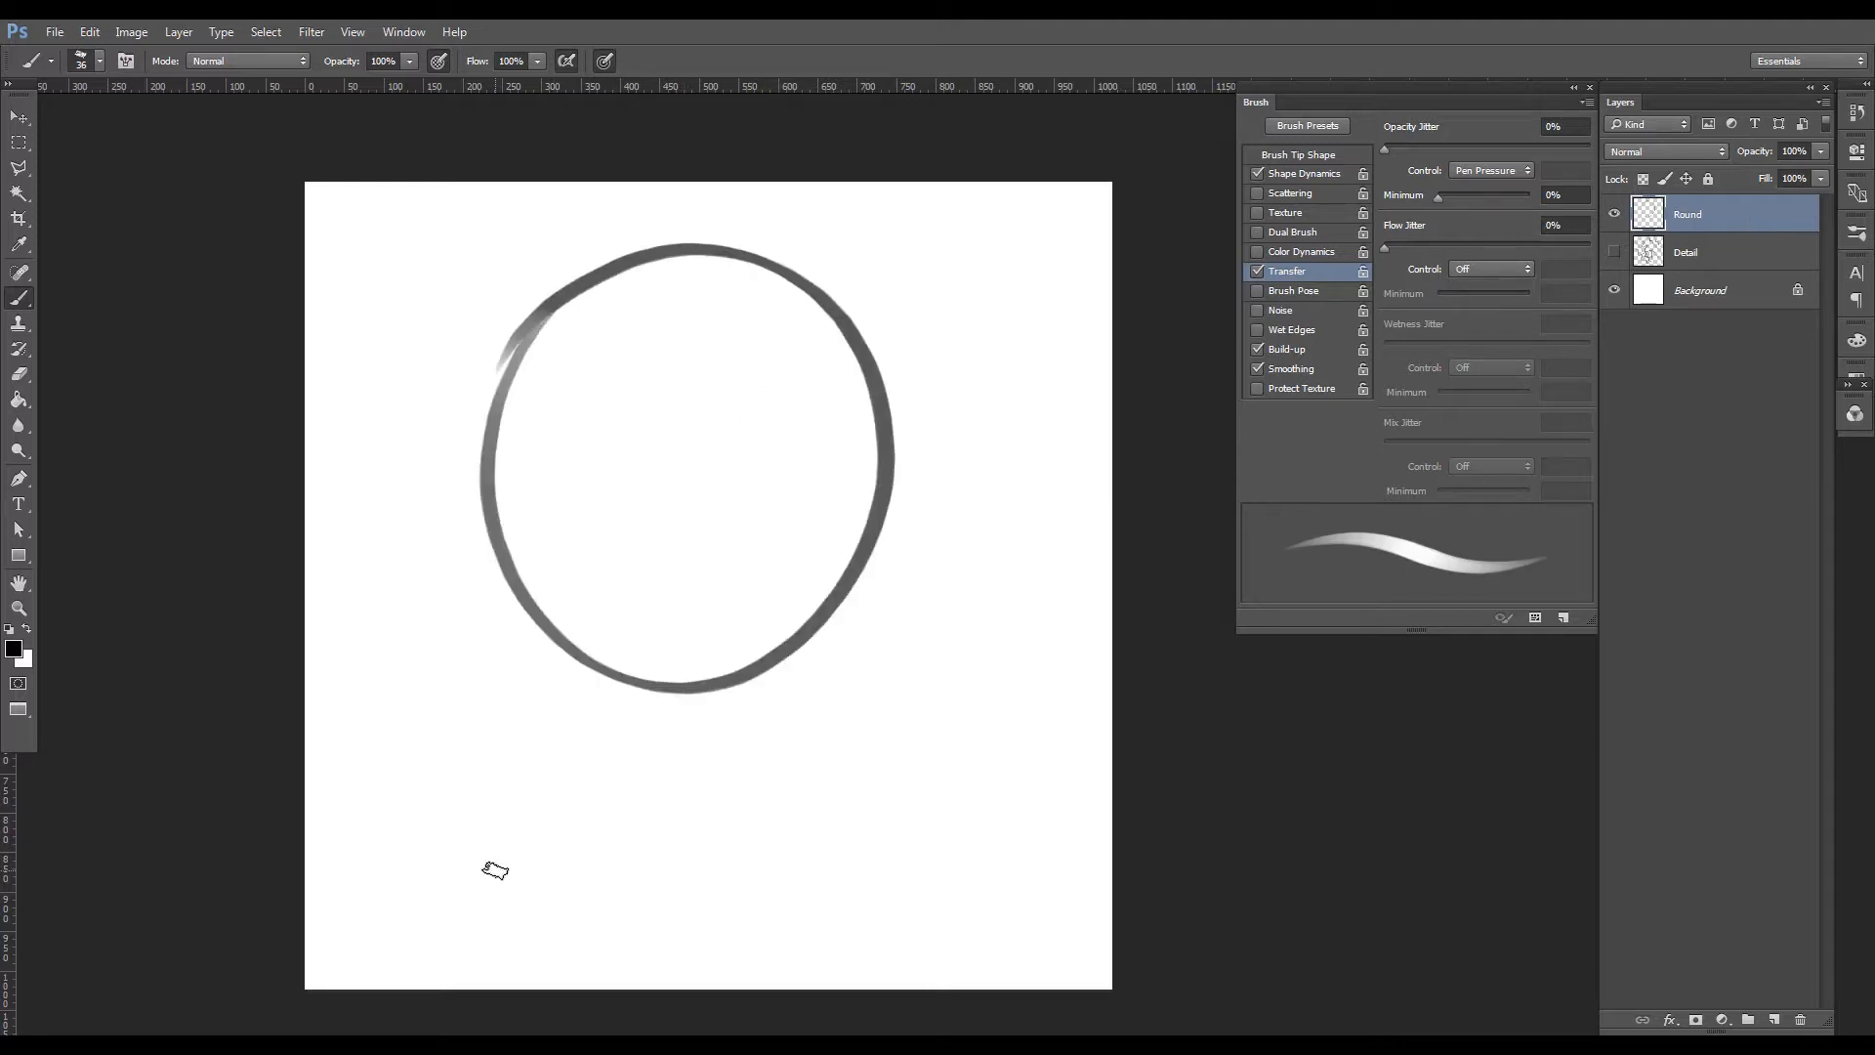
# Turn off build-up and size pressure and paint a smaller, thicker circle inside the large circle.
pyautogui.click(567, 60)
pyautogui.click(604, 61)
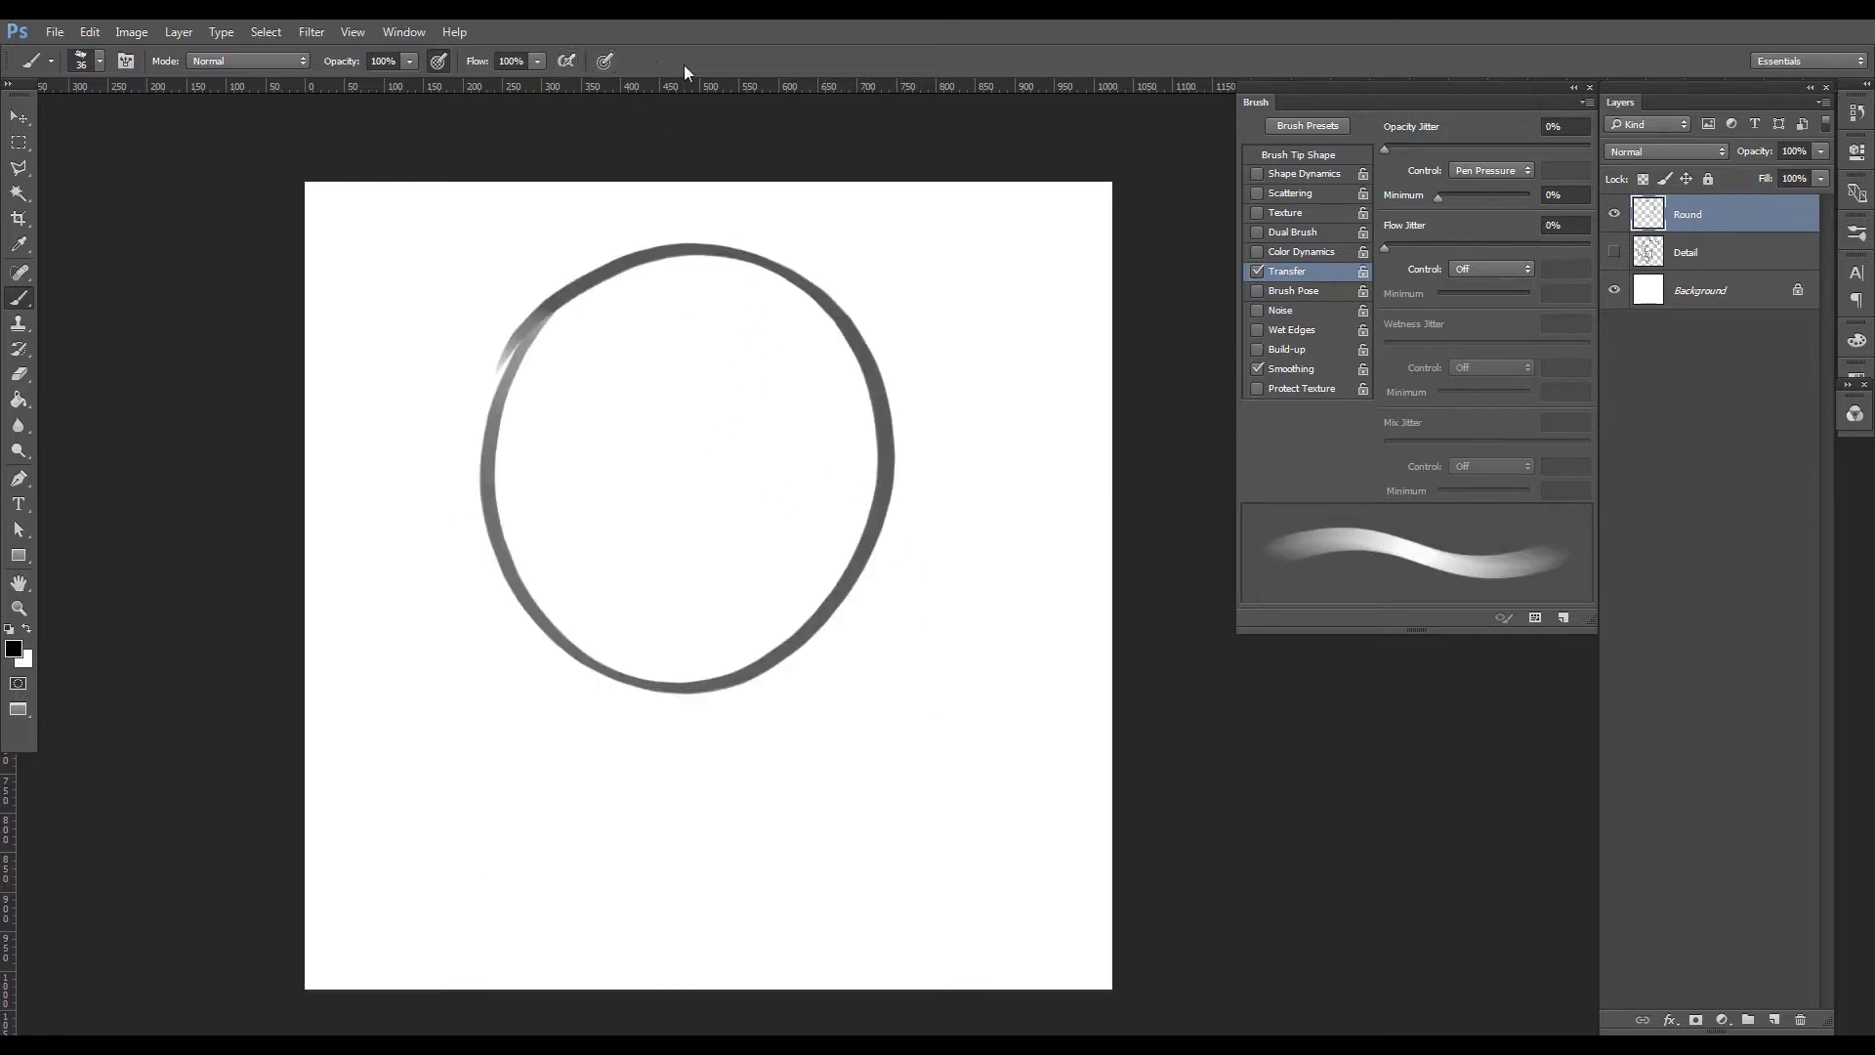
pyautogui.moveTo(707, 341); pyautogui.dragTo(750, 363)
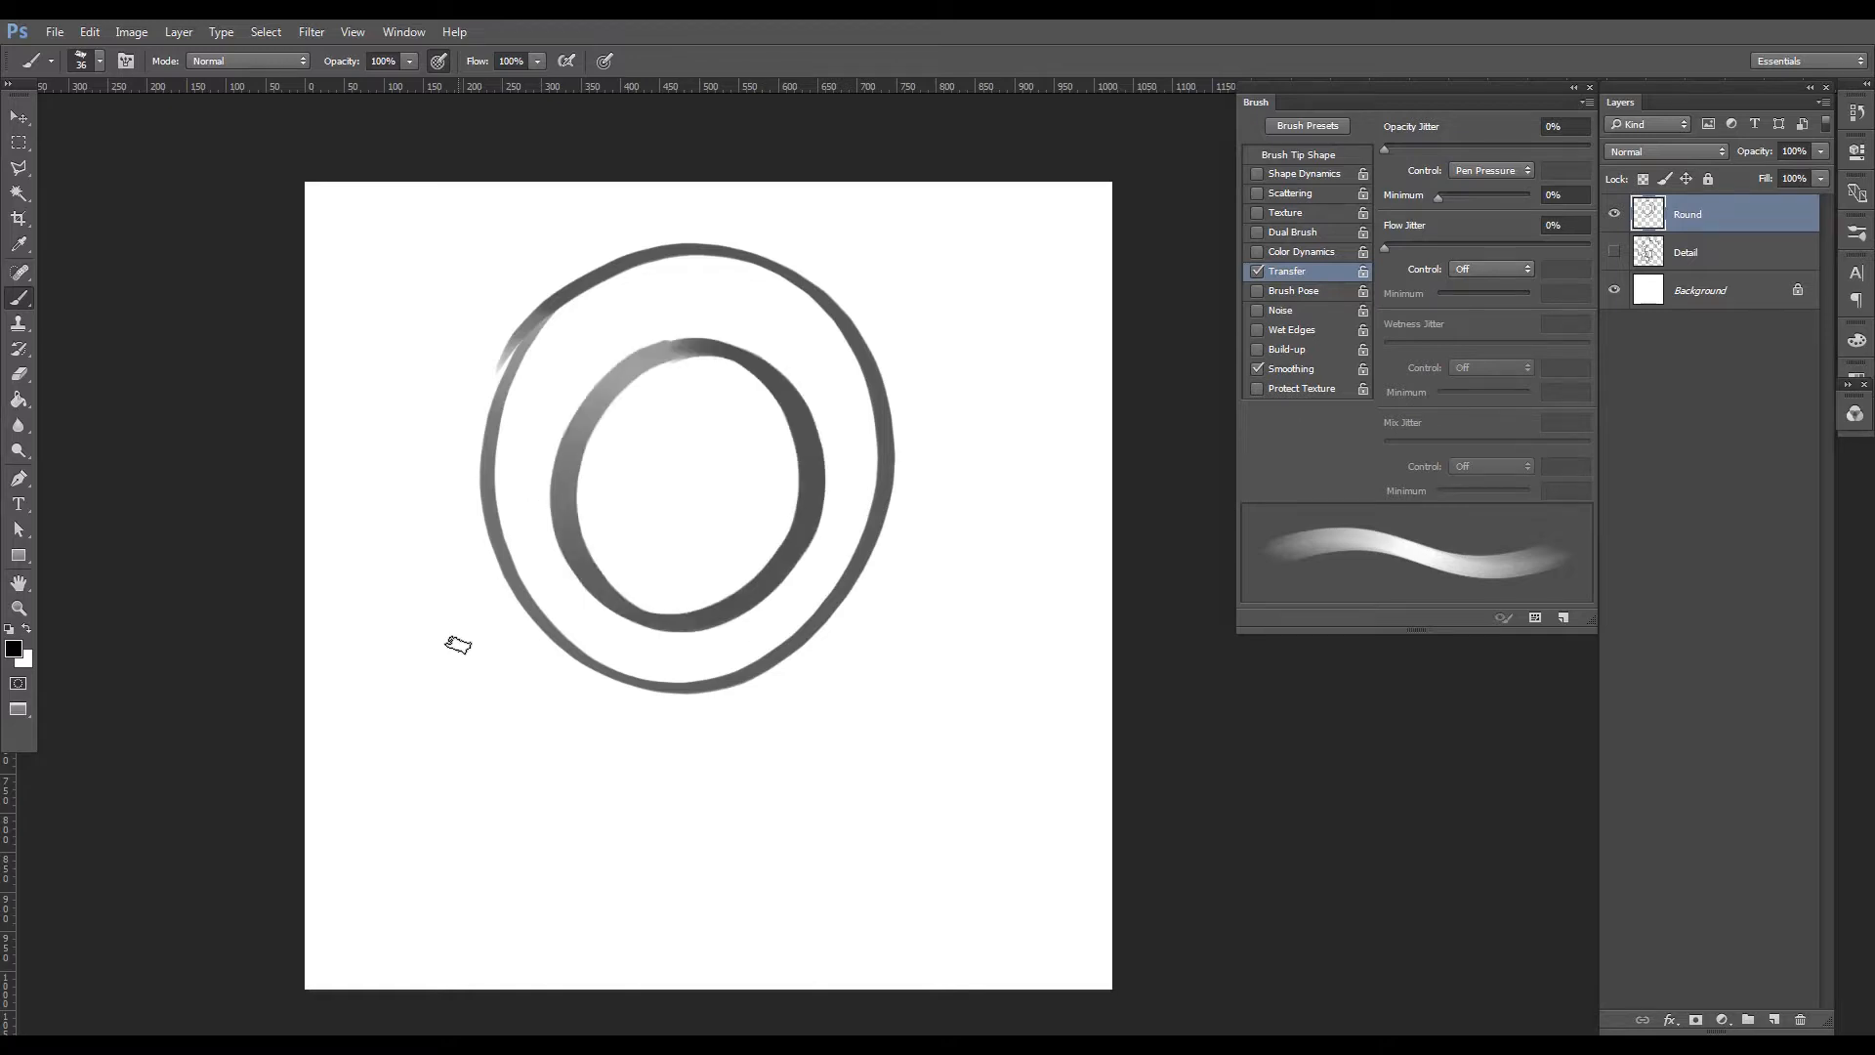
# Turn on build-up and size pressure and paint thin crossing zigzag strokes to the lower right of the circles.
pyautogui.click(566, 60)
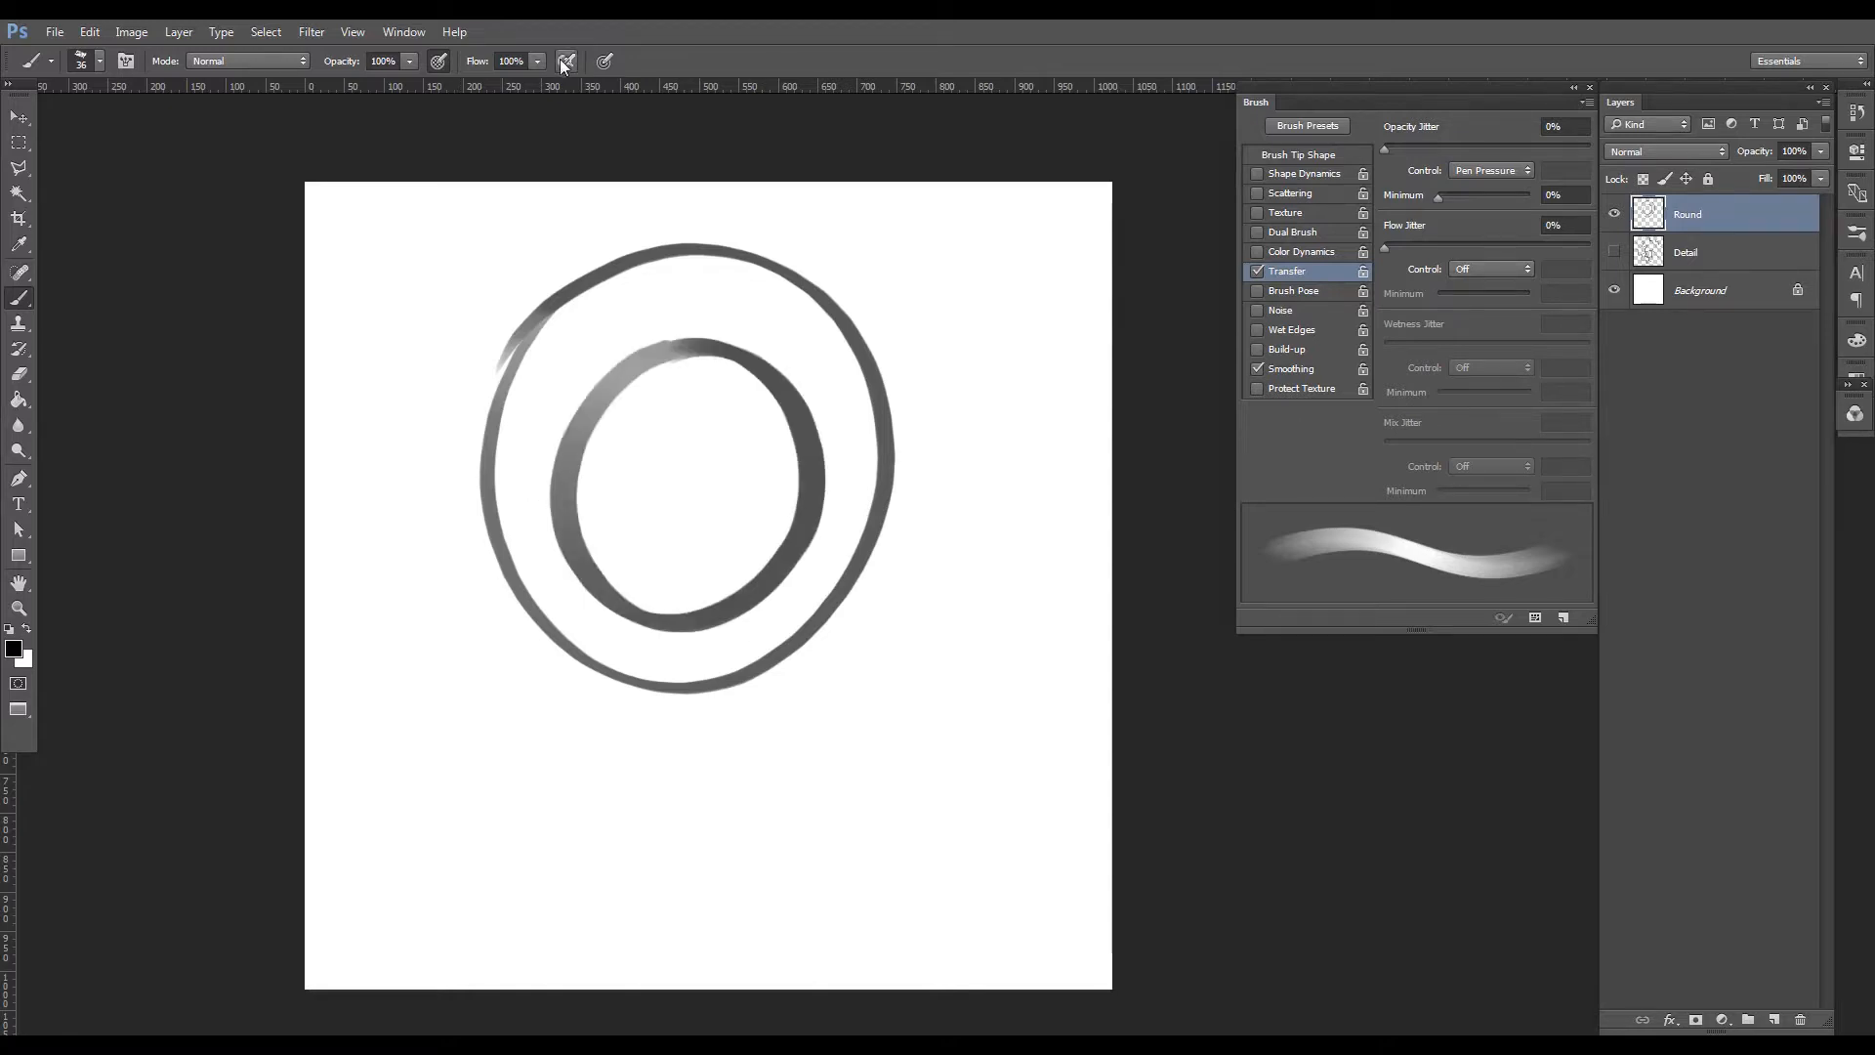
pyautogui.click(604, 60)
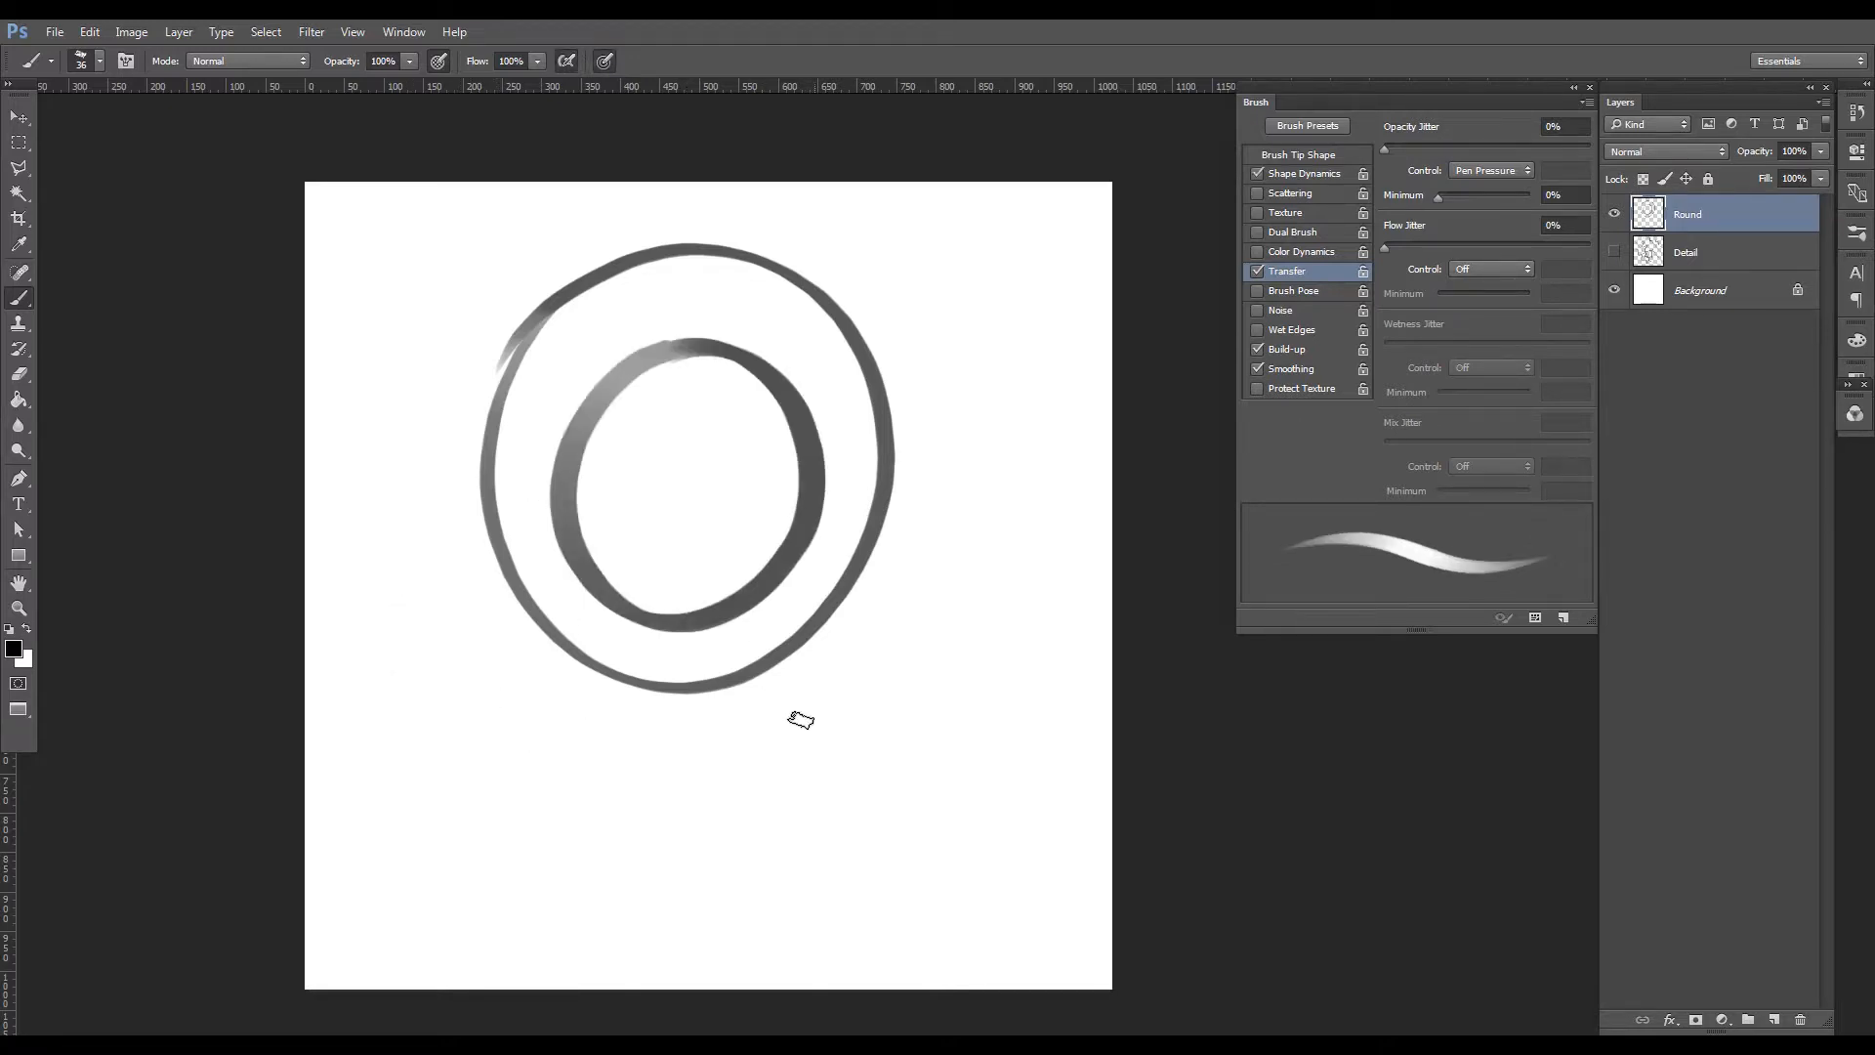
pyautogui.moveTo(752, 752)
pyautogui.mouseDown()
pyautogui.moveTo(841, 694)
pyautogui.moveTo(979, 707)
pyautogui.moveTo(846, 763)
pyautogui.mouseUp()
pyautogui.moveTo(745, 796)
pyautogui.mouseDown()
pyautogui.moveTo(1011, 643)
pyautogui.moveTo(952, 803)
pyautogui.moveTo(853, 628)
pyautogui.moveTo(984, 572)
pyautogui.moveTo(889, 821)
pyautogui.moveTo(879, 863)
pyautogui.mouseUp()
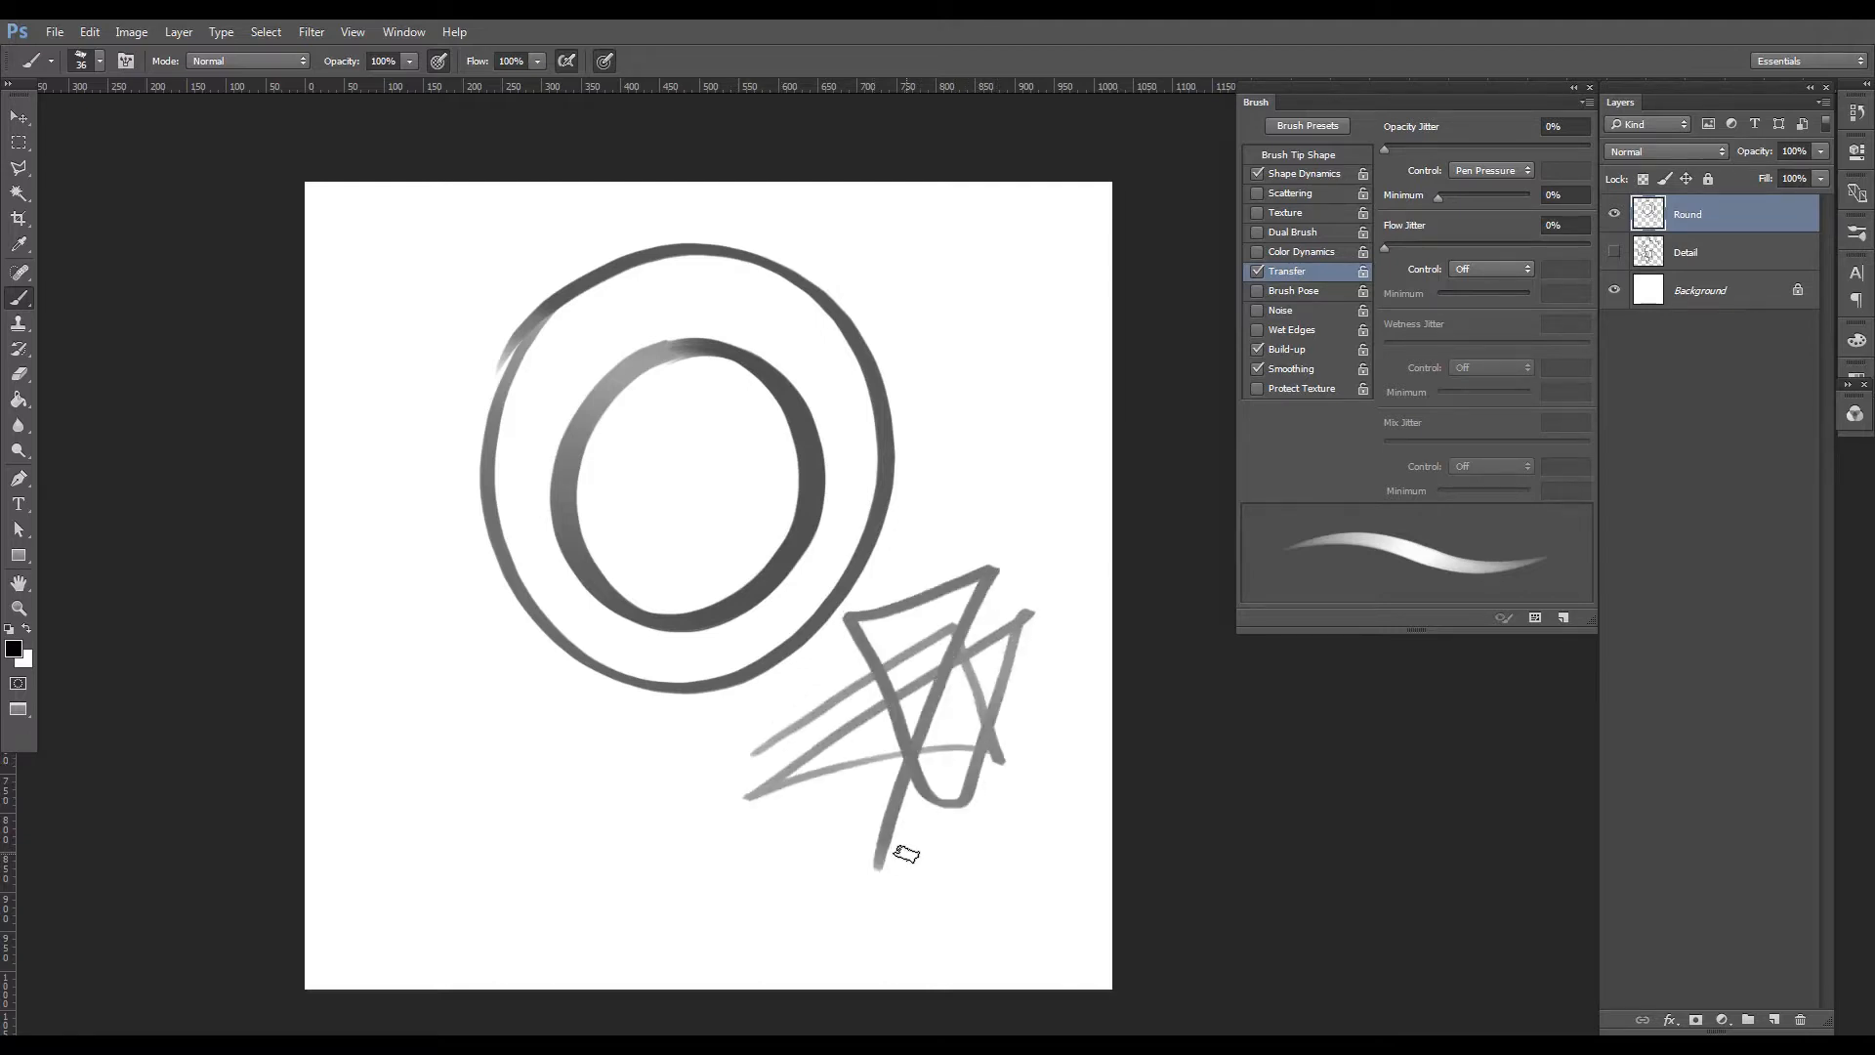
# Turn off size pressure and build-up and paint a thick star-like zigzag in the canvas's lower-left area.
pyautogui.click(604, 60)
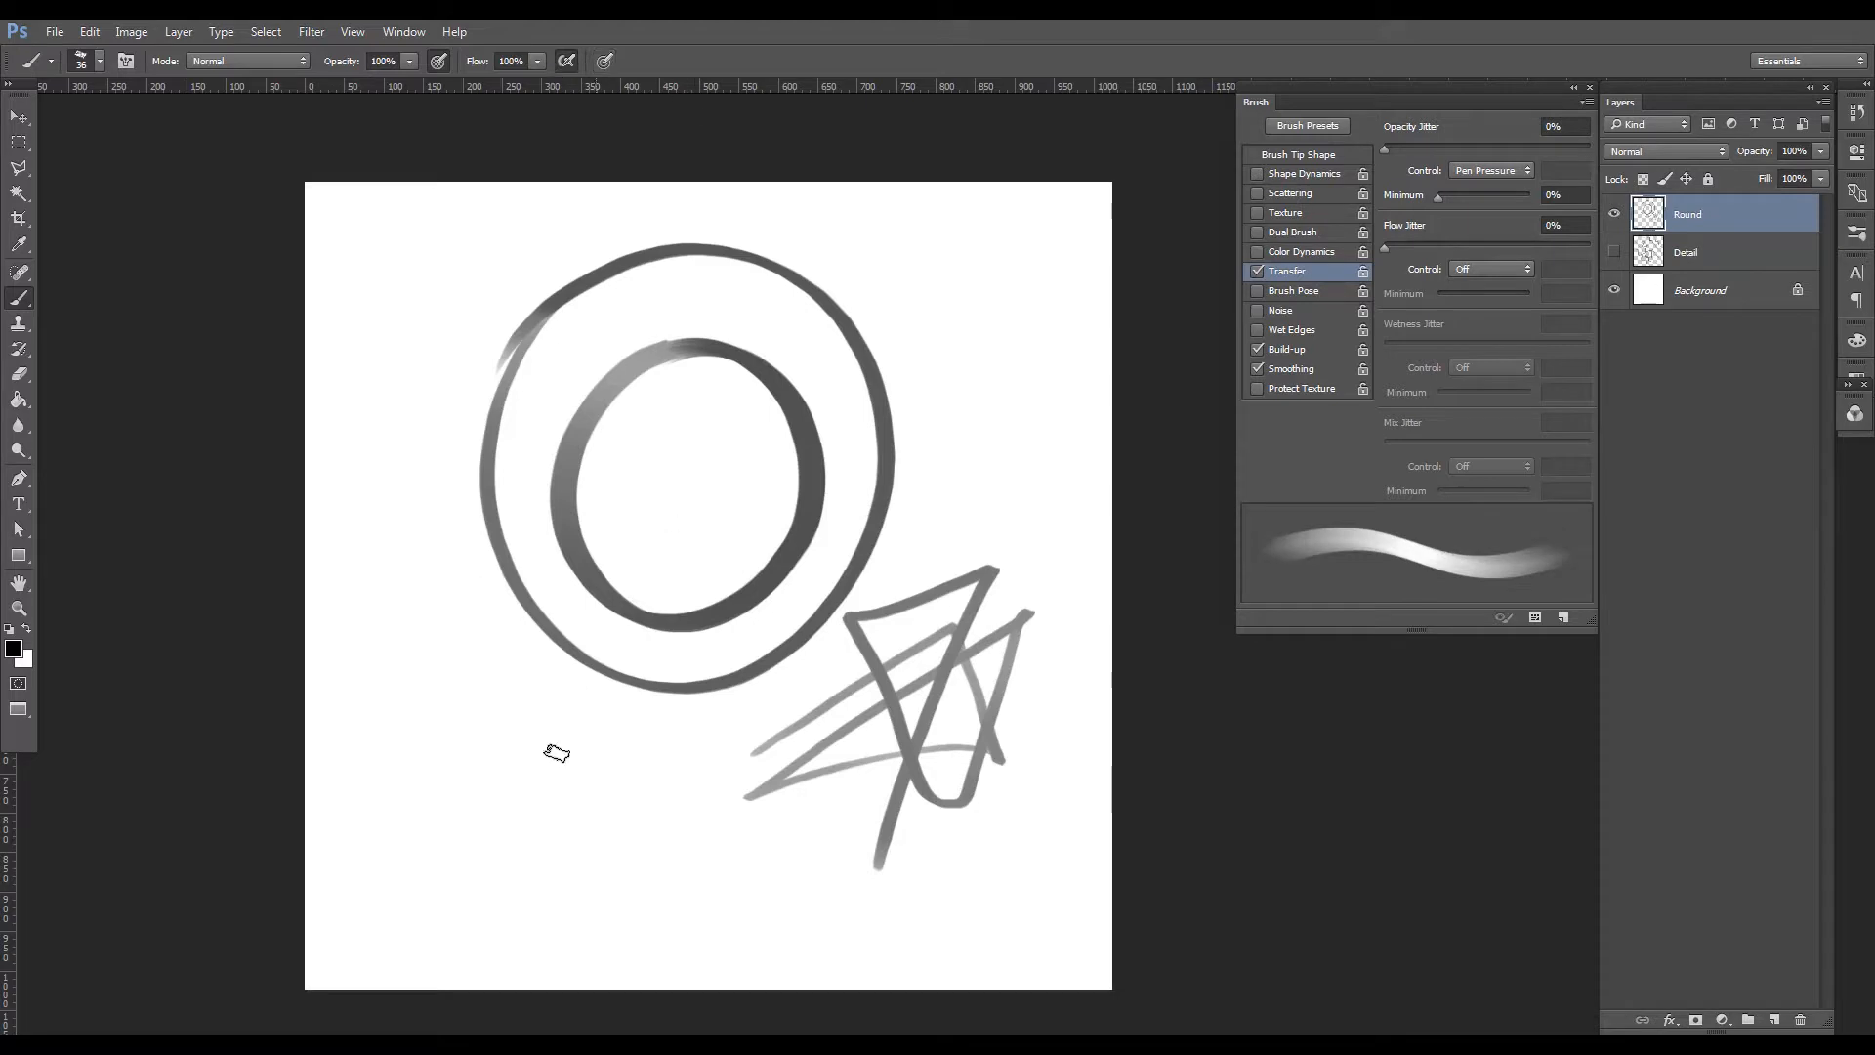
pyautogui.click(566, 60)
pyautogui.moveTo(385, 778)
pyautogui.mouseDown()
pyautogui.moveTo(524, 665)
pyautogui.moveTo(567, 767)
pyautogui.moveTo(535, 805)
pyautogui.moveTo(421, 686)
pyautogui.moveTo(604, 710)
pyautogui.moveTo(460, 917)
pyautogui.moveTo(413, 720)
pyautogui.moveTo(443, 689)
pyautogui.mouseUp()
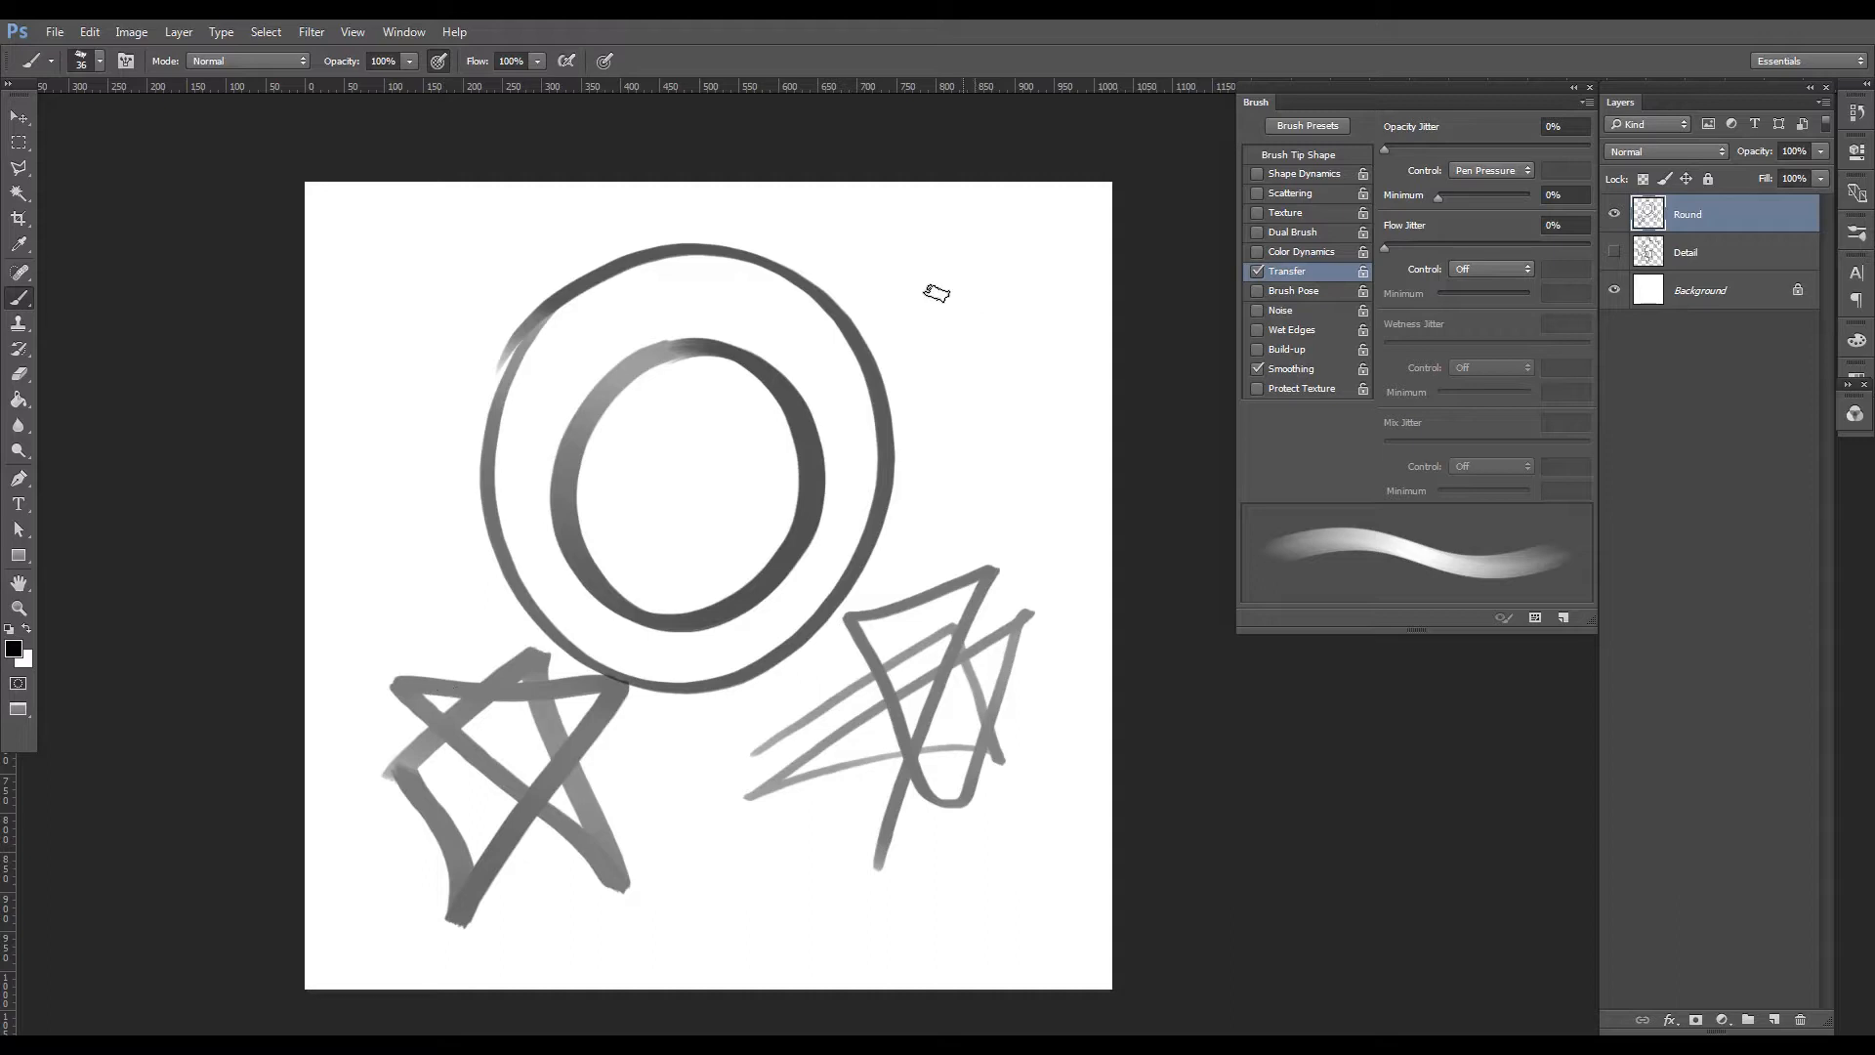
# Paint a dense dark patch of hatching in the canvas's upper-right corner and a row of short parallel diagonal strokes beneath it.
pyautogui.moveTo(899, 239); pyautogui.dragTo(974, 388)
pyautogui.moveTo(914, 244)
pyautogui.mouseDown()
pyautogui.moveTo(958, 378)
pyautogui.moveTo(963, 294)
pyautogui.moveTo(987, 345)
pyautogui.moveTo(982, 292)
pyautogui.moveTo(1015, 338)
pyautogui.mouseUp()
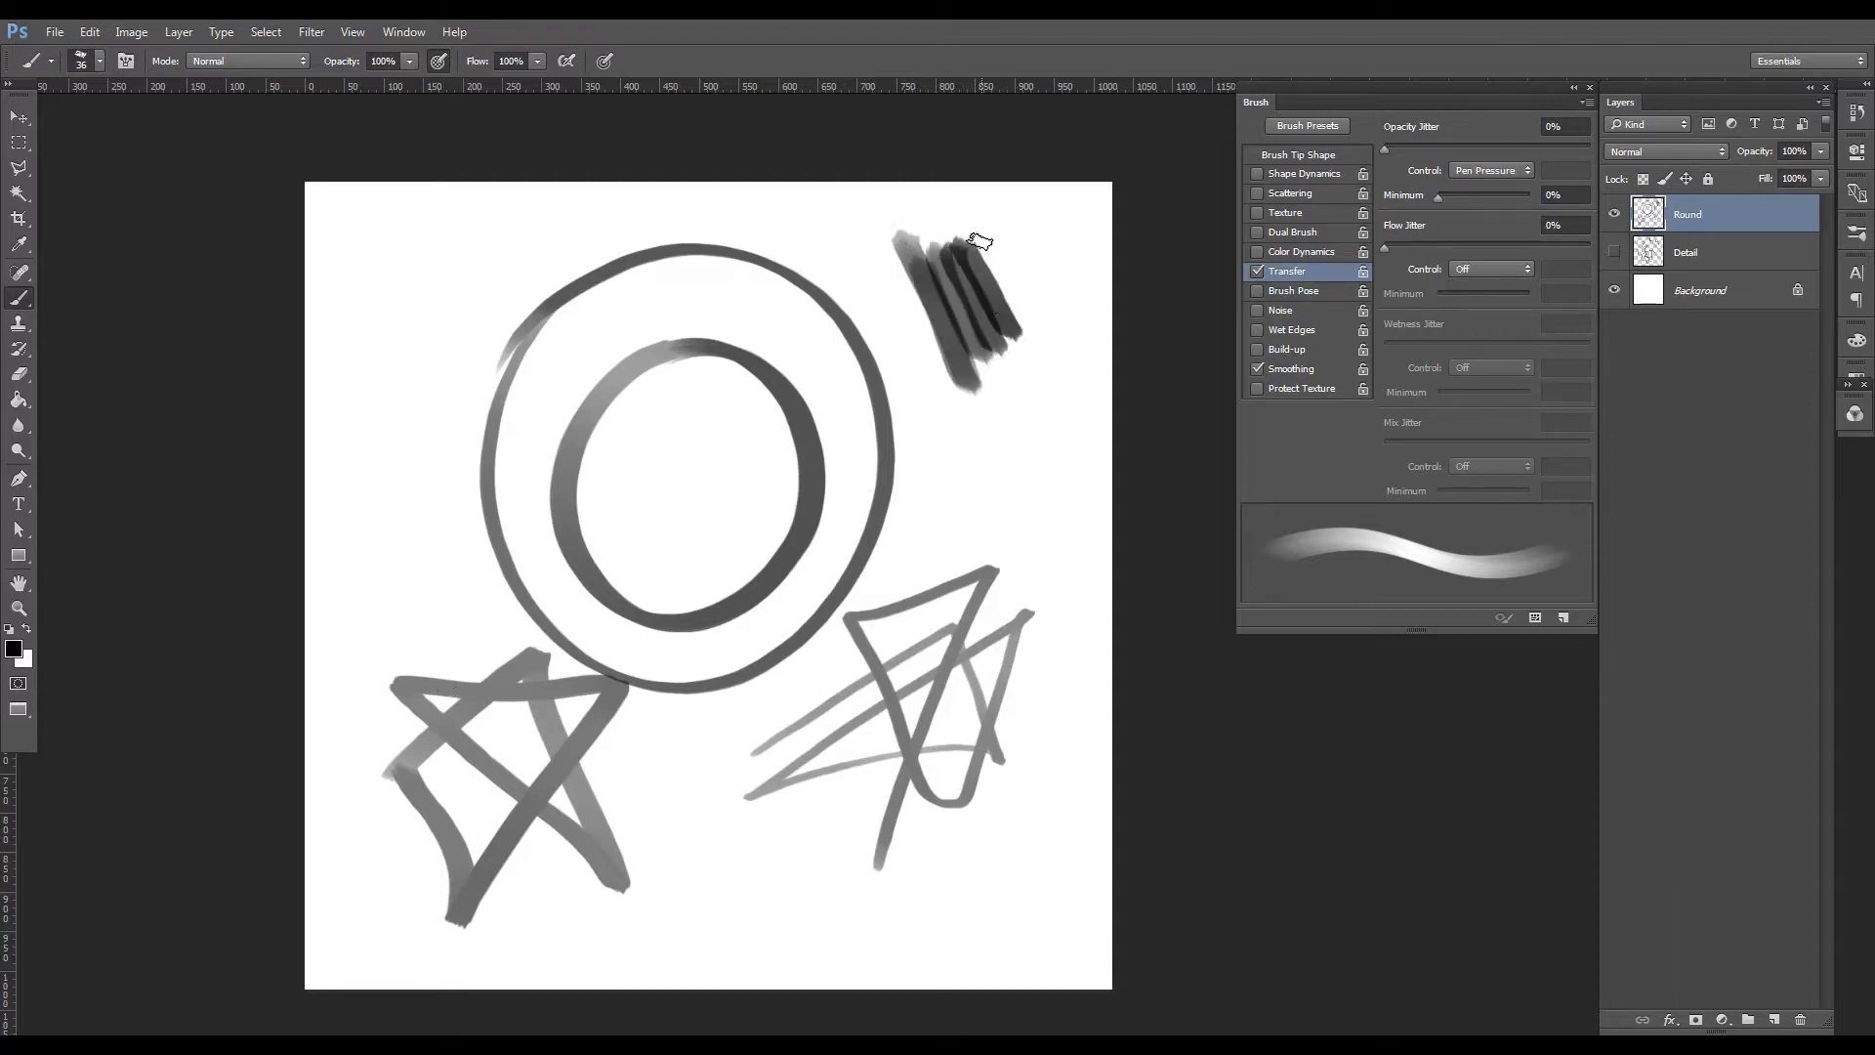
pyautogui.moveTo(973, 241)
pyautogui.mouseDown()
pyautogui.moveTo(1025, 330)
pyautogui.moveTo(1053, 305)
pyautogui.mouseUp()
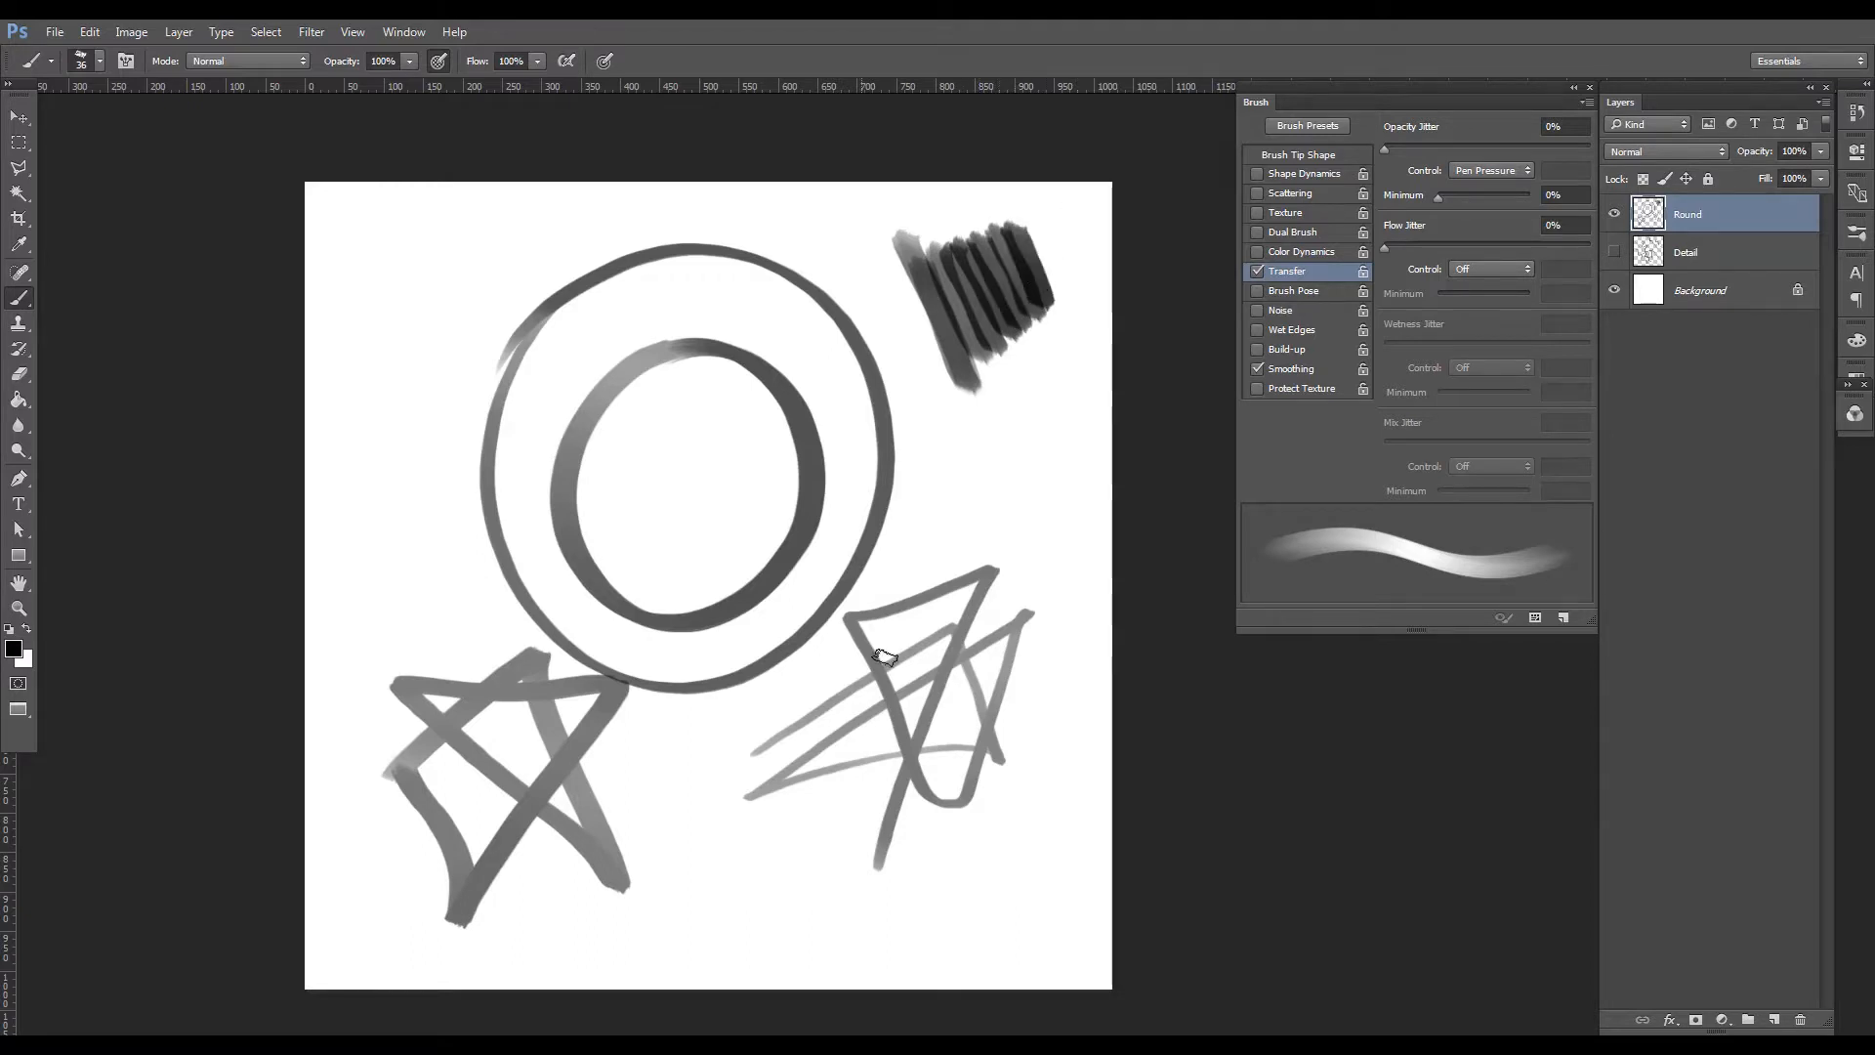
pyautogui.moveTo(915, 509)
pyautogui.mouseDown()
pyautogui.moveTo(967, 452)
pyautogui.moveTo(971, 468)
pyautogui.moveTo(1027, 431)
pyautogui.mouseUp()
pyautogui.moveTo(962, 536)
pyautogui.mouseDown()
pyautogui.moveTo(1053, 442)
pyautogui.moveTo(1024, 507)
pyautogui.moveTo(1074, 455)
pyautogui.mouseUp()
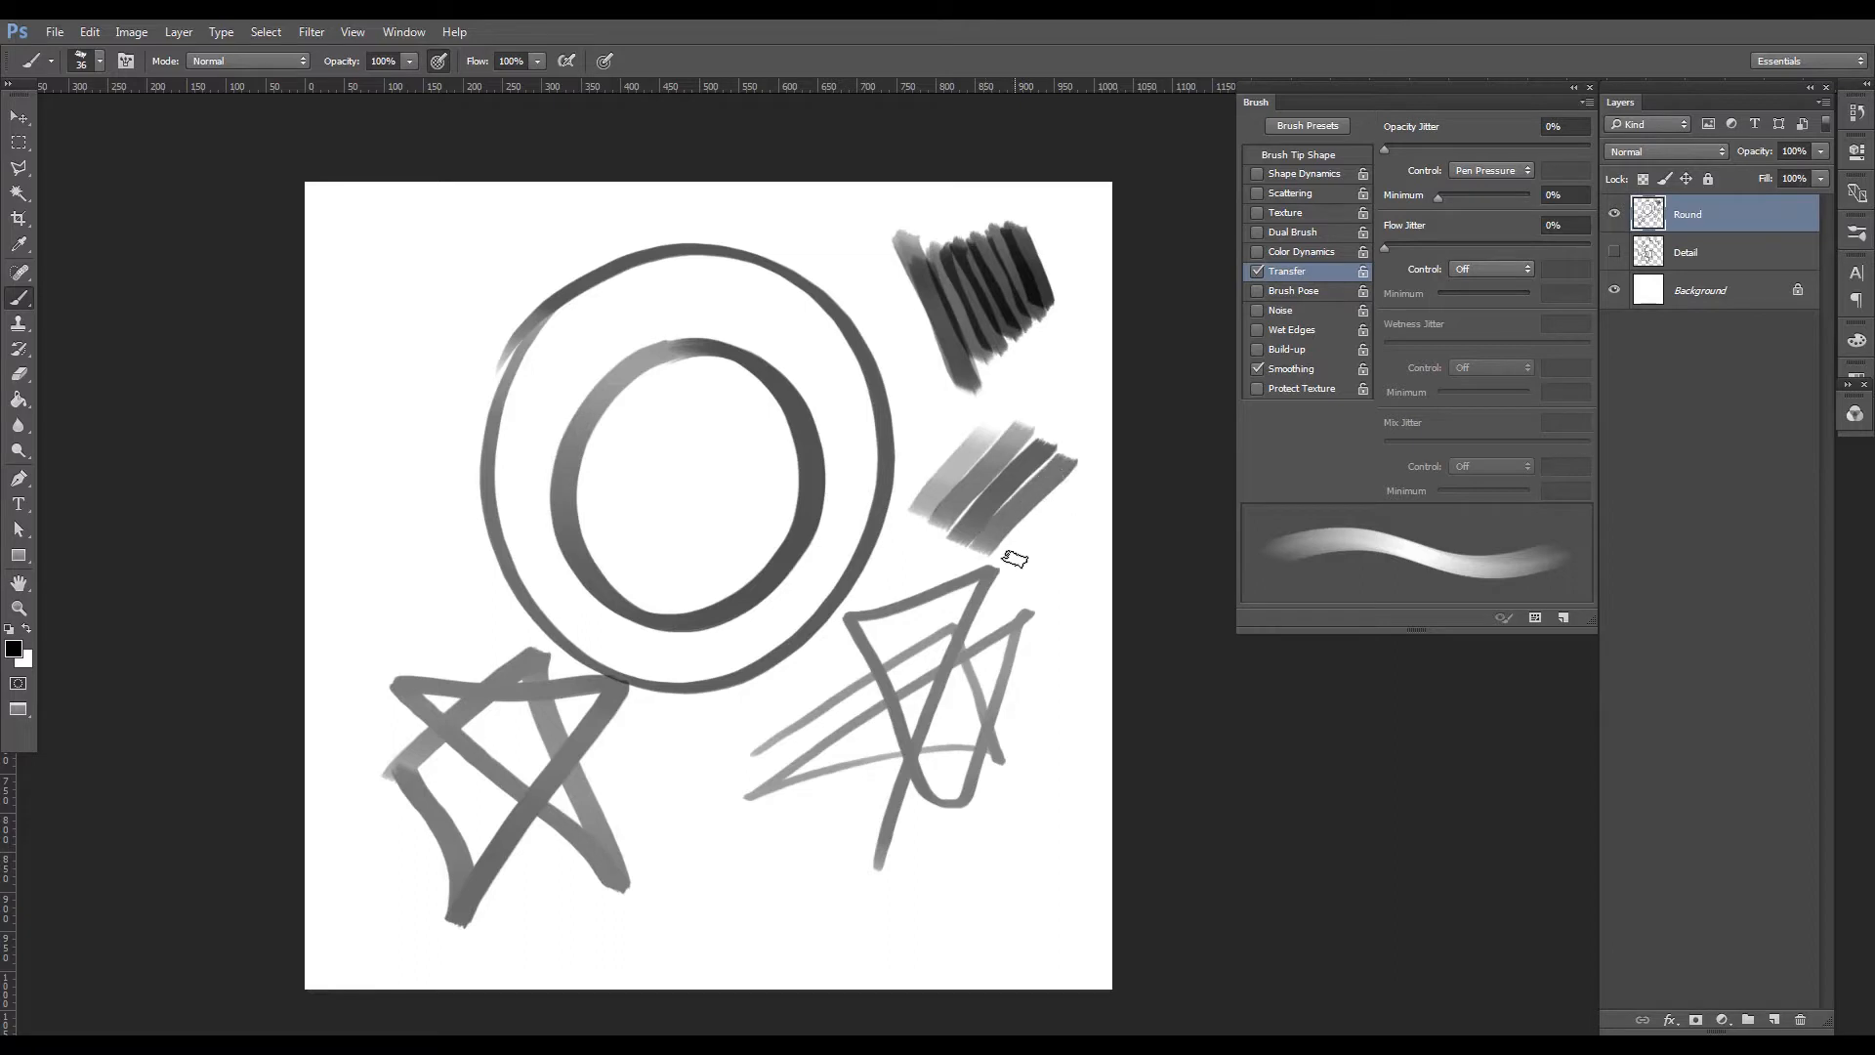
pyautogui.moveTo(1004, 564)
pyautogui.mouseDown()
pyautogui.moveTo(1081, 485)
pyautogui.moveTo(1101, 518)
pyautogui.mouseUp()
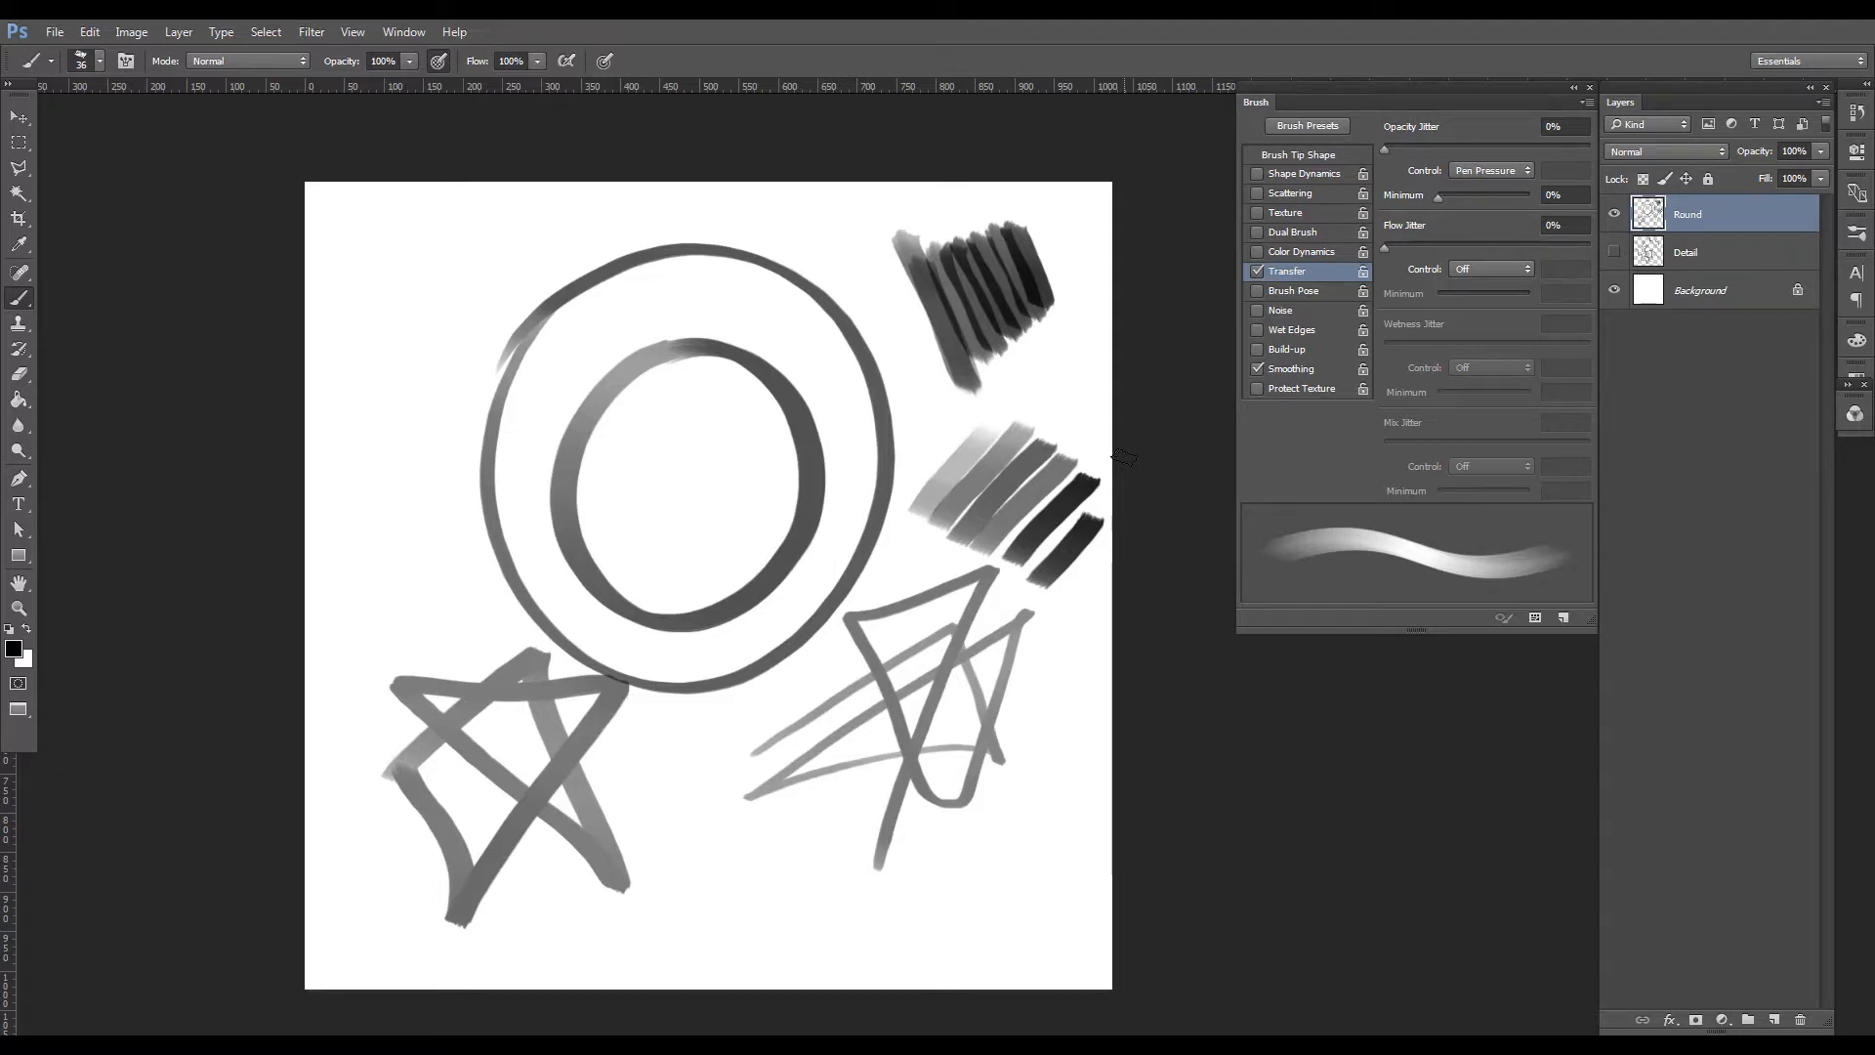
# Choose the 46 px spatter brush with size pressure on and build-up off, and paint a zigzag in the canvas's upper-left corner.
pyautogui.click(614, 65)
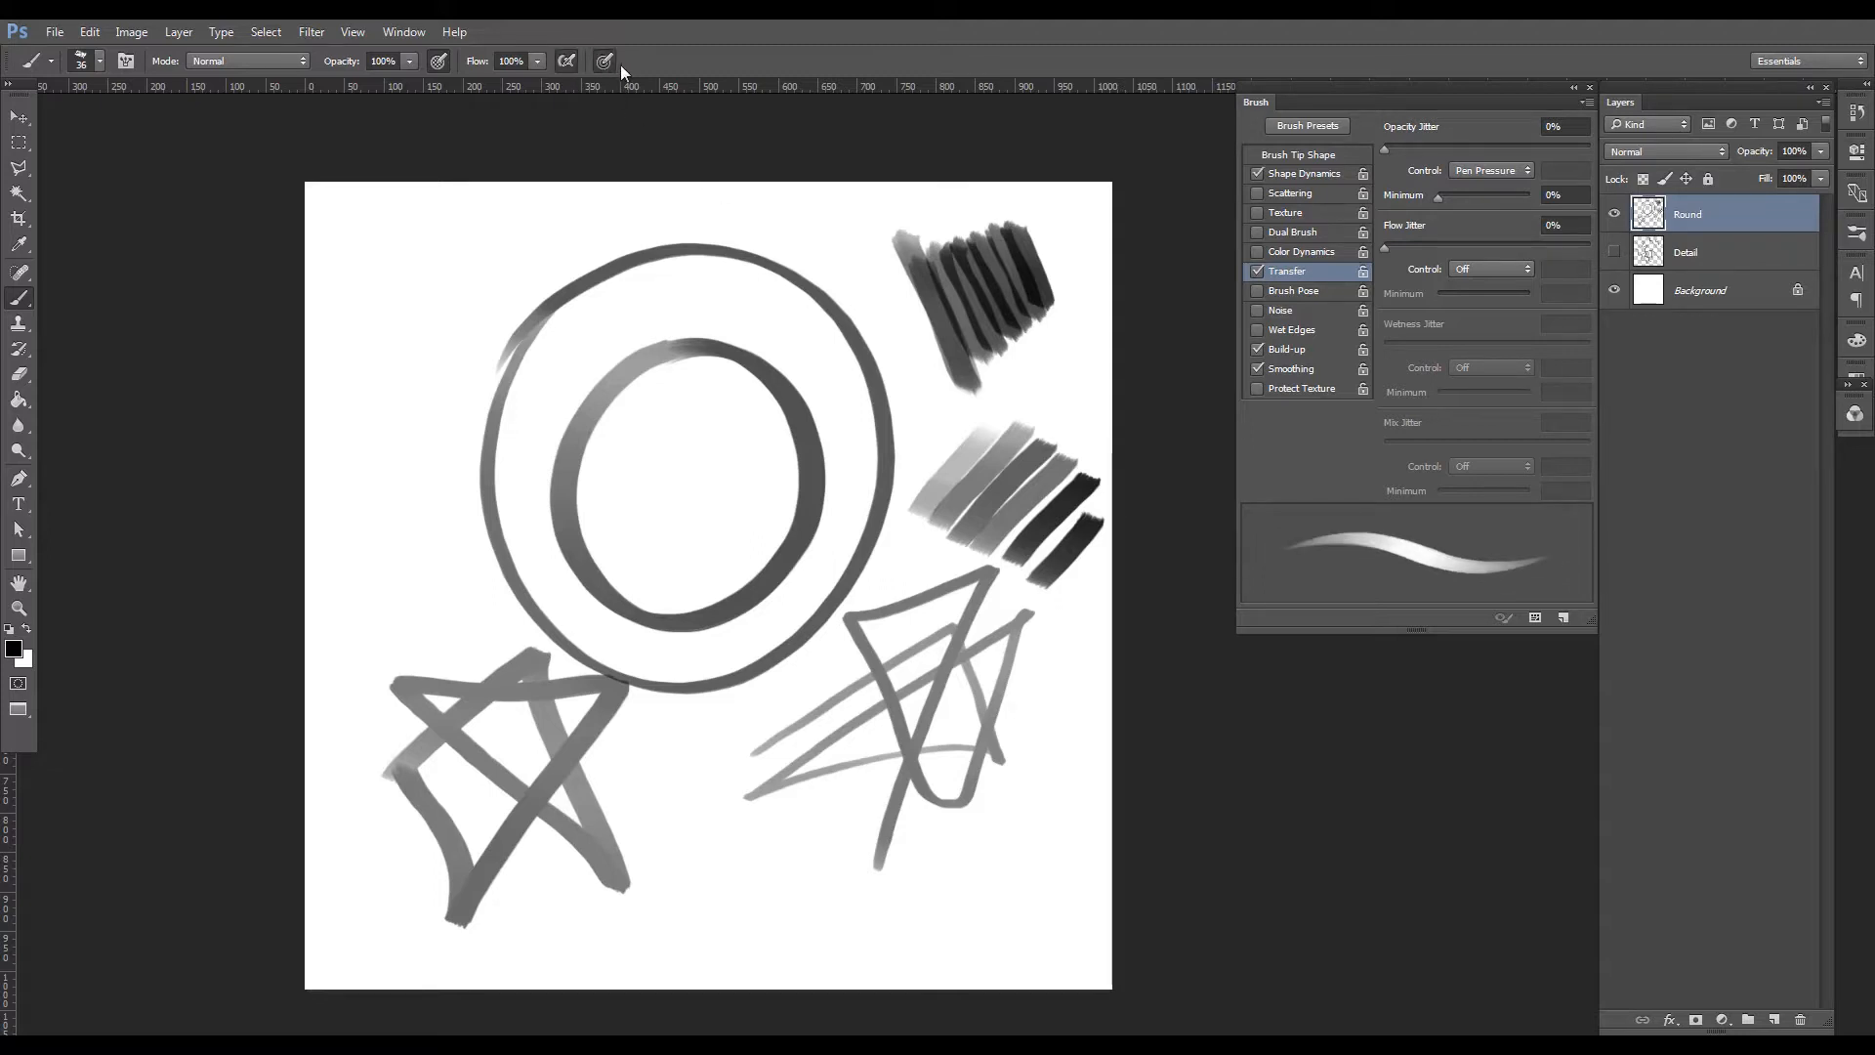
pyautogui.click(91, 61)
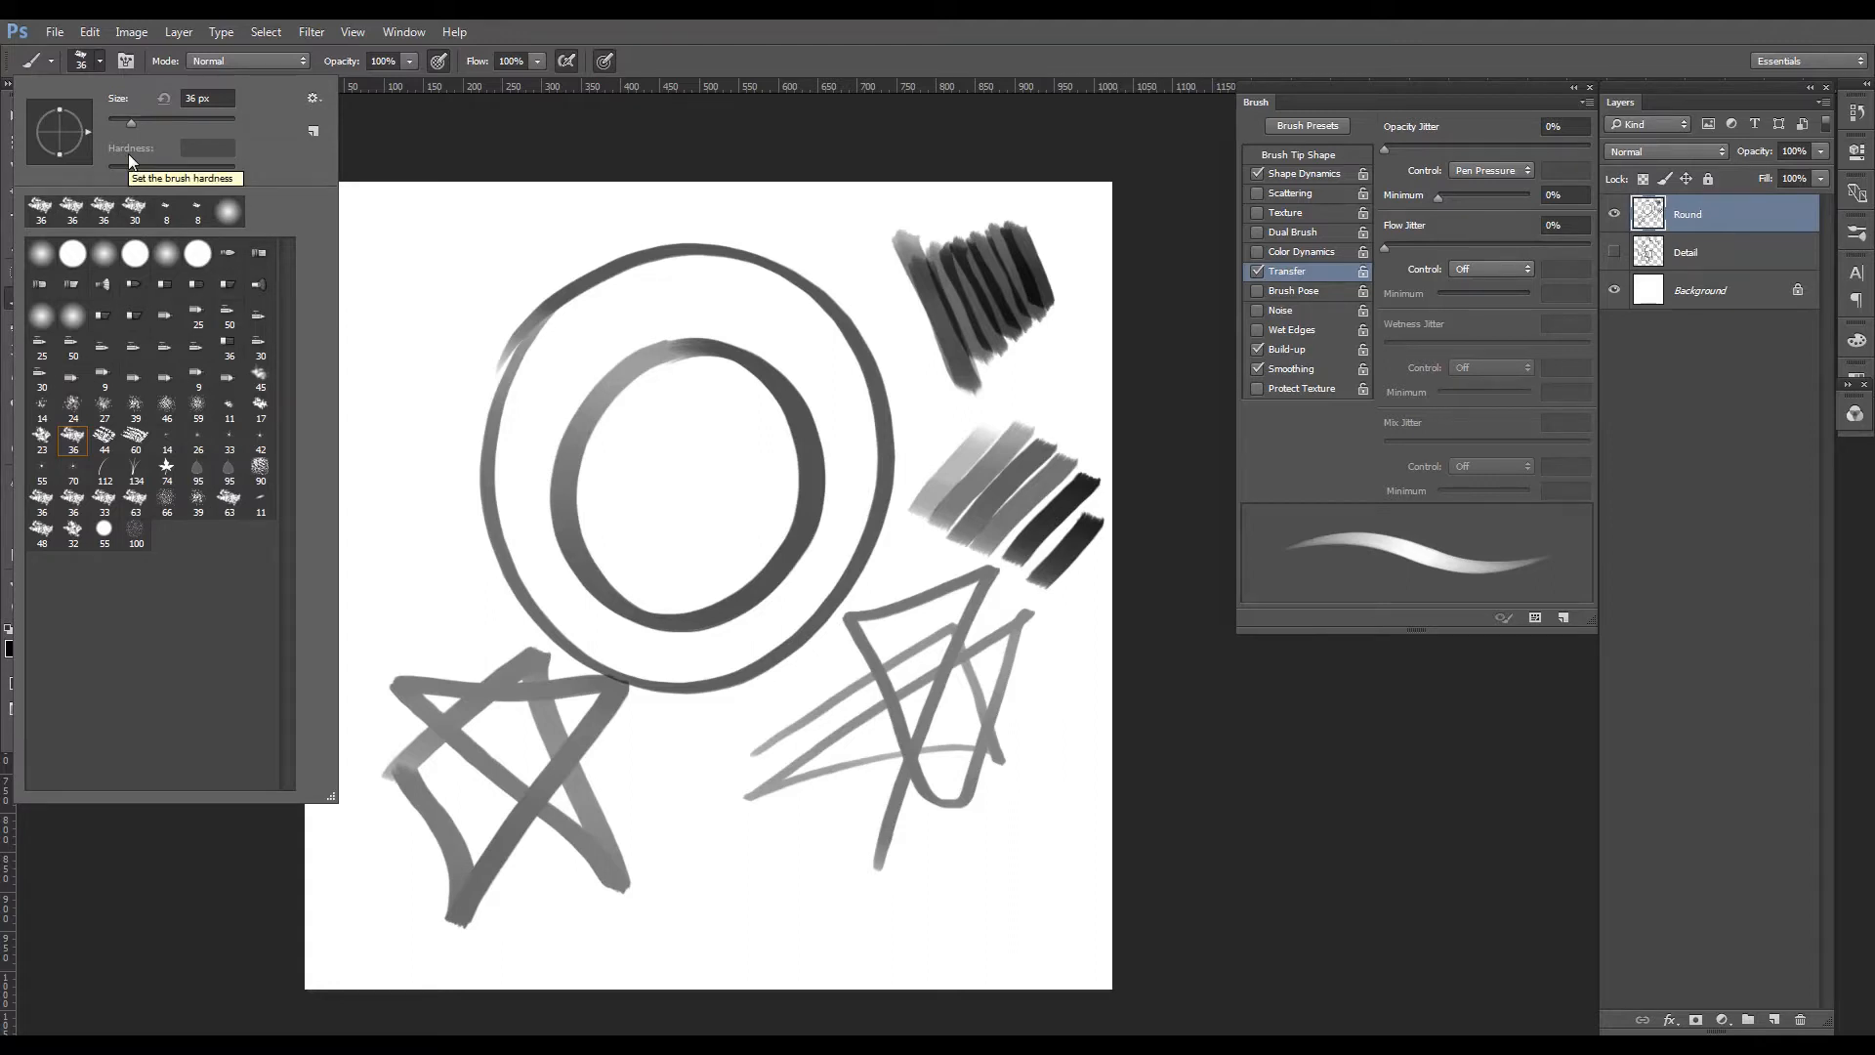
pyautogui.press(']')
pyautogui.moveTo(388, 284); pyautogui.dragTo(451, 396)
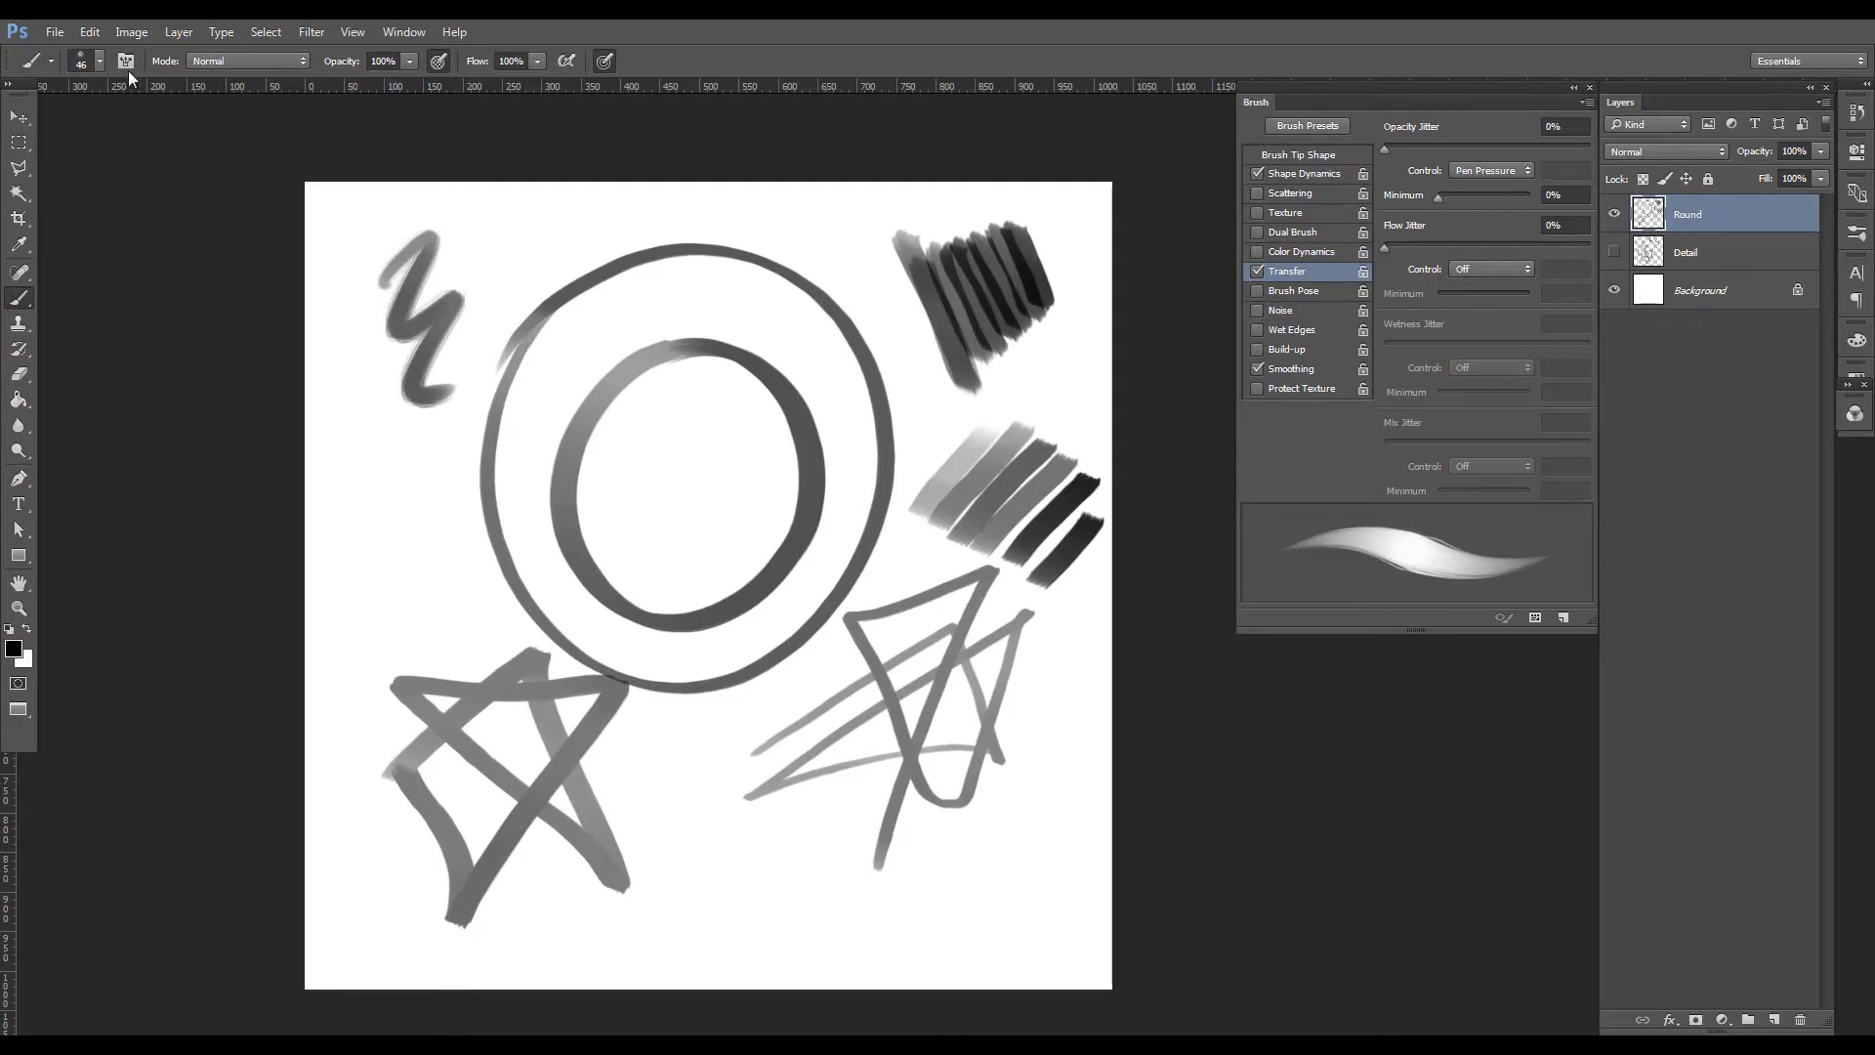
# Switch to a hard round brush at 46 px and paint a zigzag stroke left of the circles.
pyautogui.click(98, 61)
pyautogui.click(102, 256)
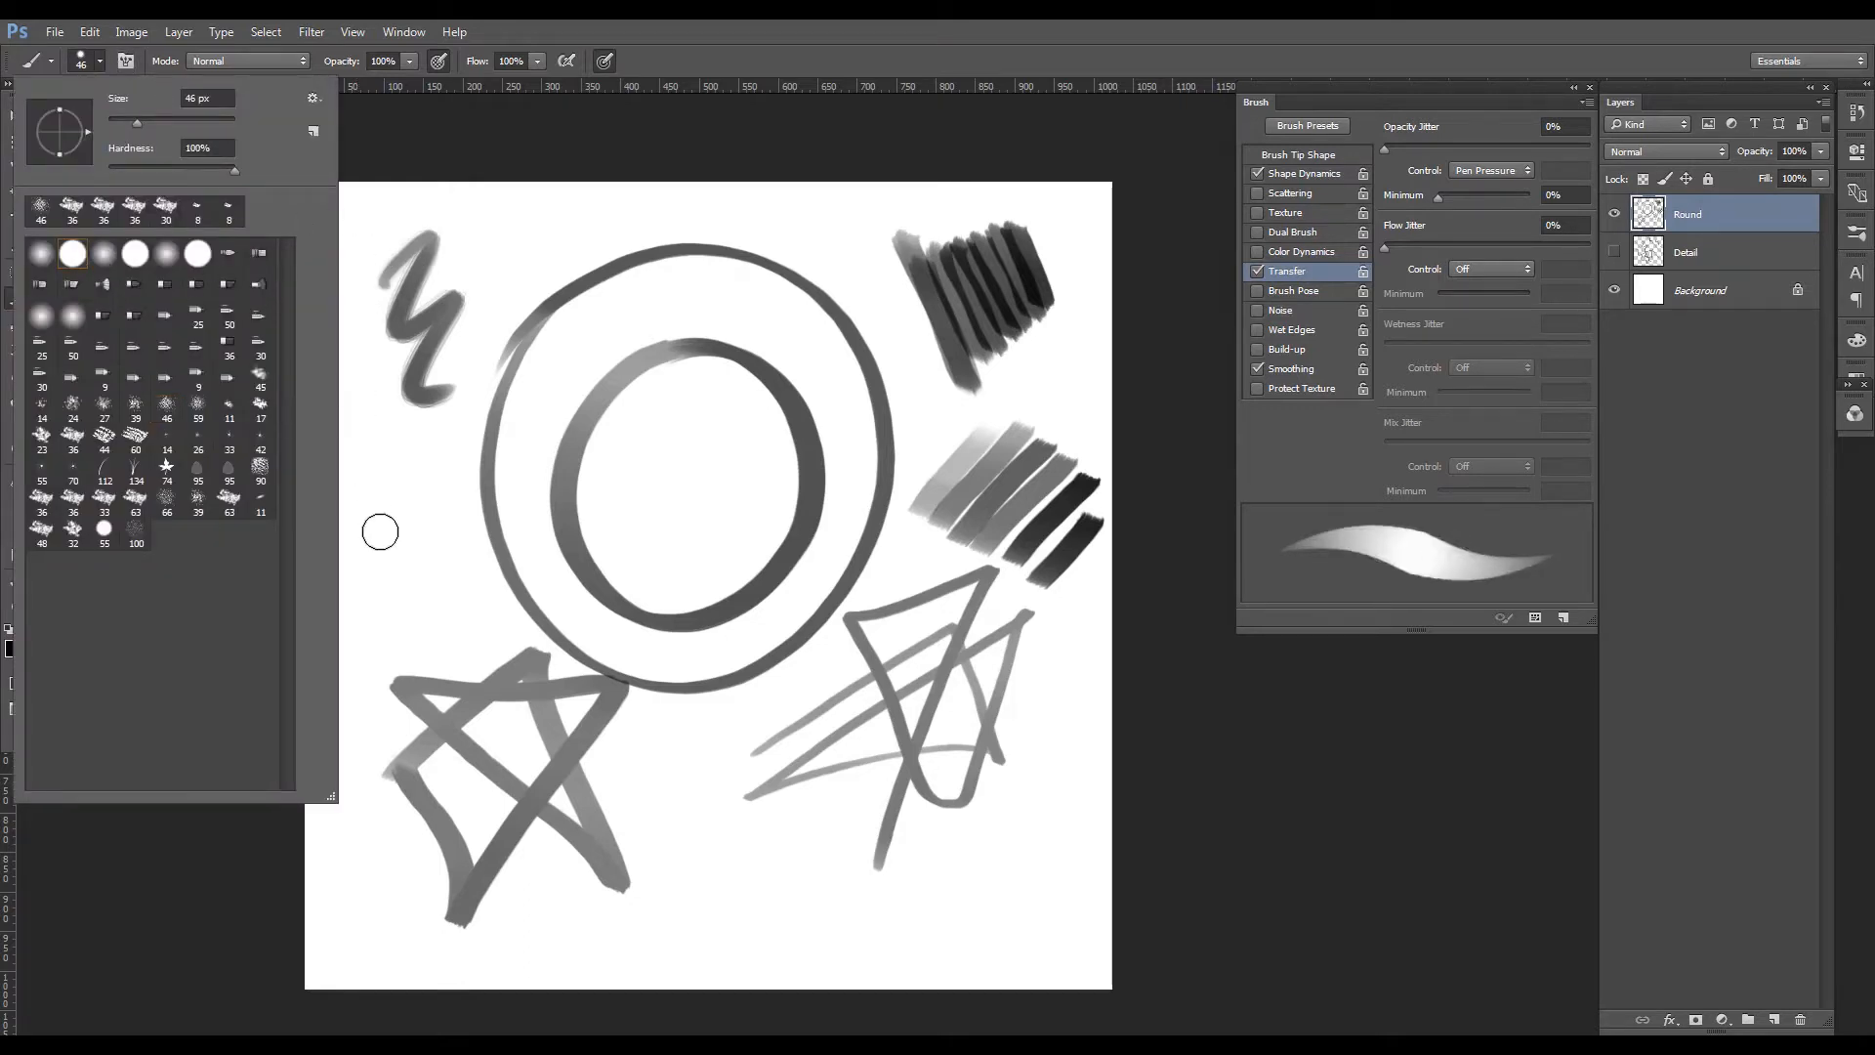
pyautogui.moveTo(379, 591)
pyautogui.mouseDown()
pyautogui.moveTo(423, 548)
pyautogui.moveTo(459, 630)
pyautogui.mouseUp()
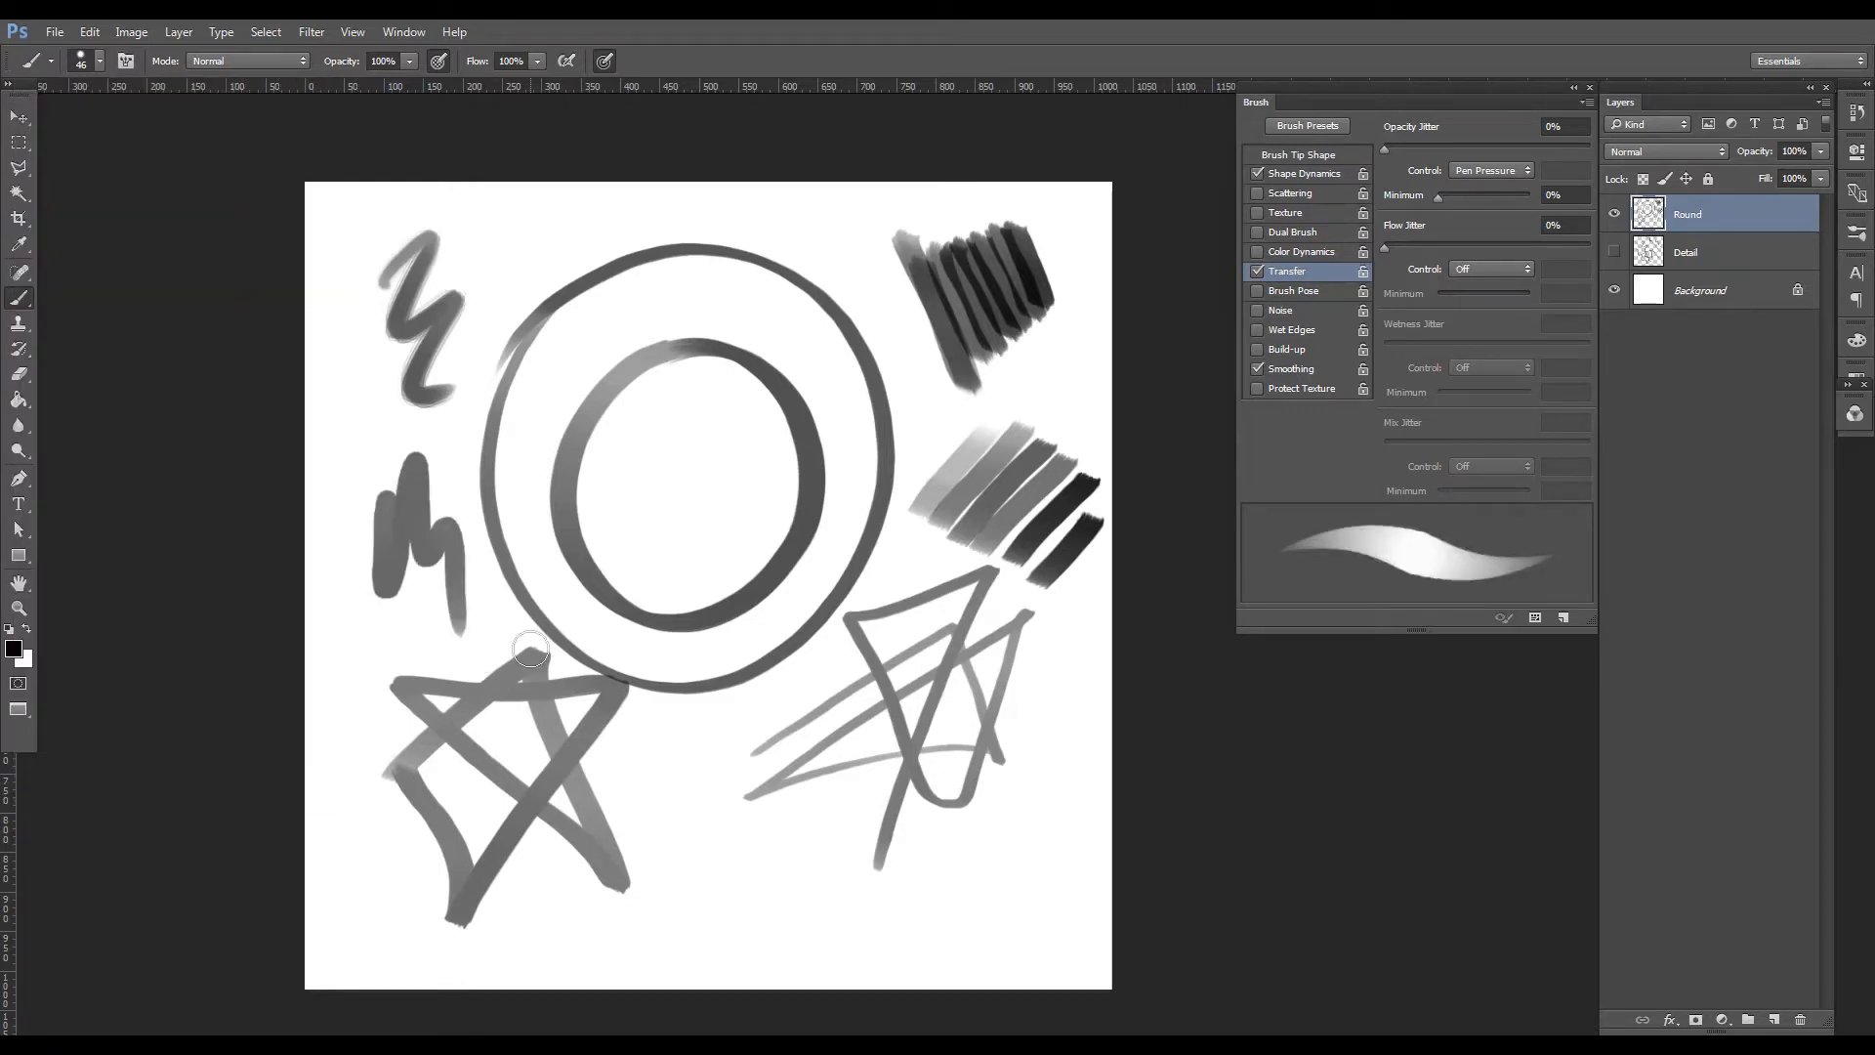
# Turn off size pressure and paint wide squiggles at the canvas's left edge and across the top of the large circle.
pyautogui.click(605, 60)
pyautogui.moveTo(343, 611); pyautogui.dragTo(425, 669)
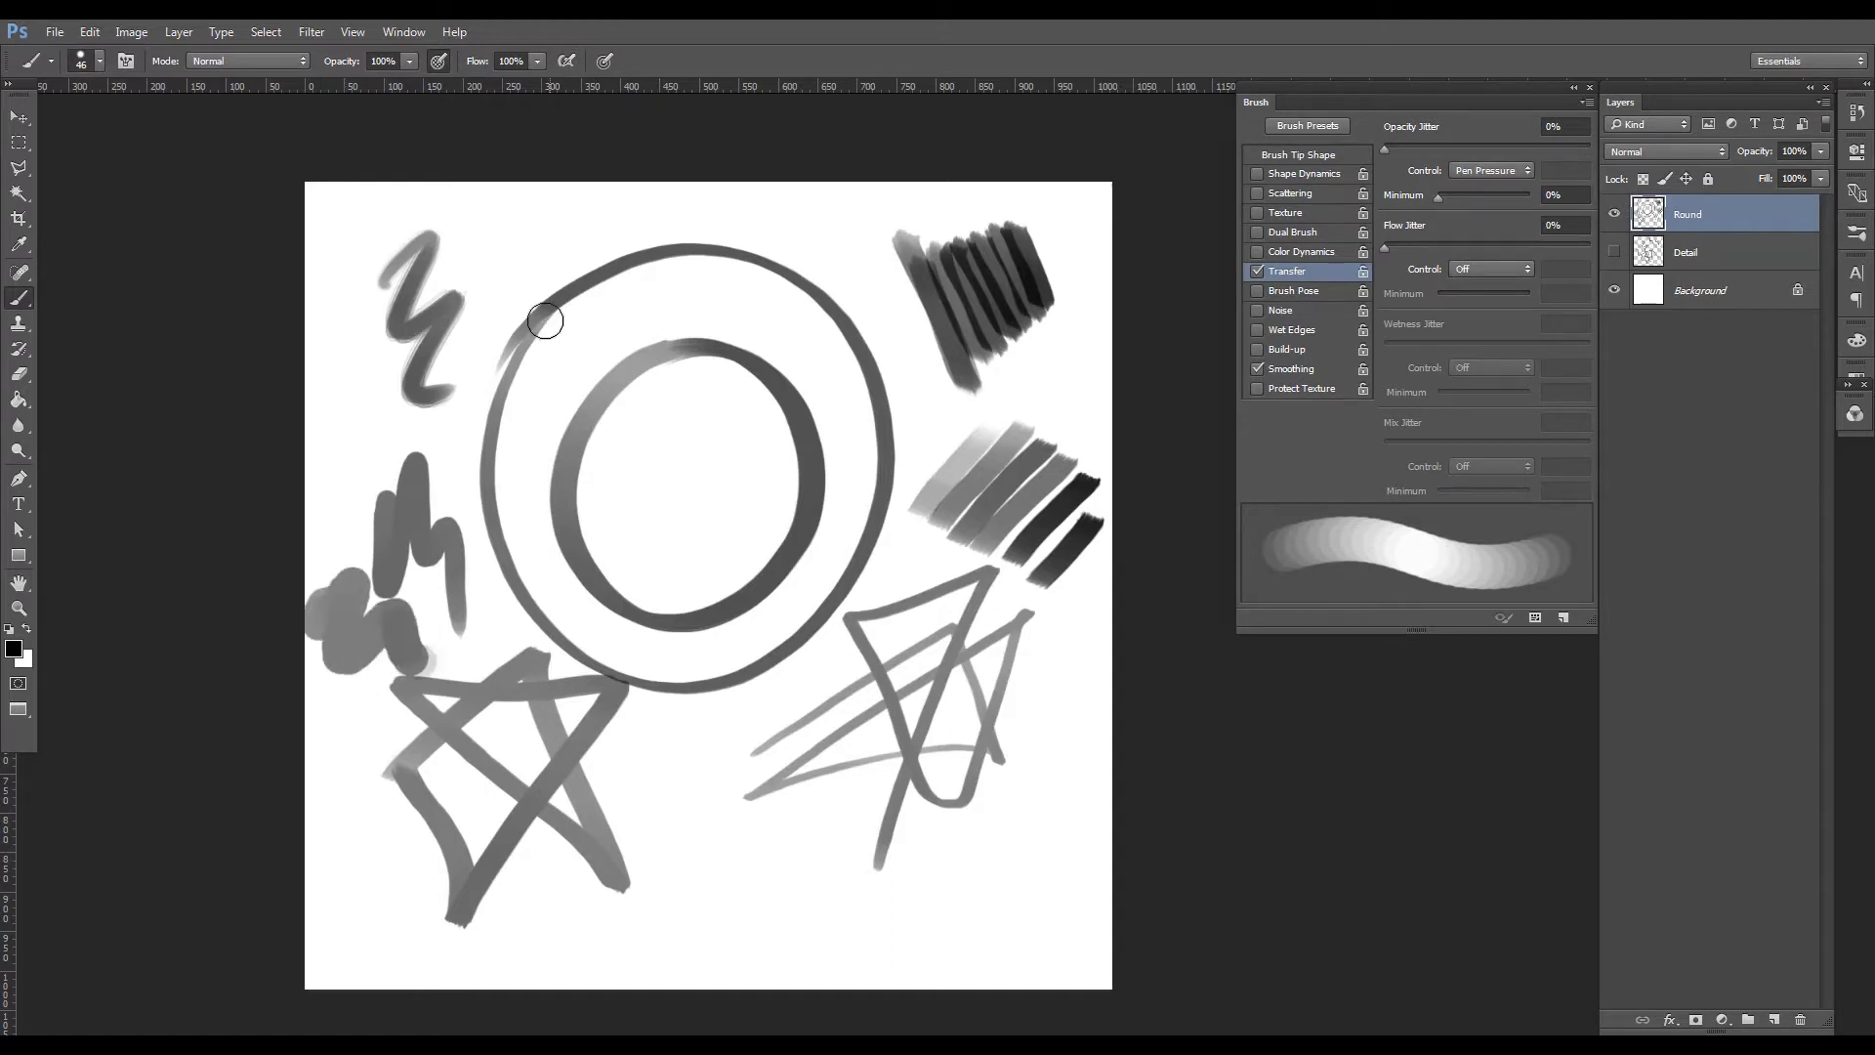
pyautogui.moveTo(500, 239)
pyautogui.mouseDown()
pyautogui.moveTo(510, 276)
pyautogui.moveTo(625, 312)
pyautogui.moveTo(669, 277)
pyautogui.moveTo(719, 305)
pyautogui.moveTo(879, 275)
pyautogui.moveTo(913, 391)
pyautogui.mouseUp()
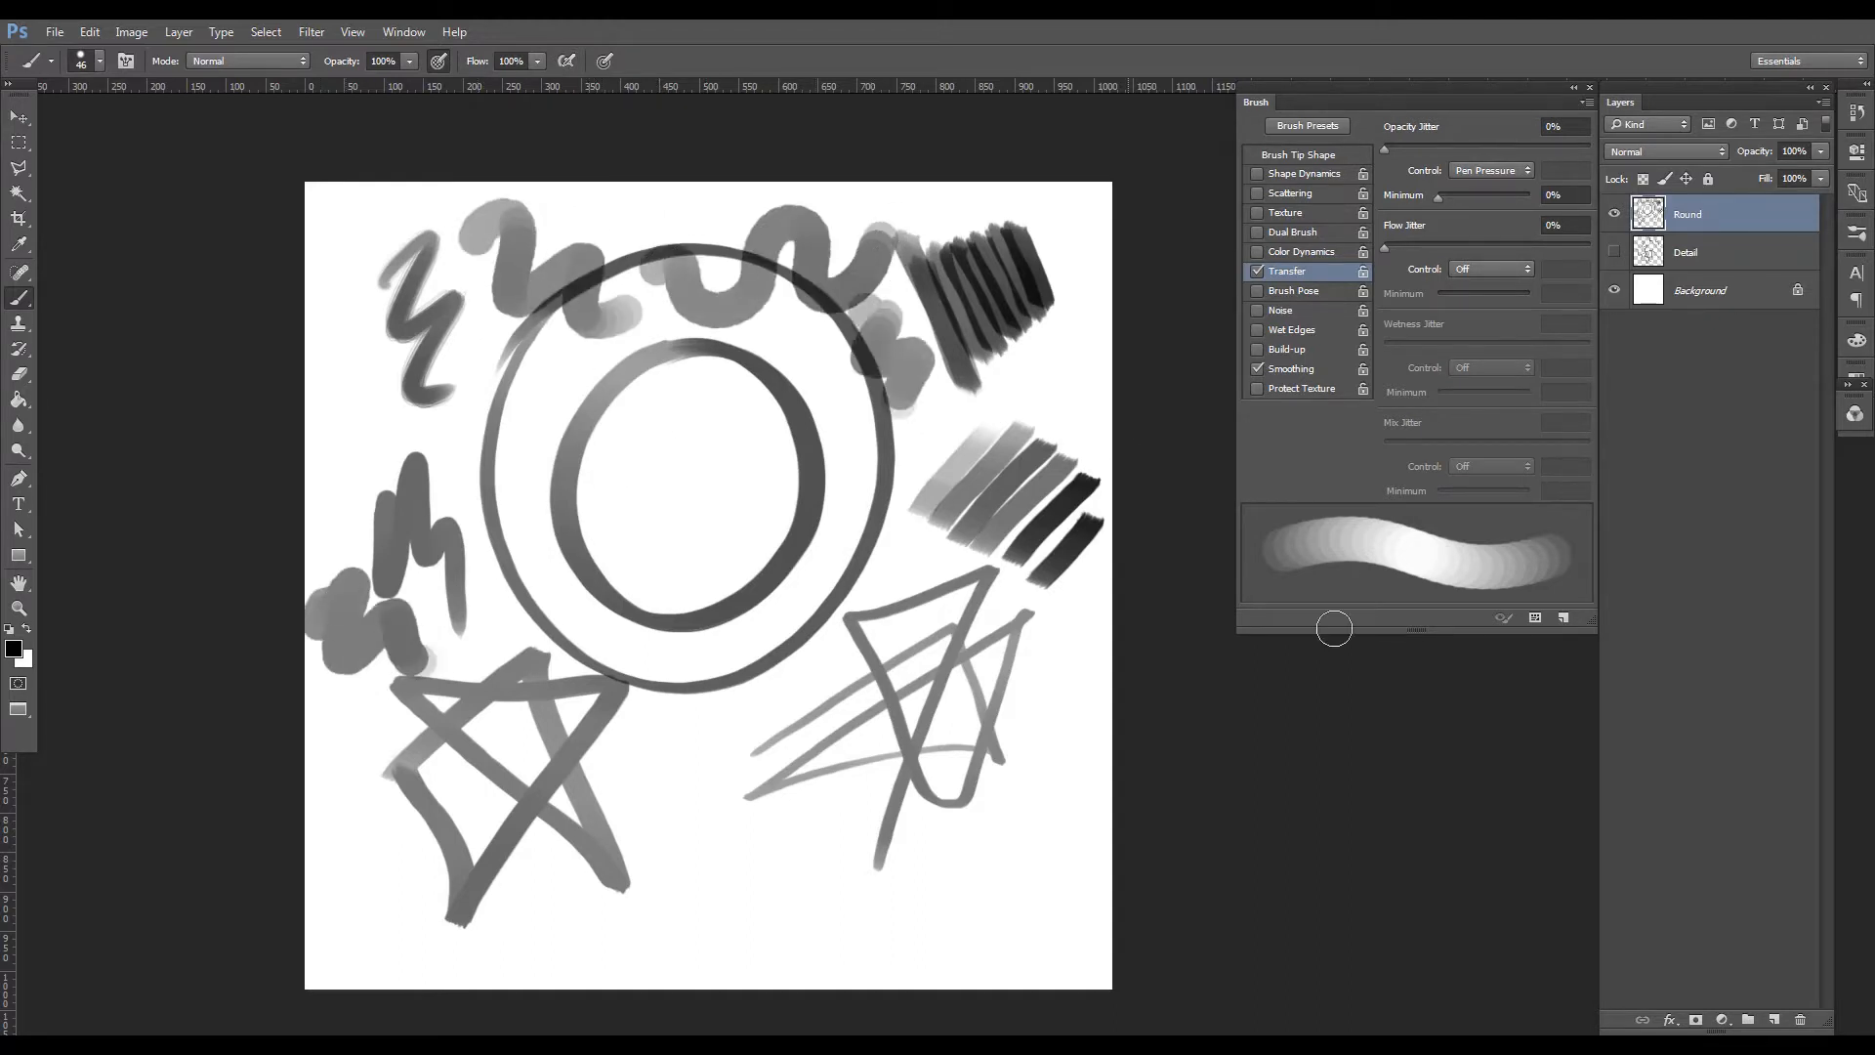
# Enable Shape Dynamics, set the brush tip spacing to 1%, and paint wide squiggles along the lower part of the canvas.
pyautogui.click(1328, 173)
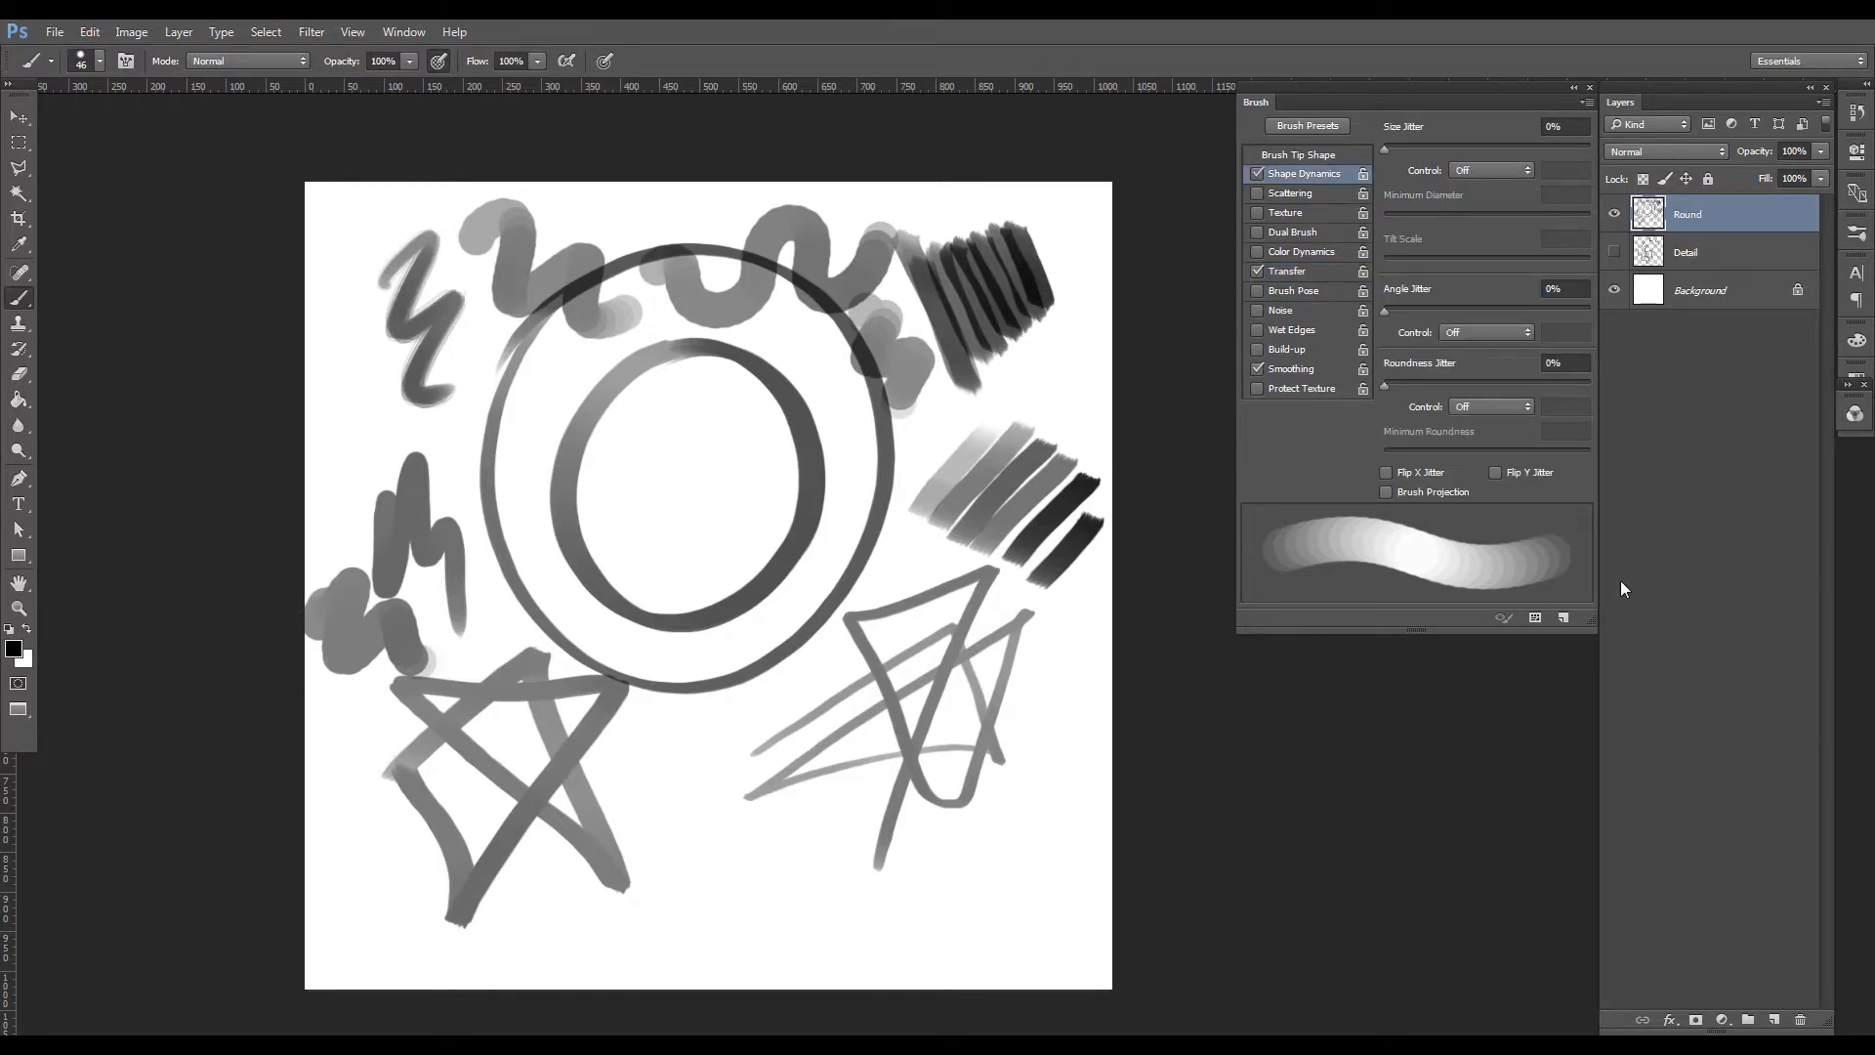
pyautogui.click(1325, 158)
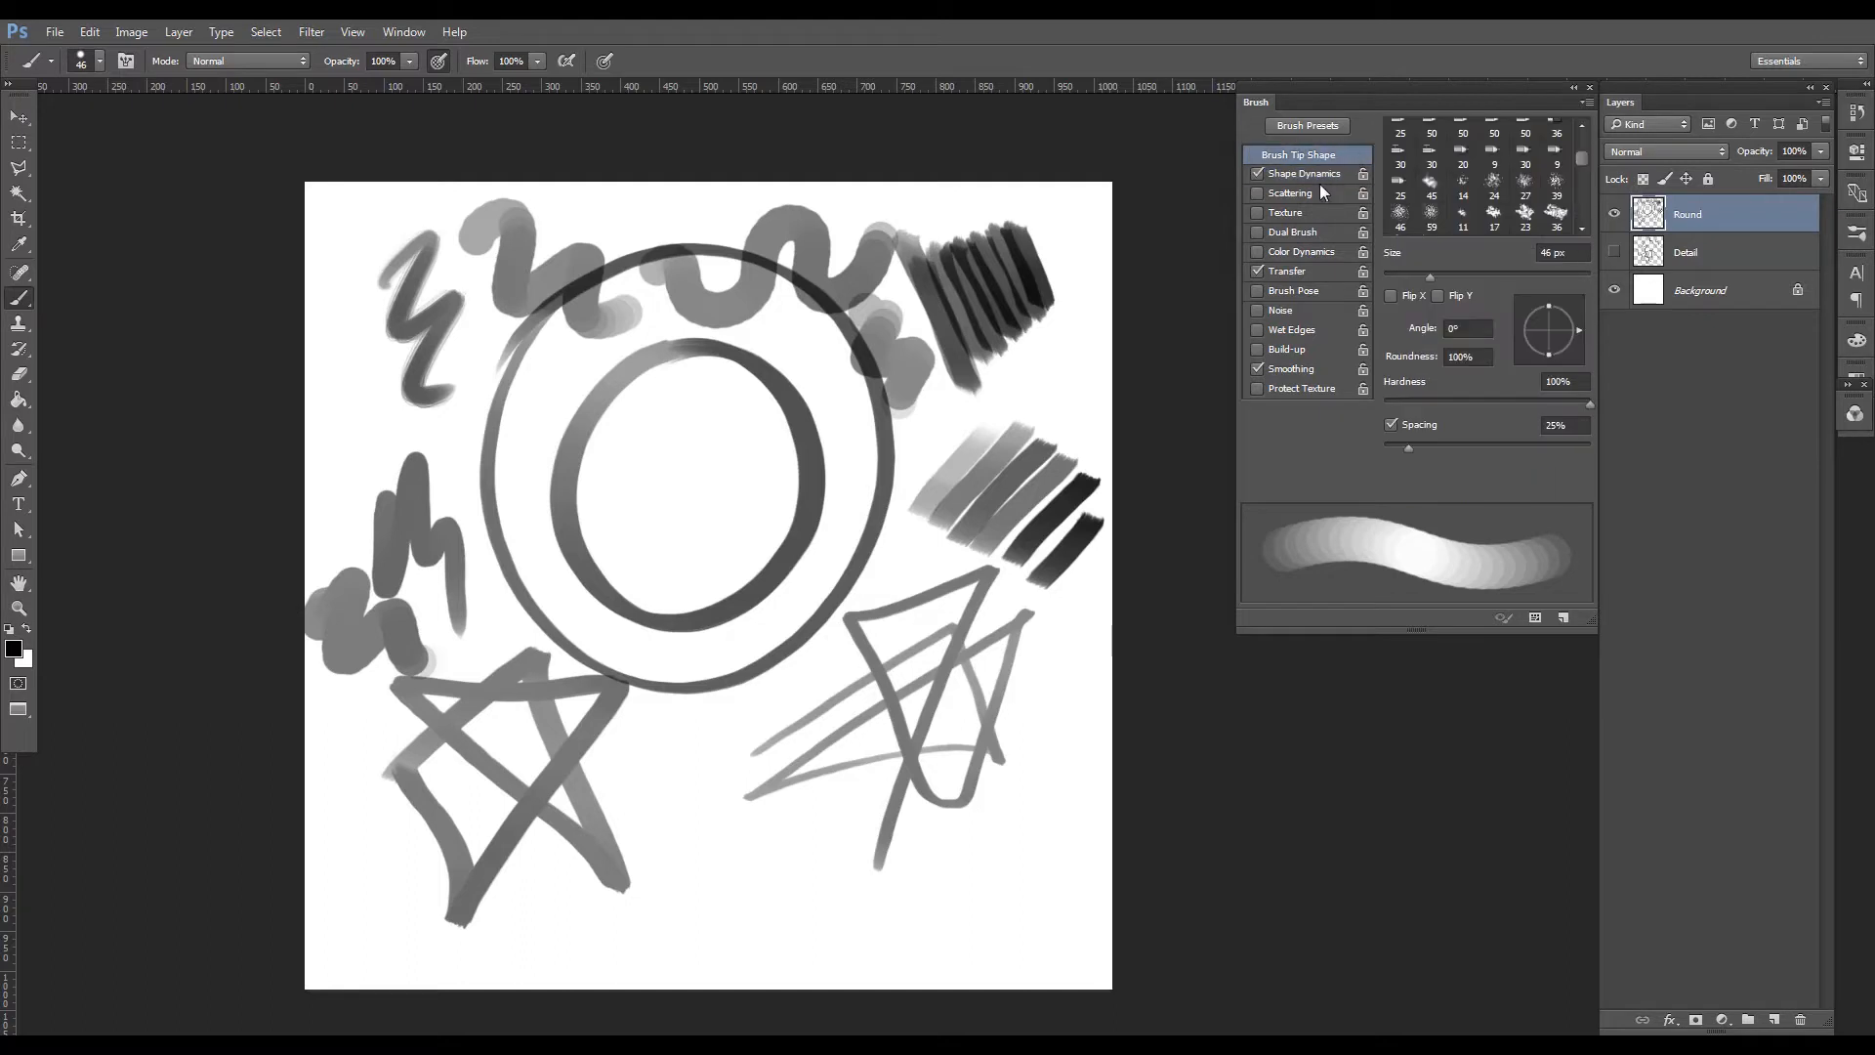
pyautogui.moveTo(1408, 449)
pyautogui.mouseDown()
pyautogui.moveTo(1503, 451)
pyautogui.moveTo(1373, 460)
pyautogui.mouseUp()
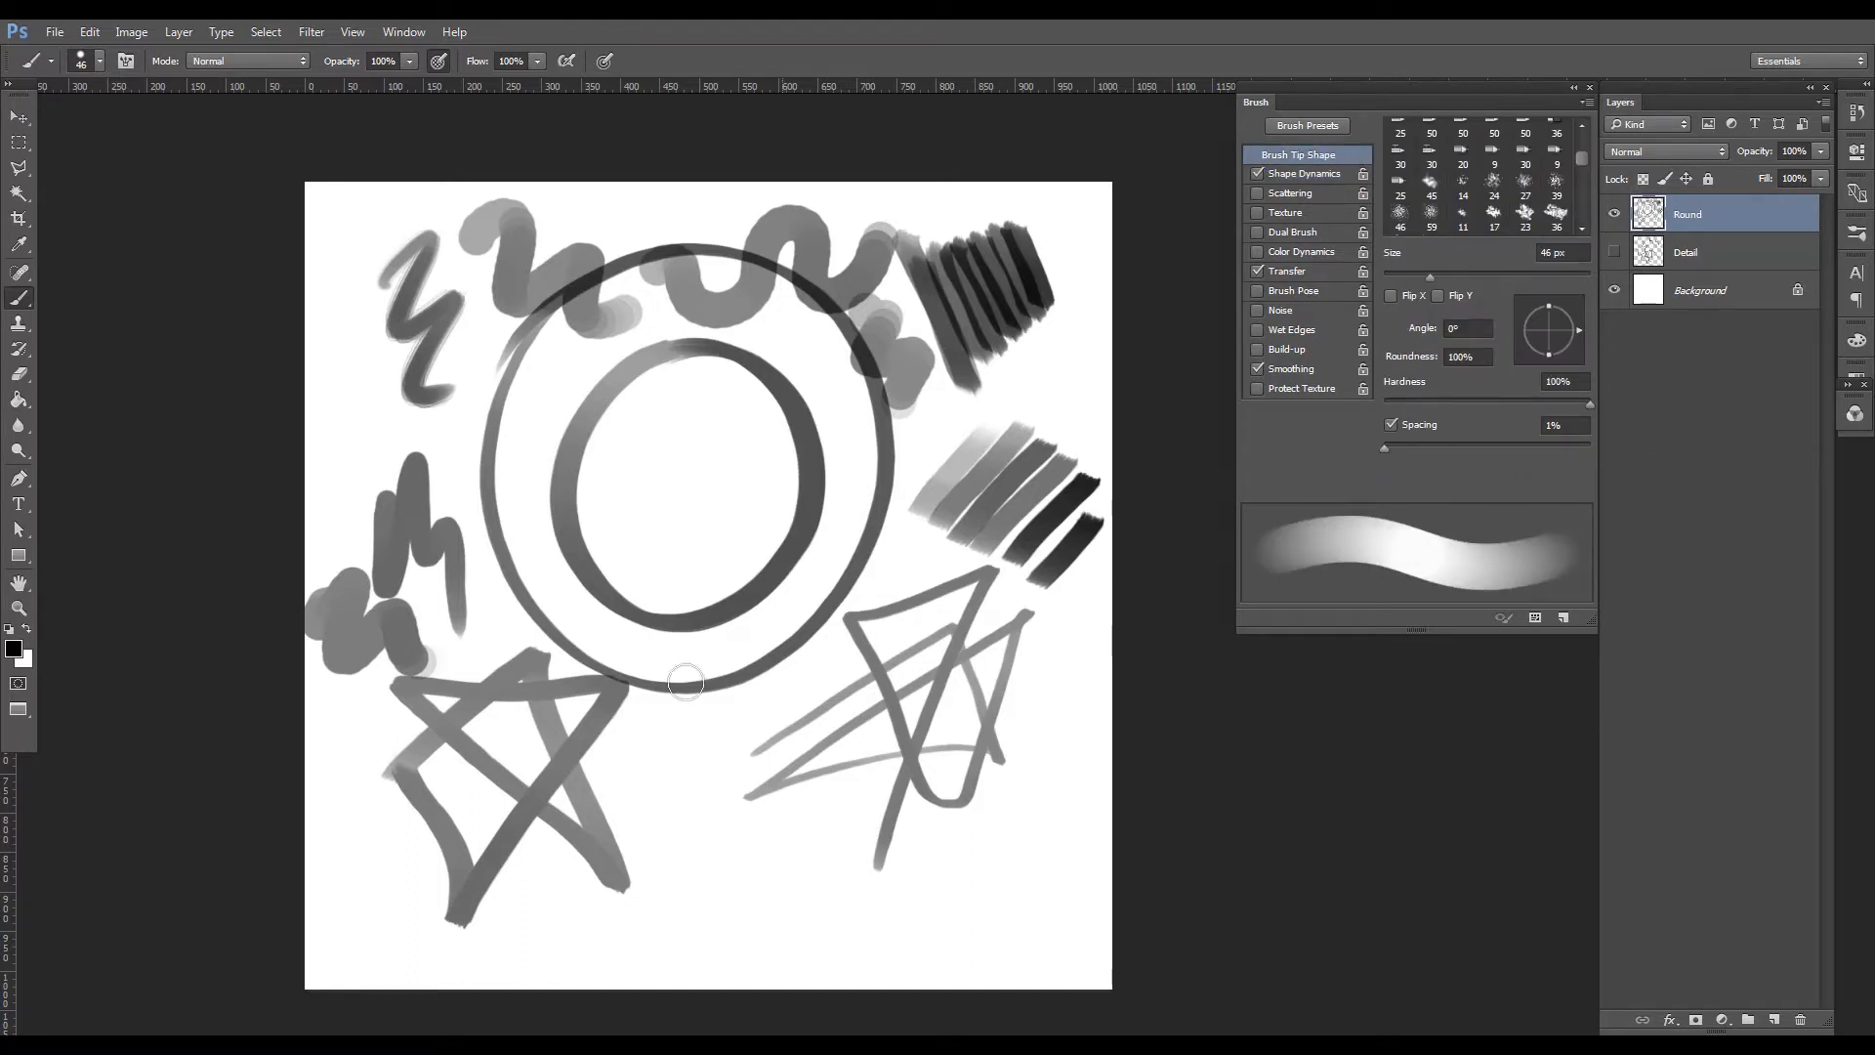
pyautogui.moveTo(649, 781)
pyautogui.mouseDown()
pyautogui.moveTo(665, 817)
pyautogui.moveTo(804, 892)
pyautogui.moveTo(878, 903)
pyautogui.moveTo(958, 853)
pyautogui.moveTo(1011, 923)
pyautogui.mouseUp()
pyautogui.moveTo(1031, 757); pyautogui.dragTo(1062, 850)
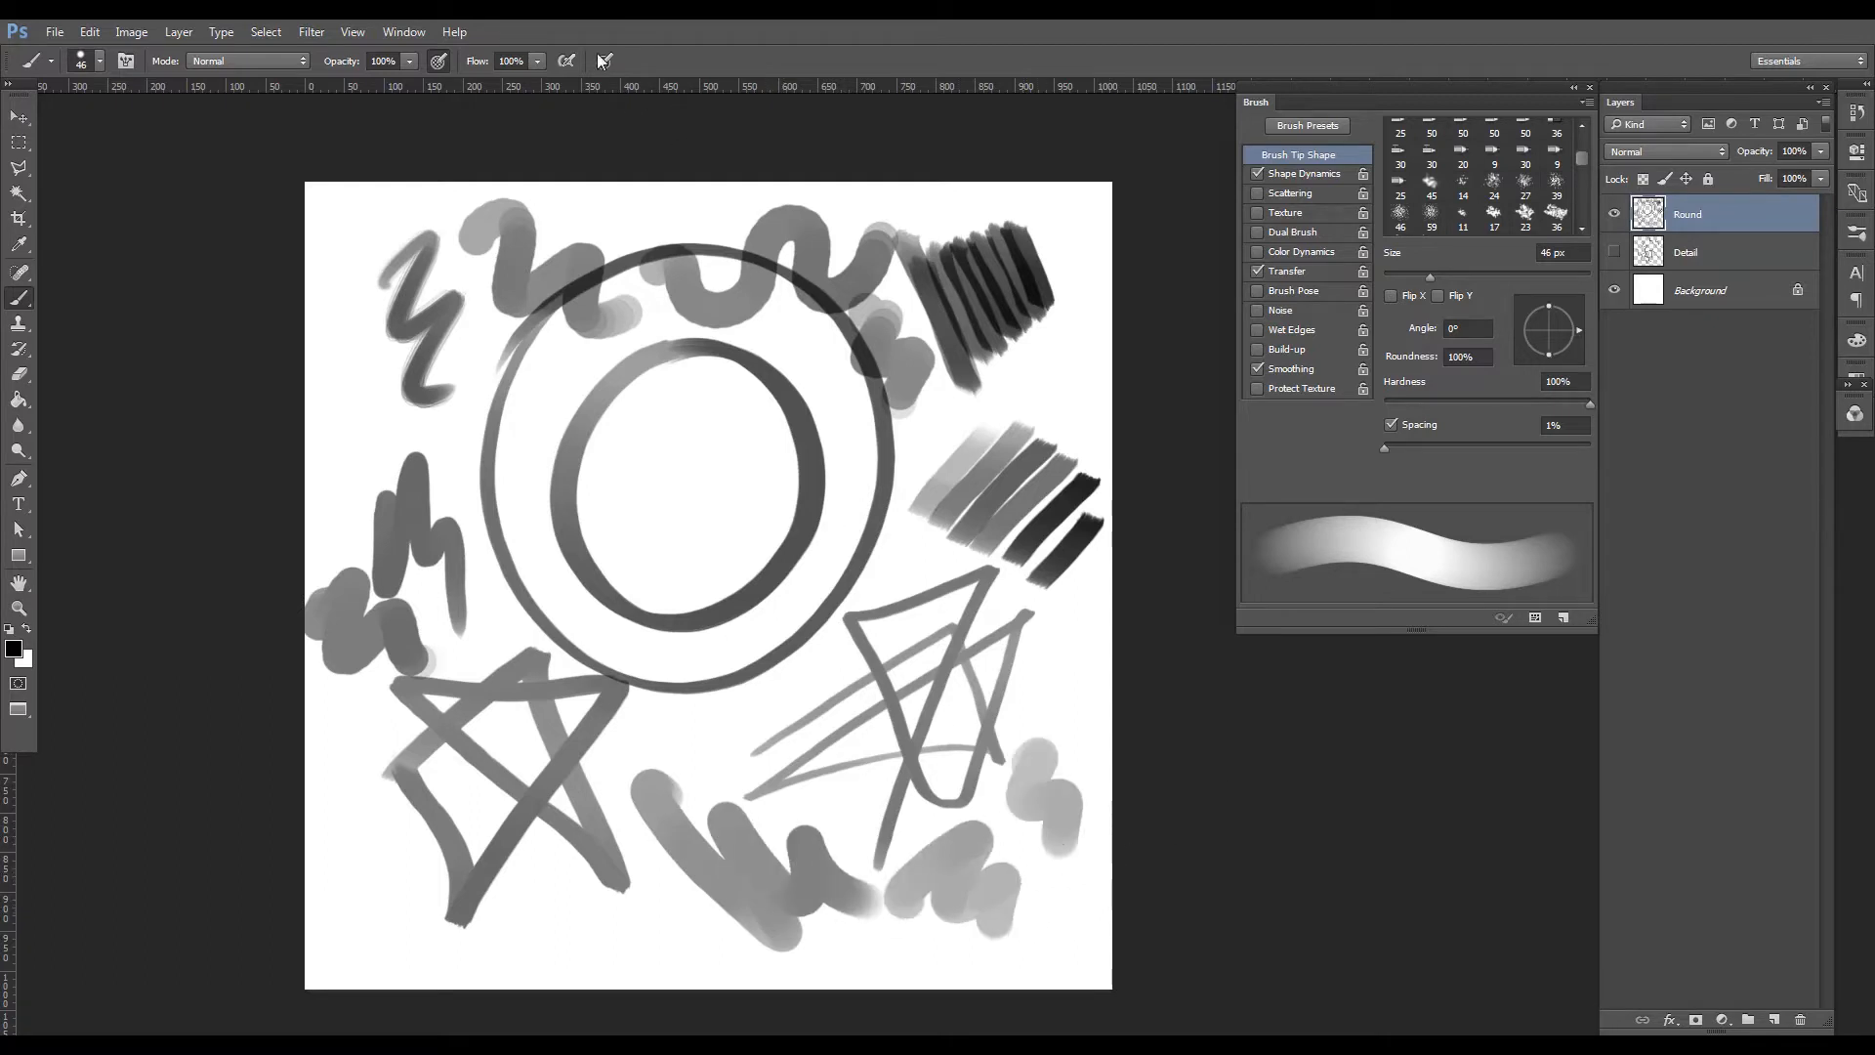
# Turn on build-up and size pressure and paint thin squiggles inside and across the two circles.
pyautogui.click(566, 61)
pyautogui.moveTo(613, 461); pyautogui.dragTo(699, 496)
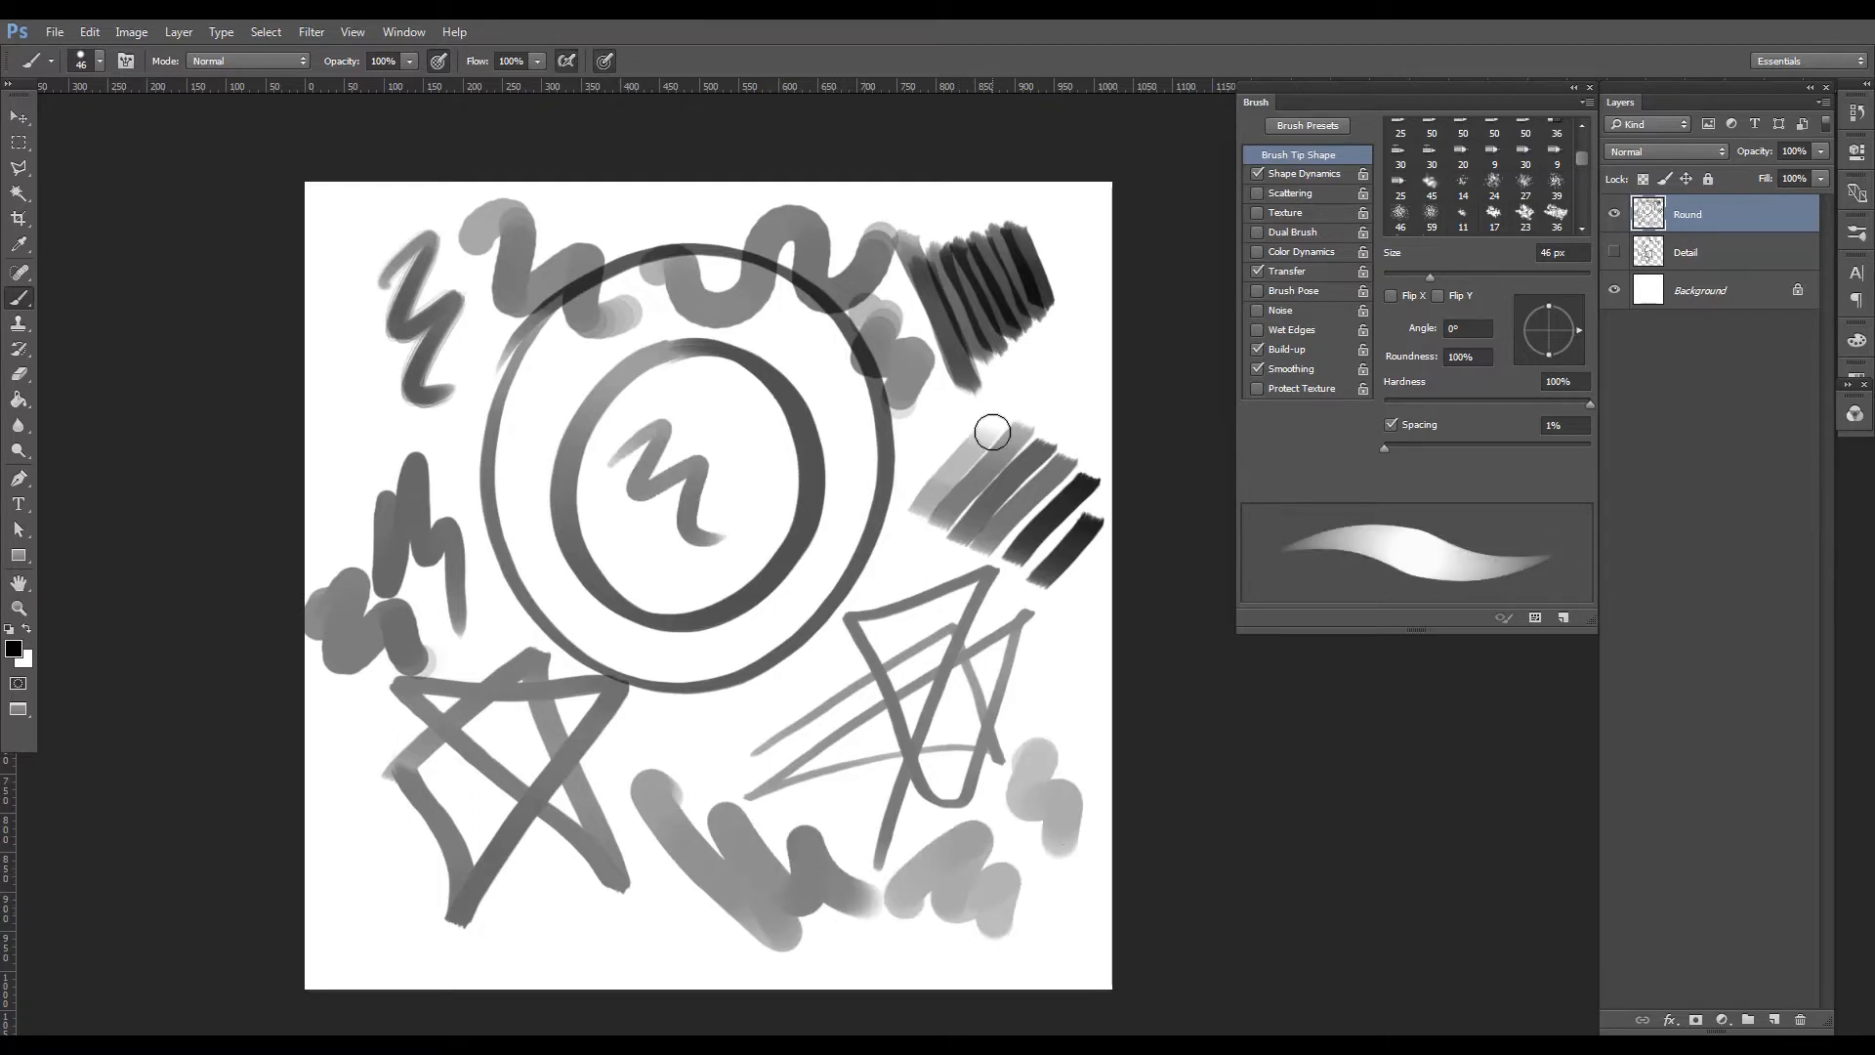
pyautogui.moveTo(685, 388); pyautogui.dragTo(786, 500)
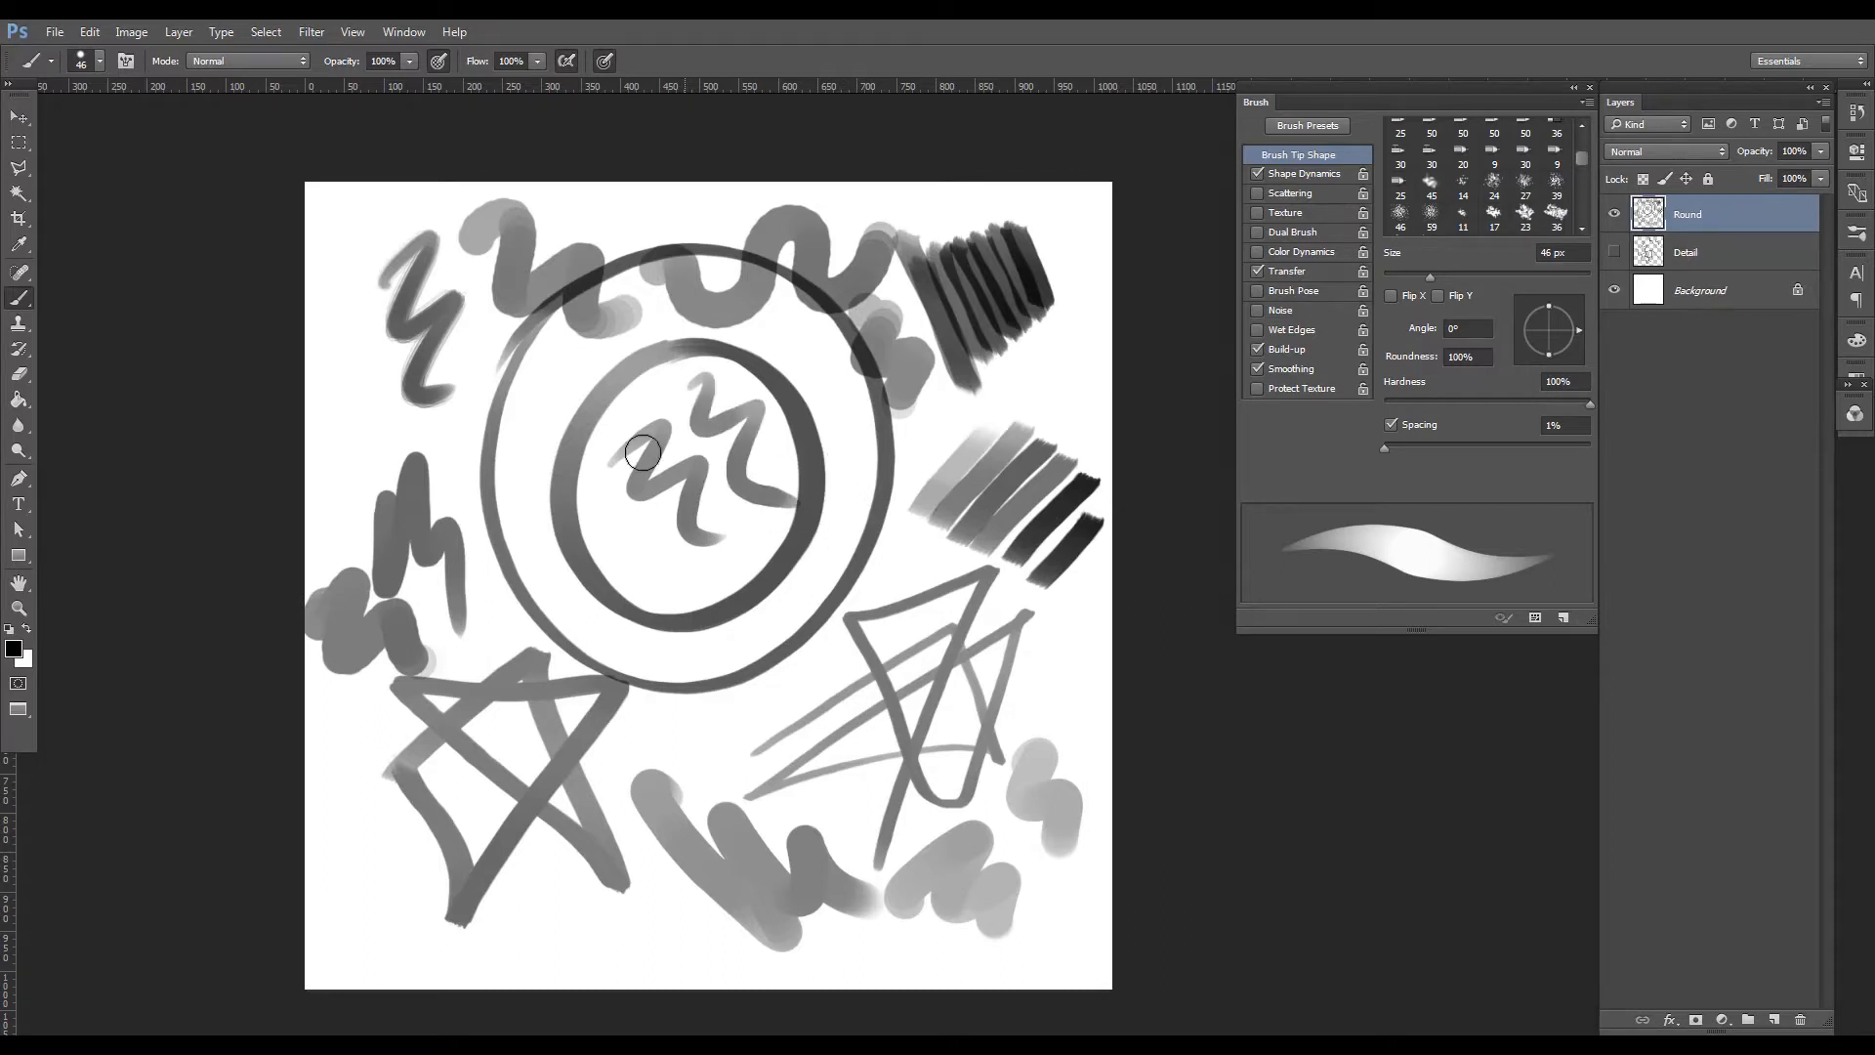
pyautogui.moveTo(503, 449)
pyautogui.mouseDown()
pyautogui.moveTo(814, 577)
pyautogui.moveTo(739, 699)
pyautogui.mouseUp()
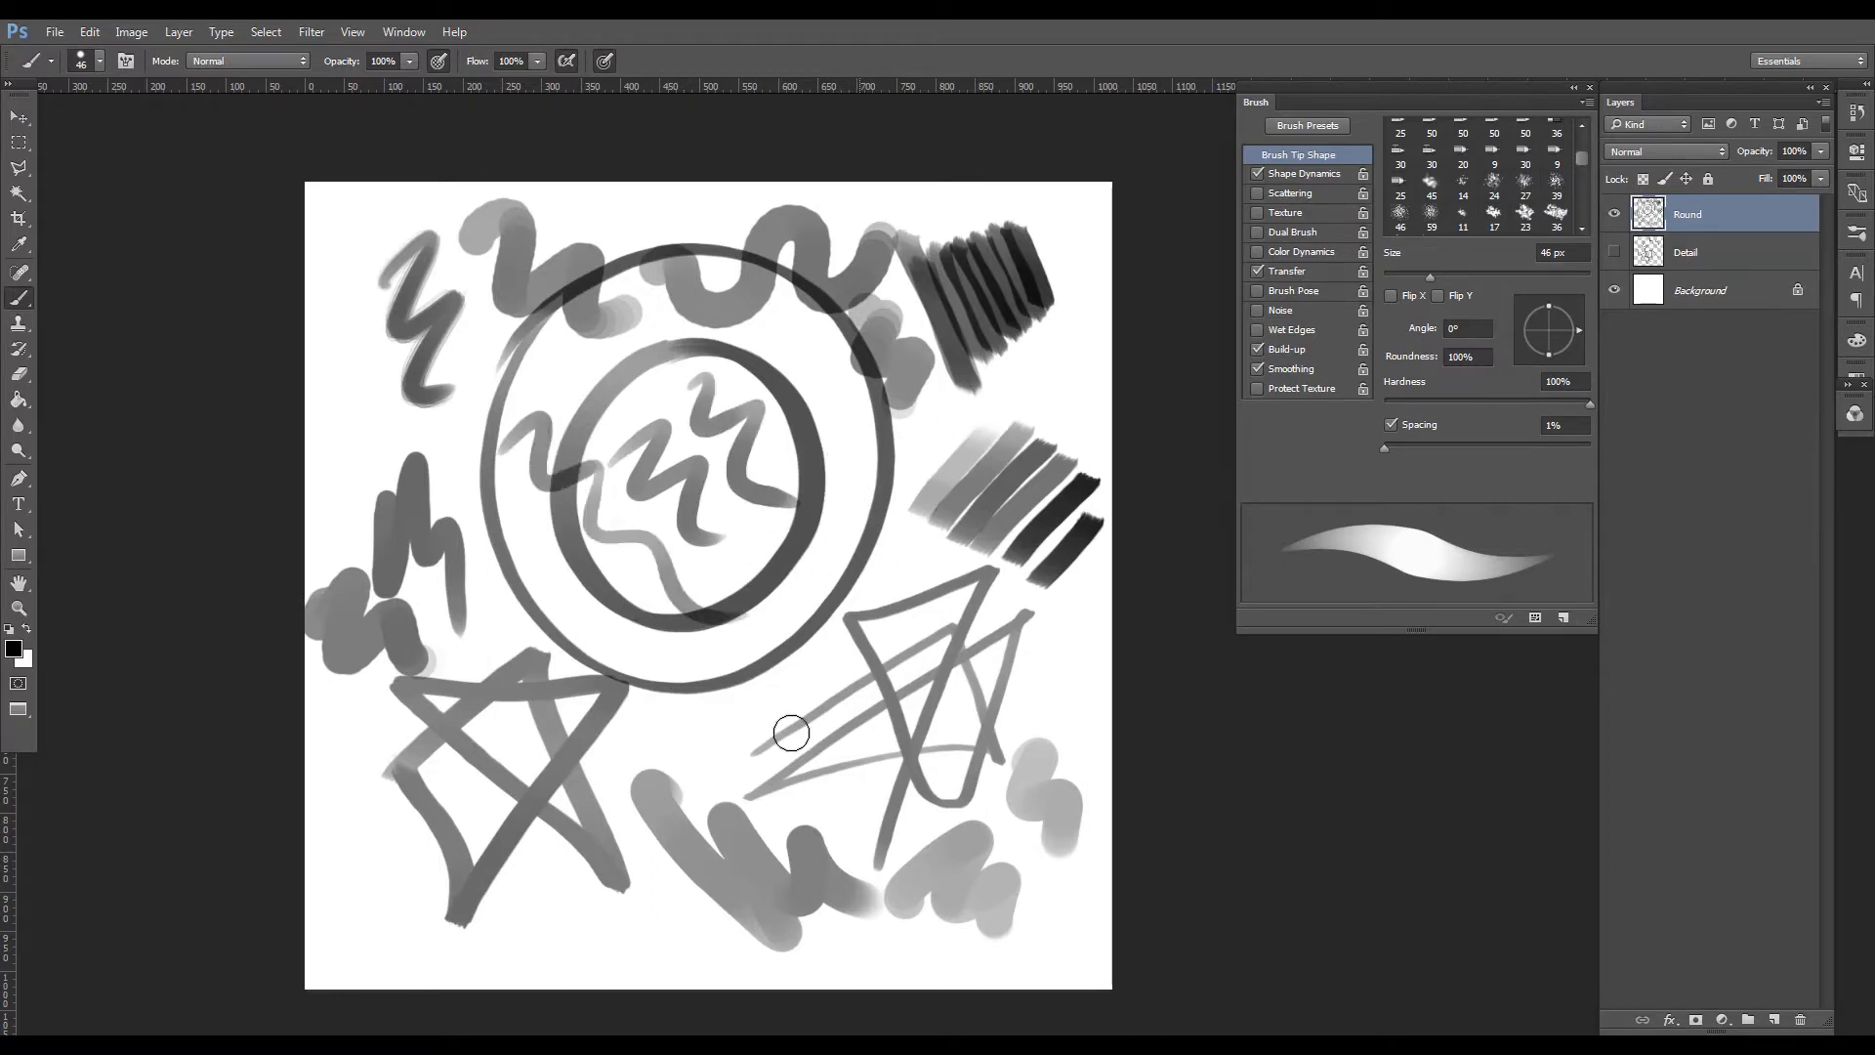
pyautogui.moveTo(613, 786); pyautogui.dragTo(672, 742)
# Hide the Round layer and add a new layer named new.
pyautogui.click(1616, 214)
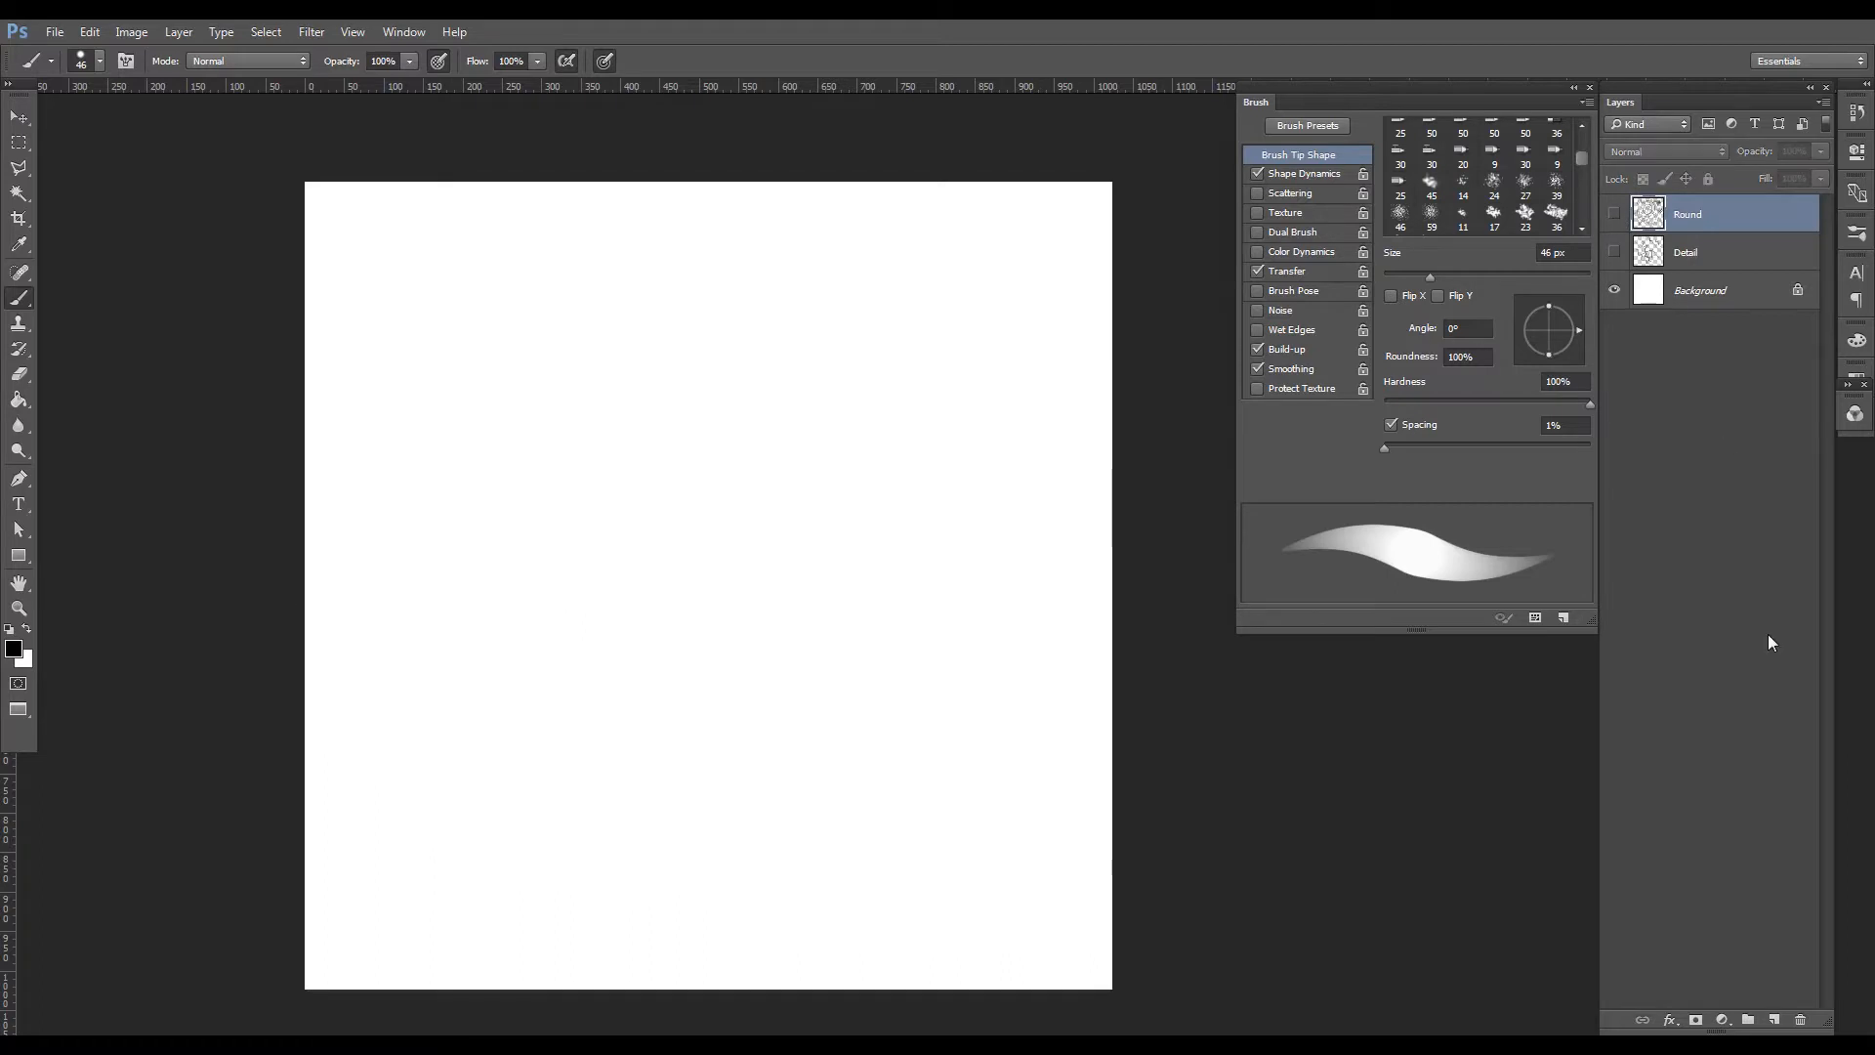
pyautogui.click(1773, 1020)
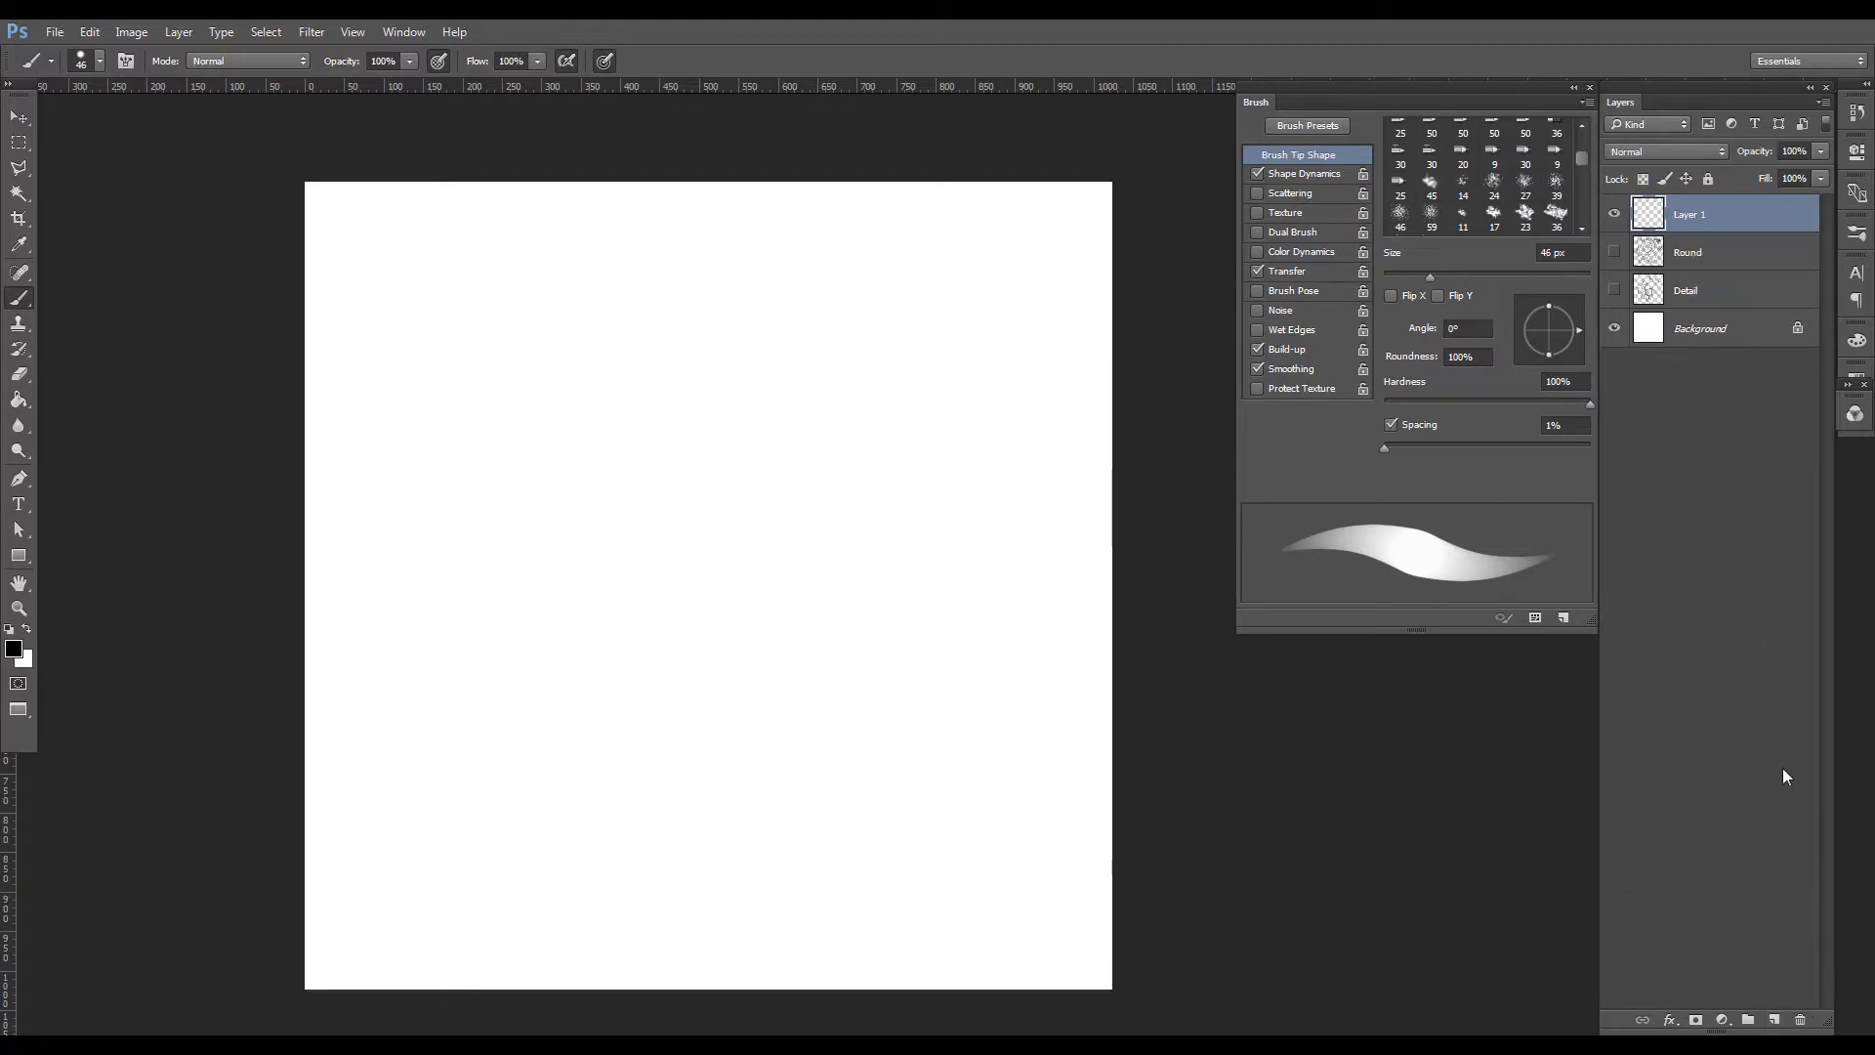
pyautogui.doubleClick(1692, 216)
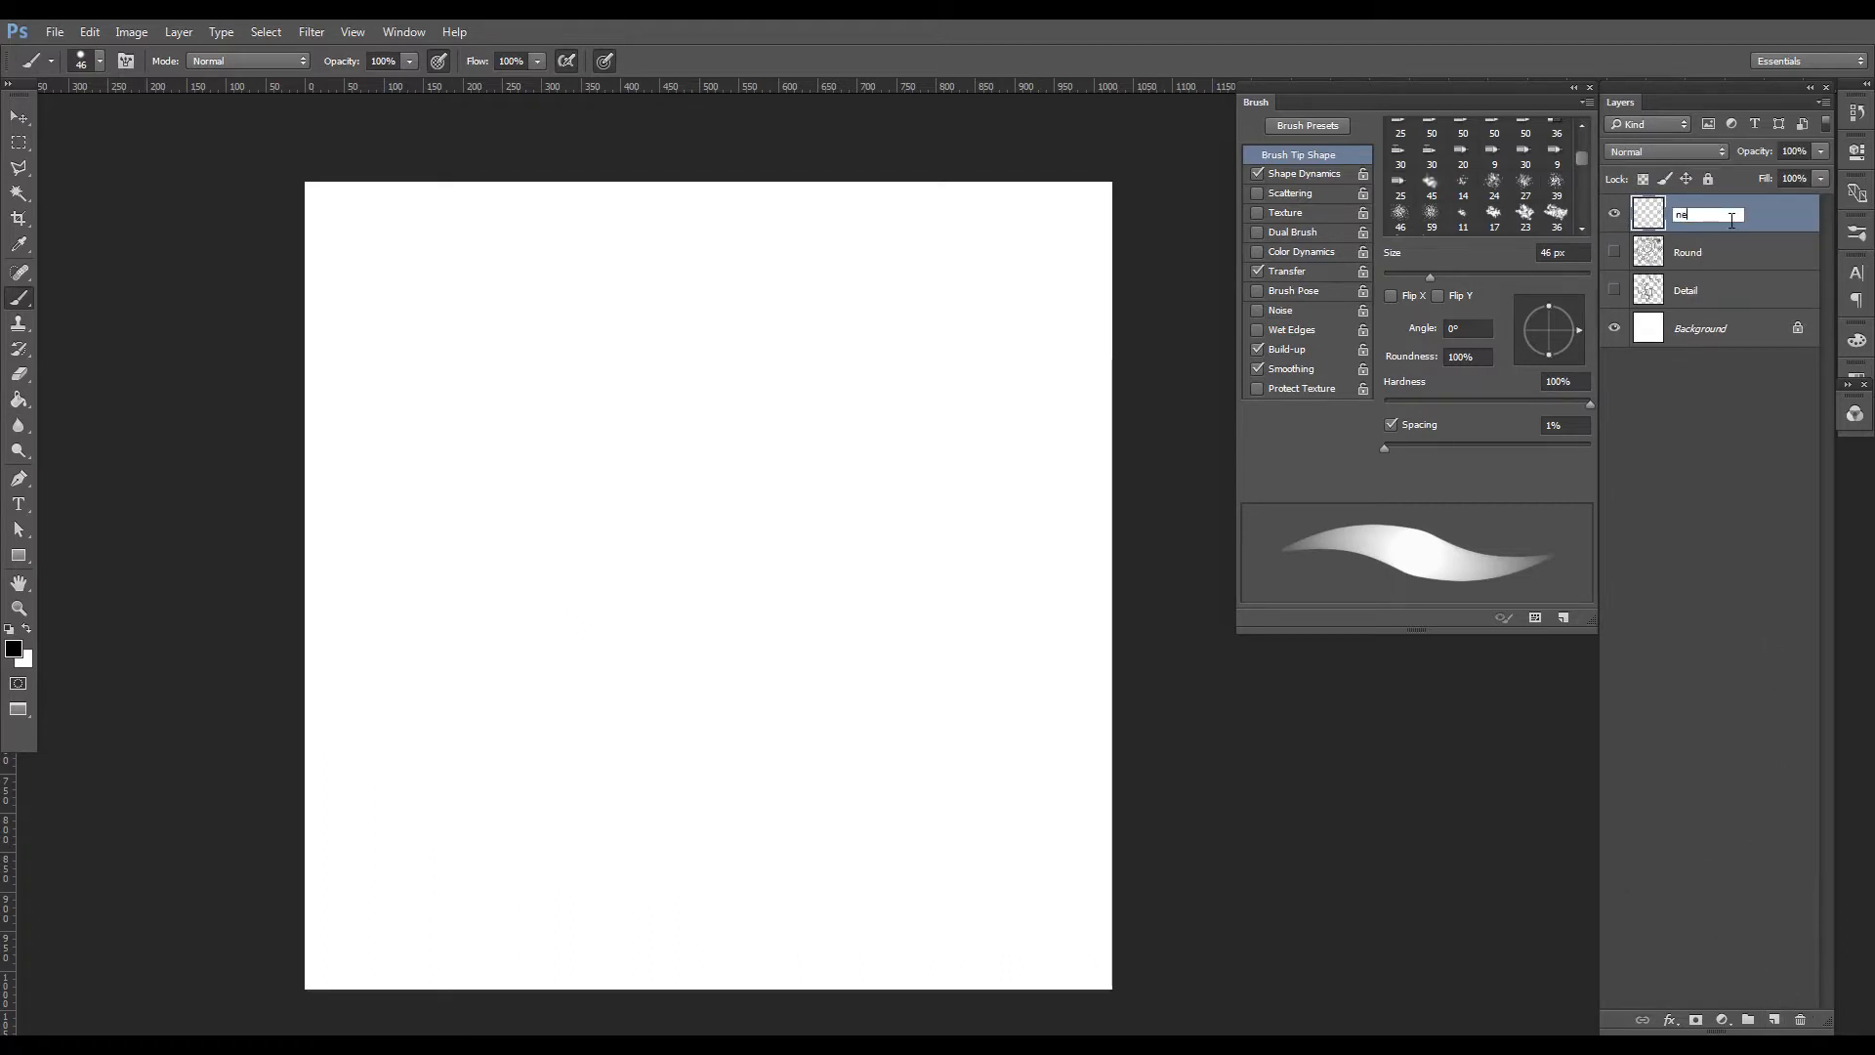
pyautogui.write('new')
pyautogui.press('Return')
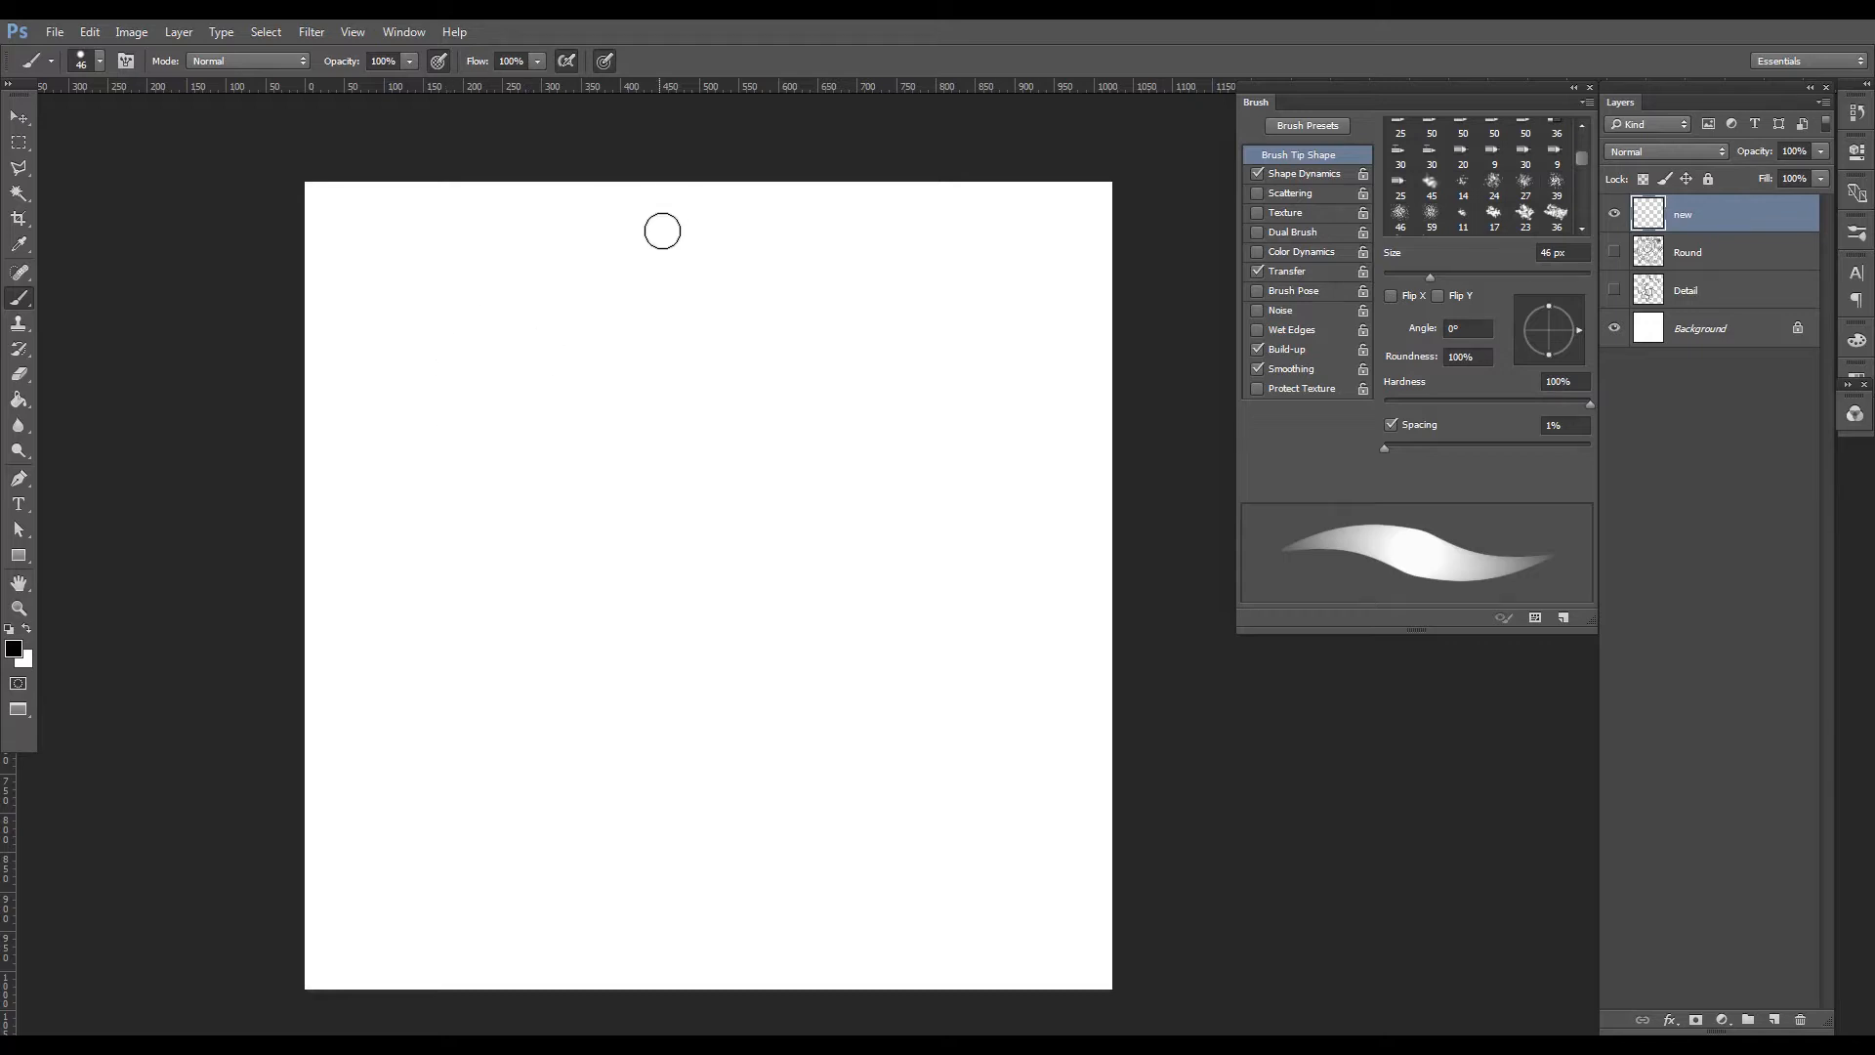
# Paint a smooth thin wavy stroke, and a second wavy stroke to its upper right with the spacing set to 65%.
pyautogui.moveTo(371, 358)
pyautogui.mouseDown()
pyautogui.moveTo(531, 435)
pyautogui.moveTo(810, 720)
pyautogui.mouseUp()
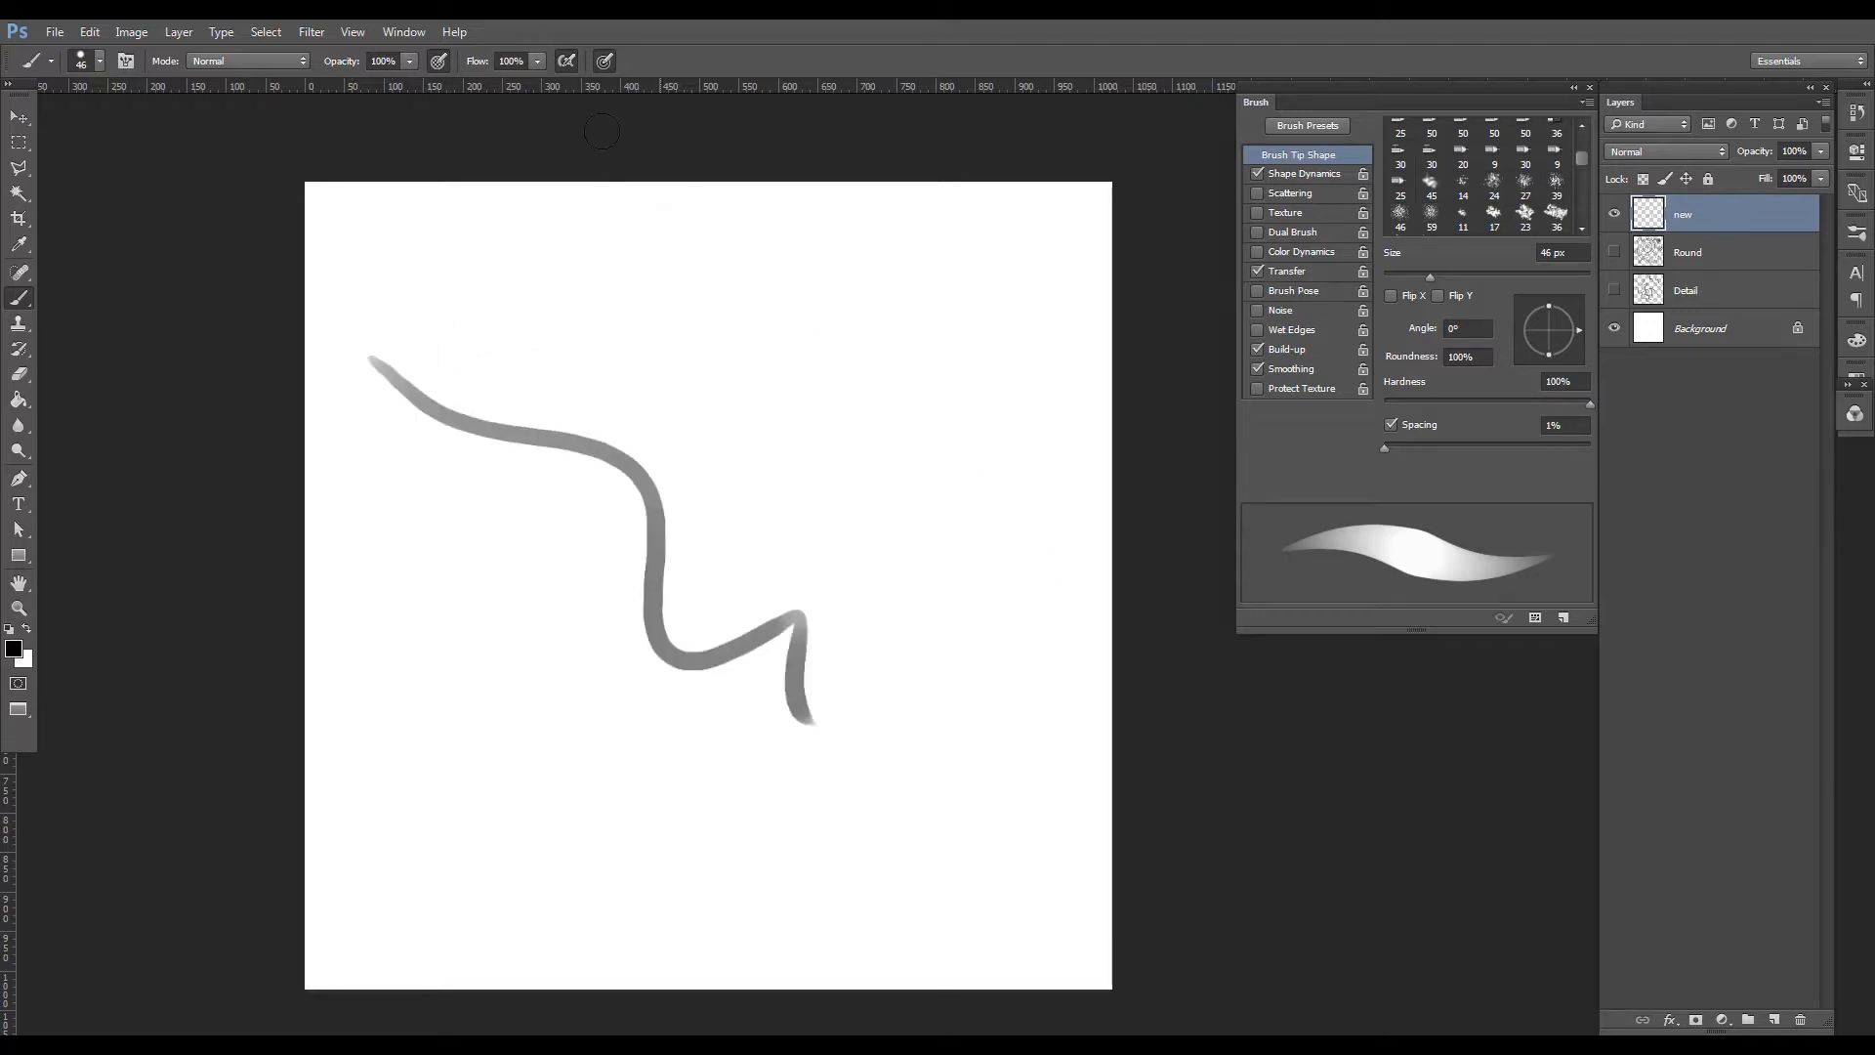
pyautogui.moveTo(1387, 449); pyautogui.dragTo(1450, 447)
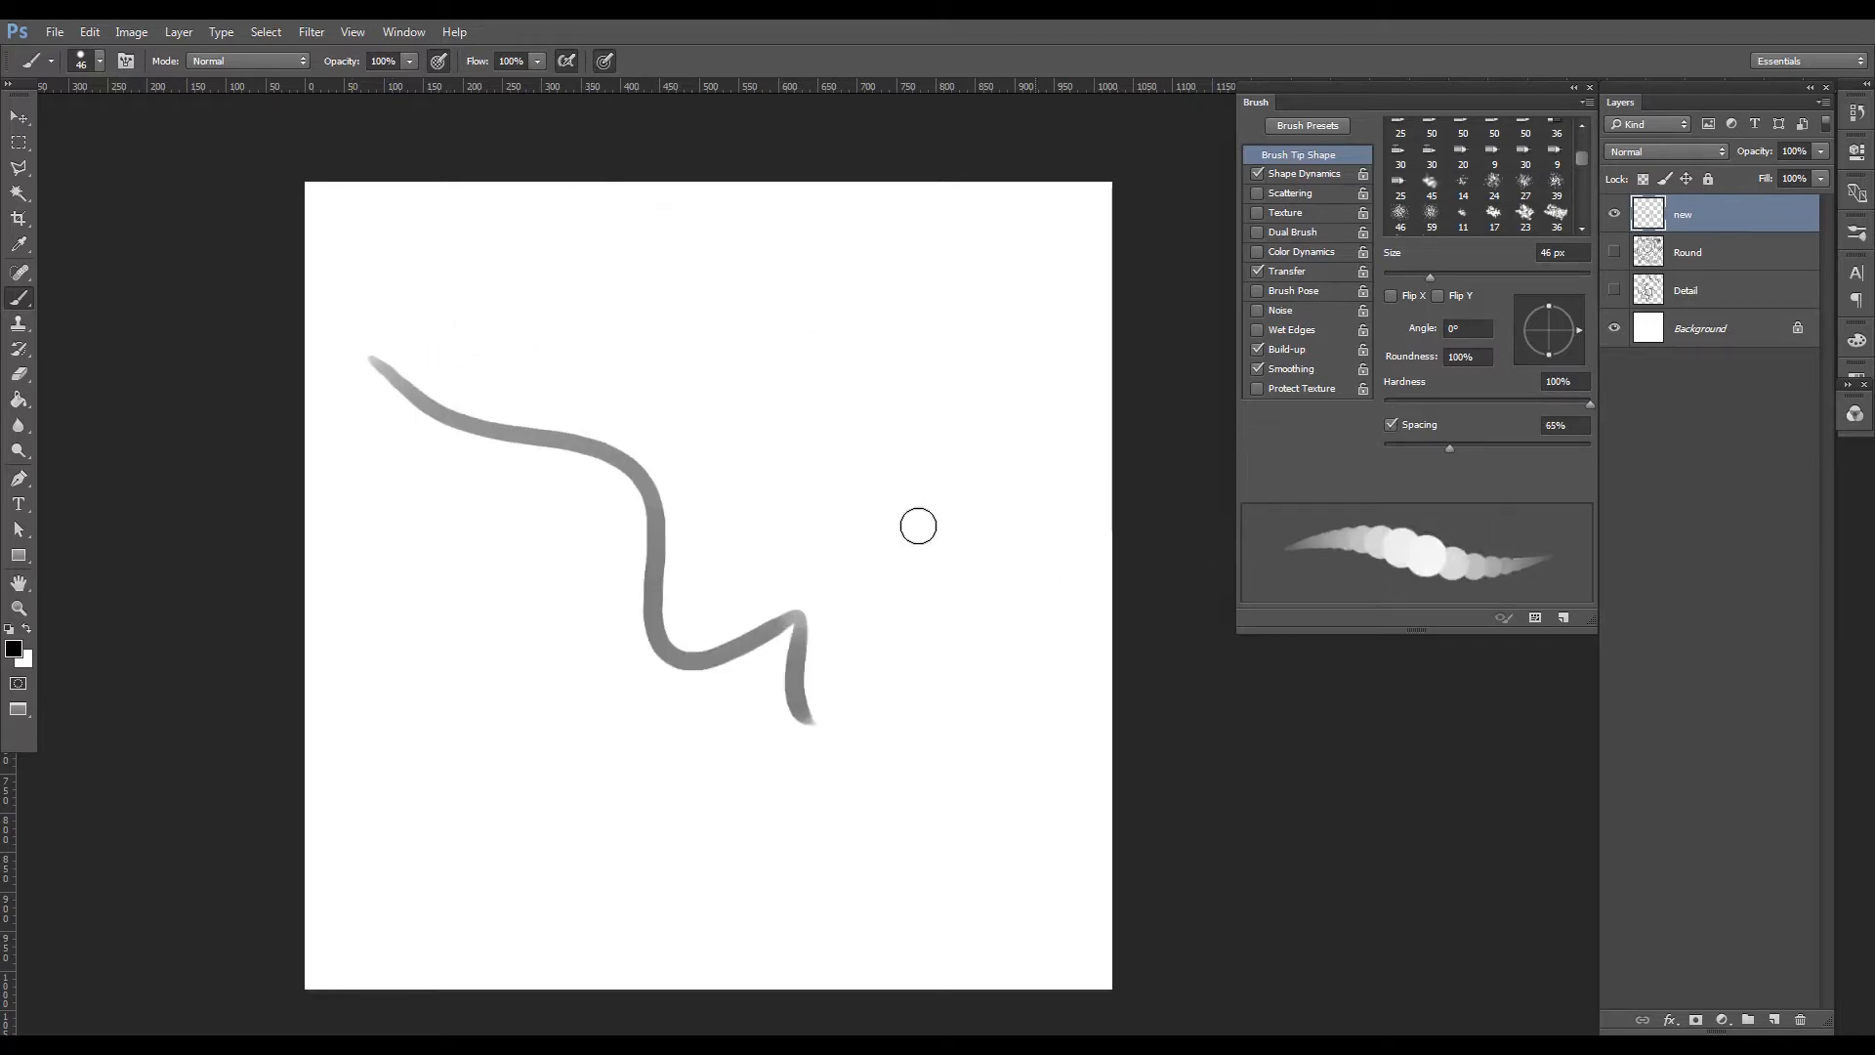
pyautogui.moveTo(576, 310)
pyautogui.mouseDown()
pyautogui.moveTo(778, 460)
pyautogui.moveTo(913, 605)
pyautogui.mouseUp()
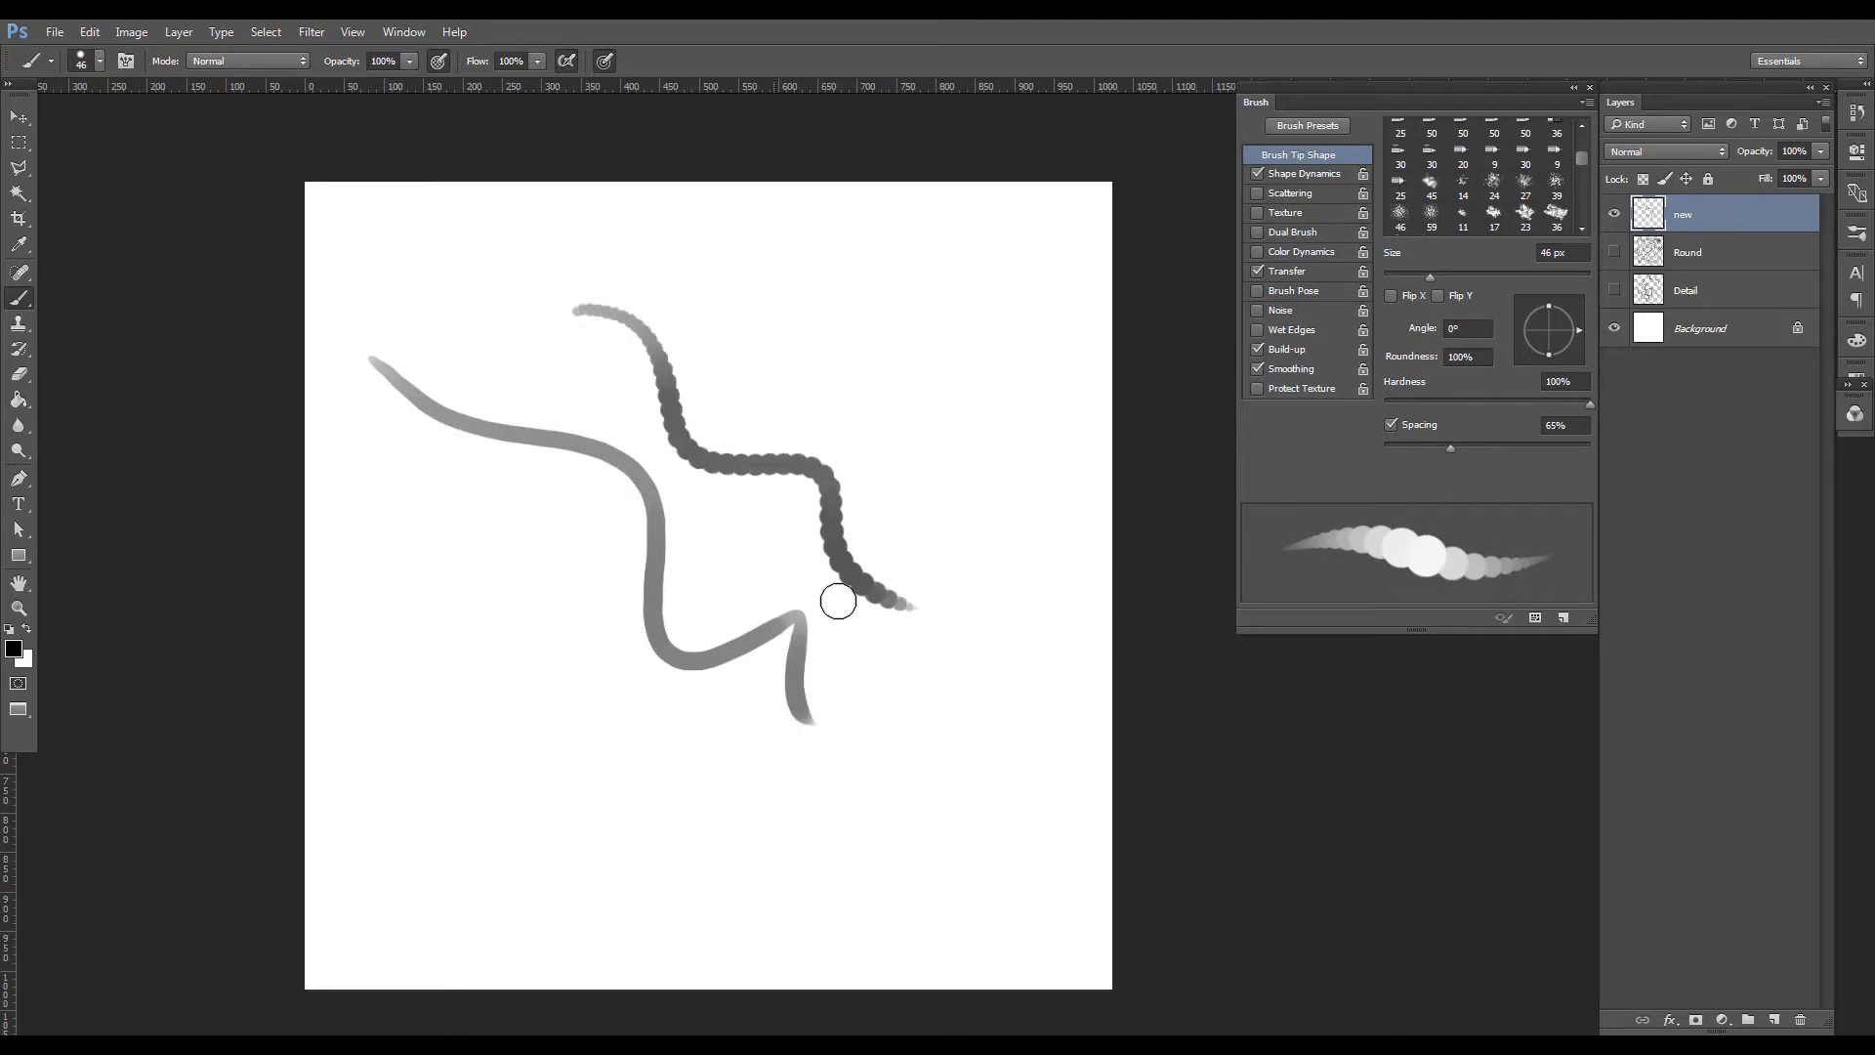
# Set the spacing to 1%, turn off build-up and size pressure, and paint wide wavy strokes above and below the thin ones.
pyautogui.moveTo(1451, 447); pyautogui.dragTo(1384, 447)
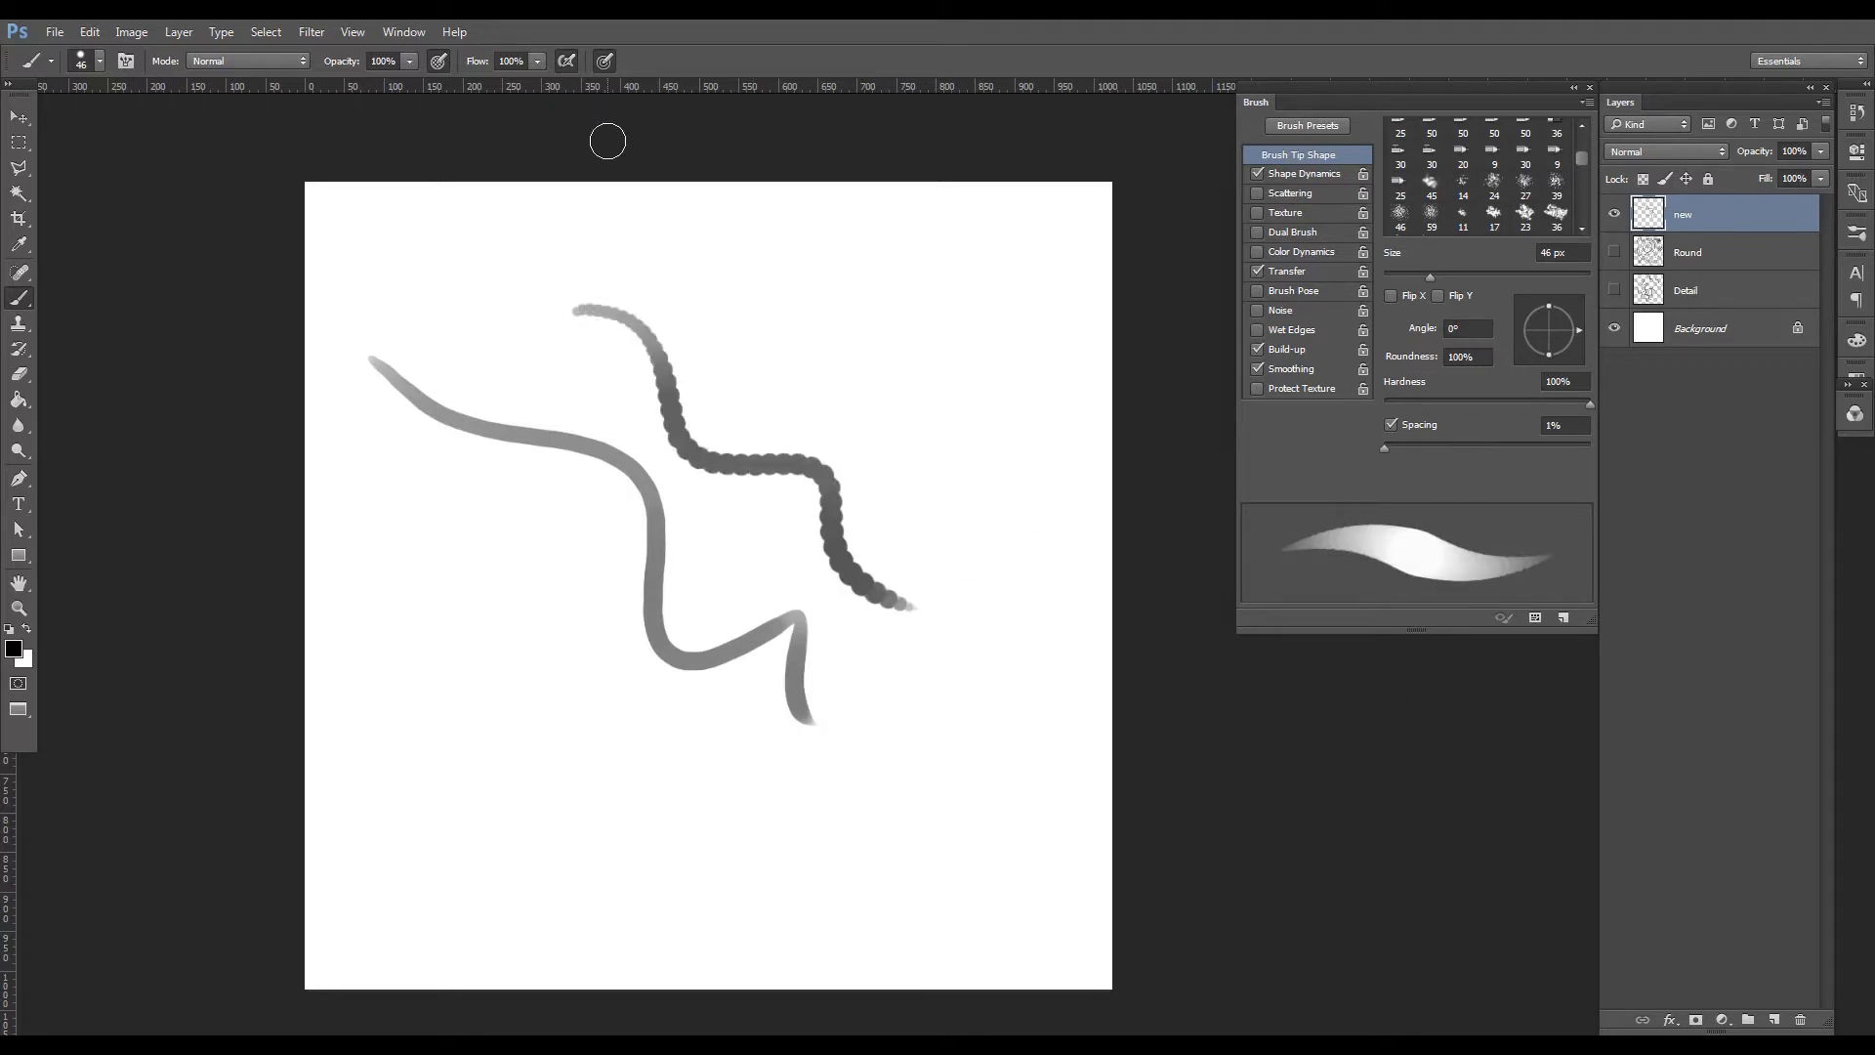
pyautogui.click(566, 60)
pyautogui.moveTo(678, 240)
pyautogui.mouseDown()
pyautogui.moveTo(757, 335)
pyautogui.moveTo(945, 473)
pyautogui.mouseUp()
pyautogui.moveTo(351, 734); pyautogui.dragTo(473, 737)
pyautogui.moveTo(581, 667)
pyautogui.mouseDown()
pyautogui.moveTo(707, 855)
pyautogui.moveTo(859, 865)
pyautogui.mouseUp()
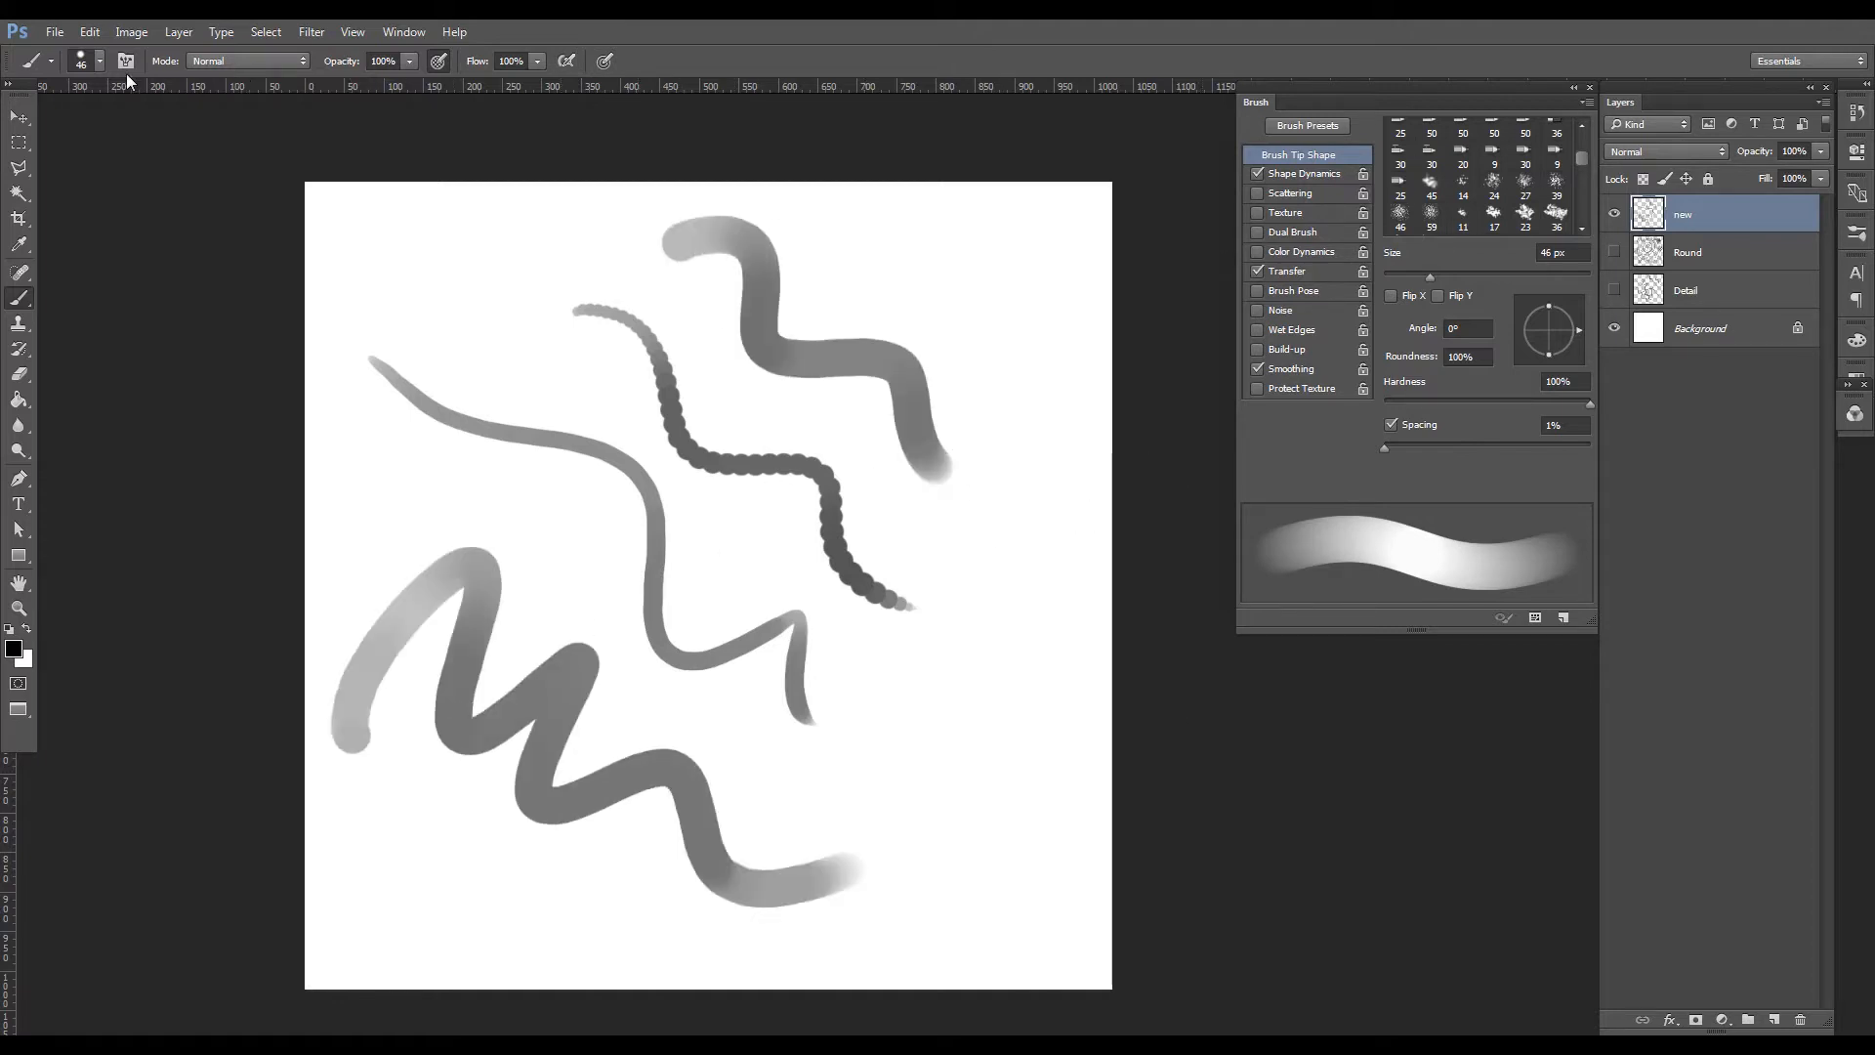
# Choose the 36 px rough chalk-like brush tip and paint a short zigzag stroke below the wide wavy stroke at the canvas's lower left.
pyautogui.click(99, 61)
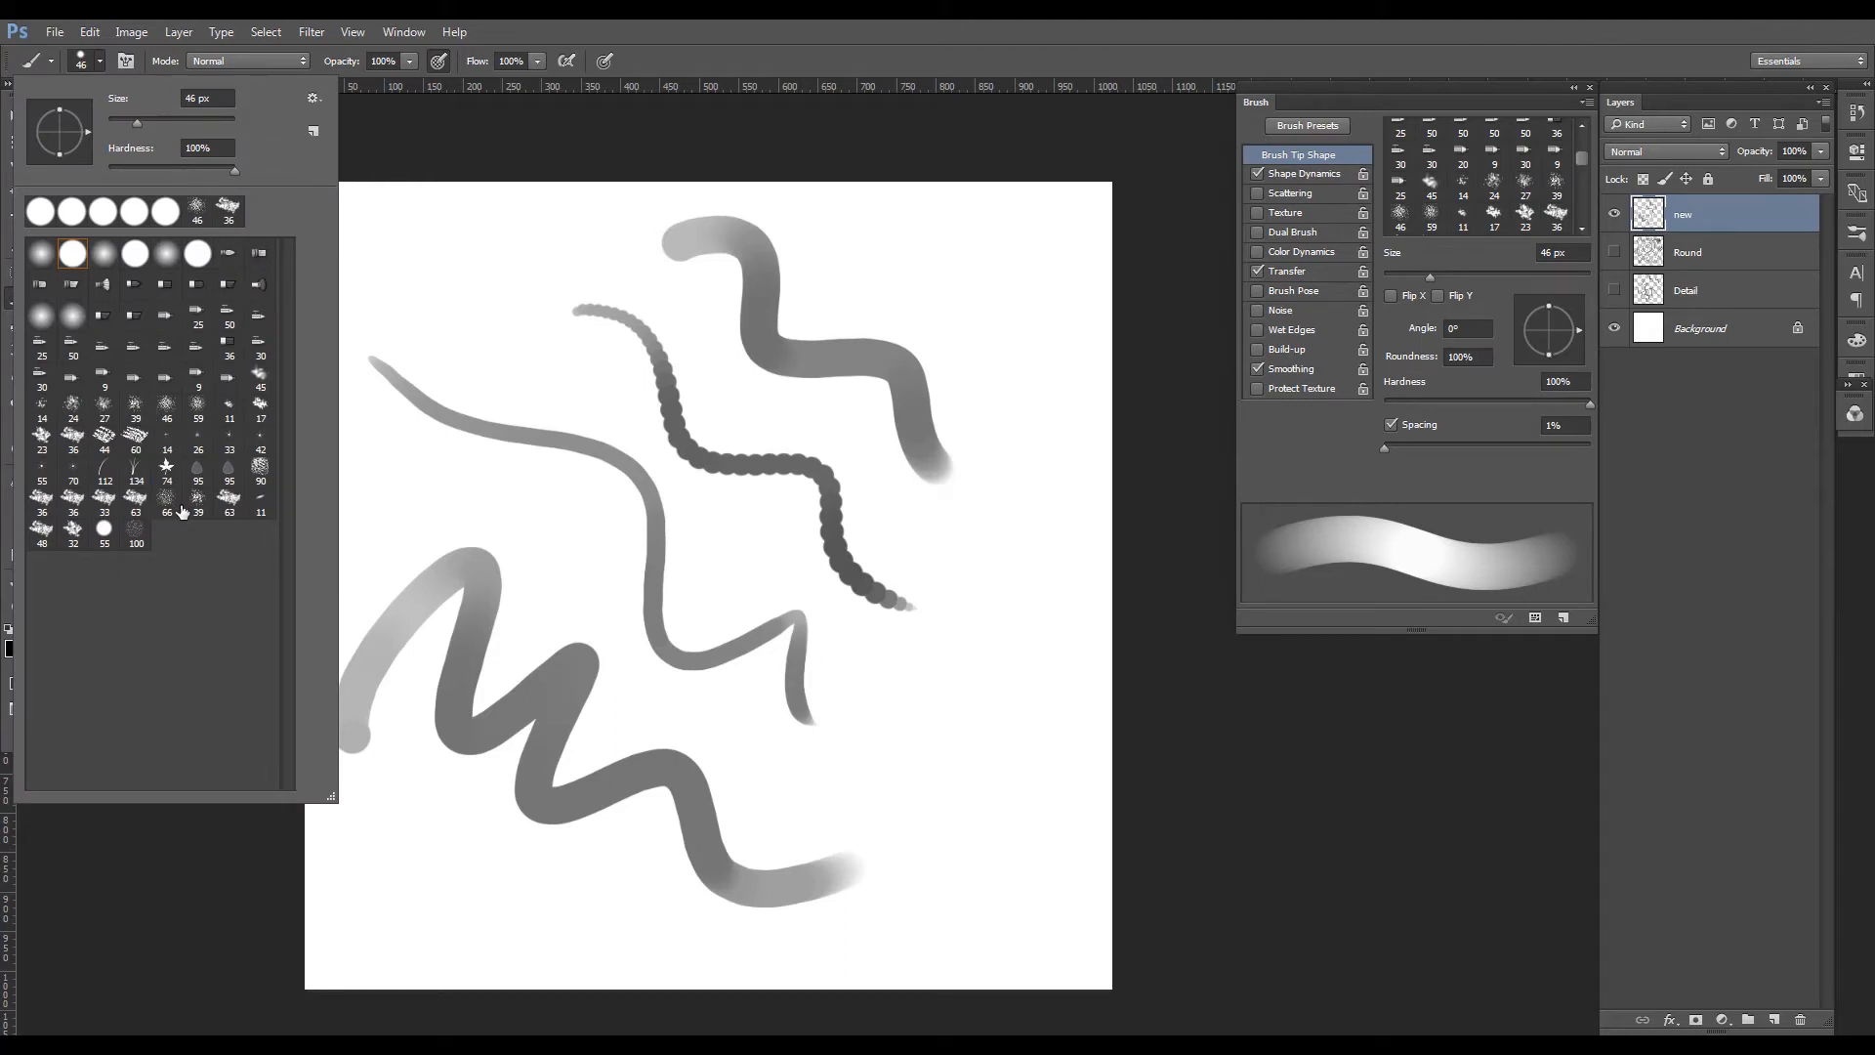
pyautogui.click(75, 441)
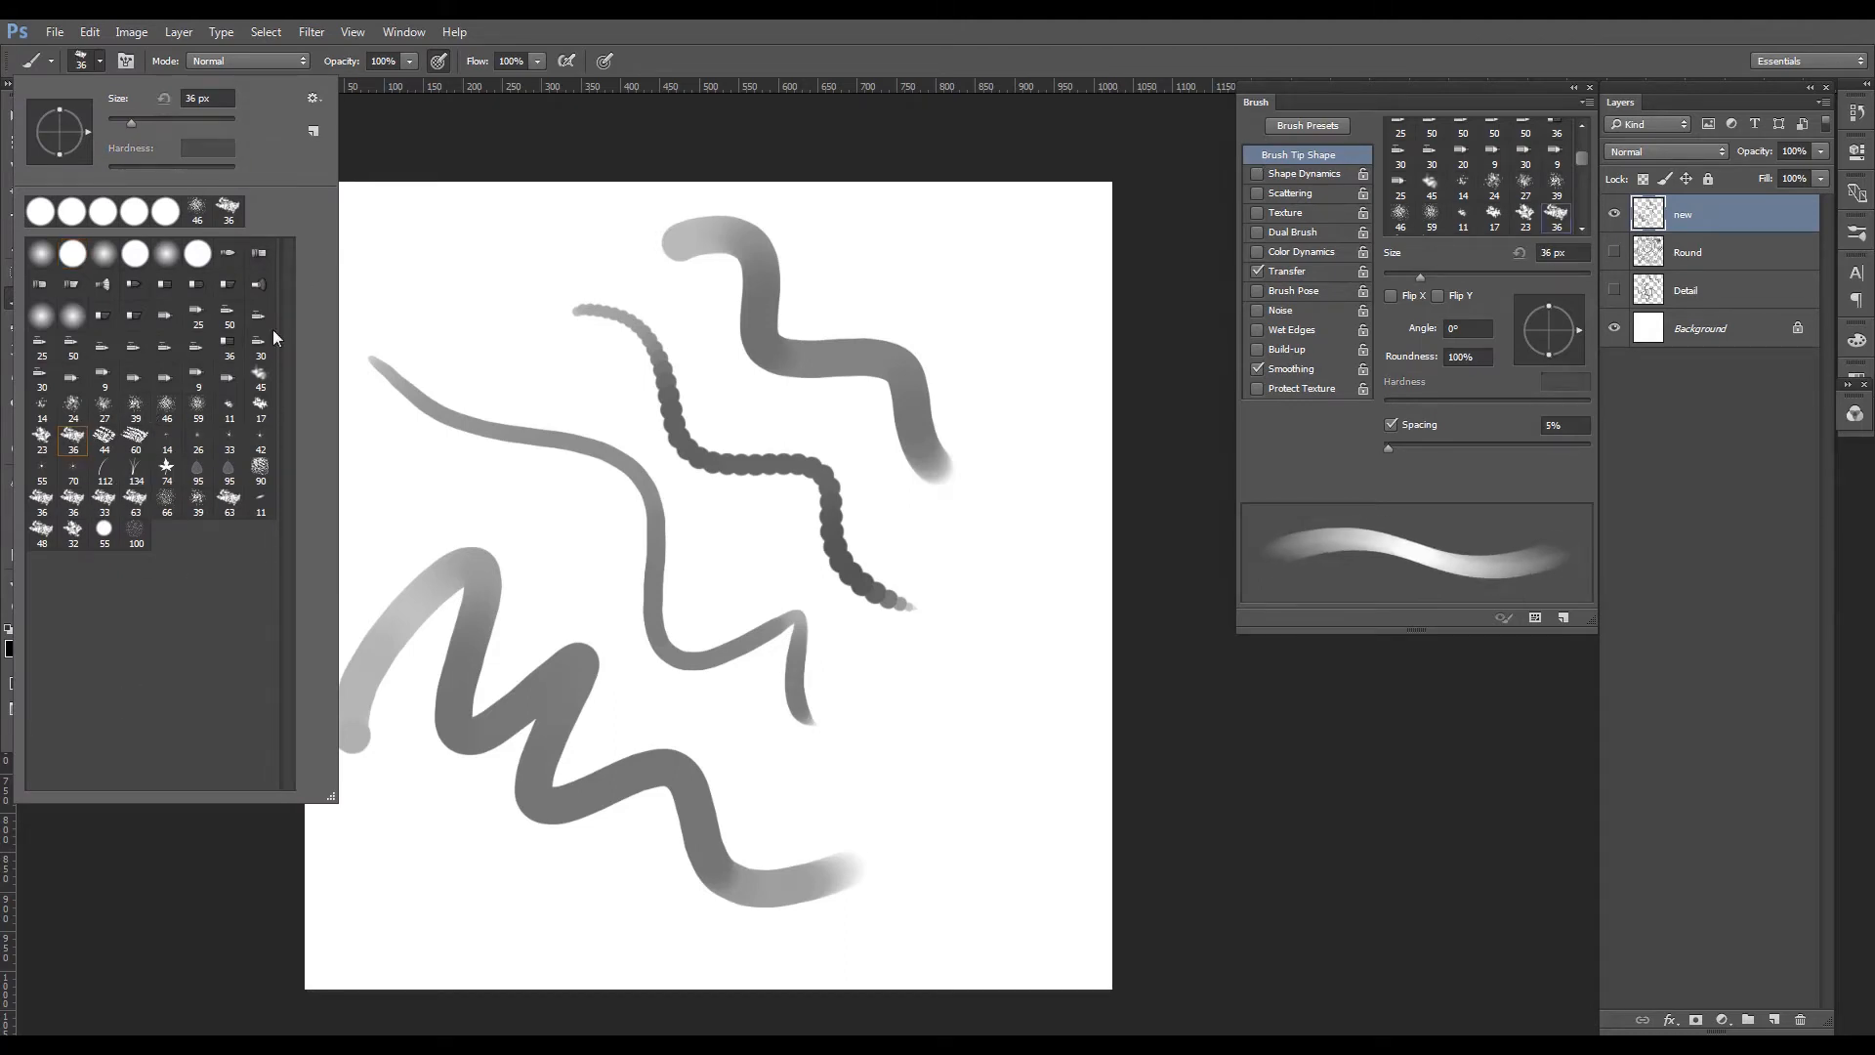
pyautogui.click(498, 856)
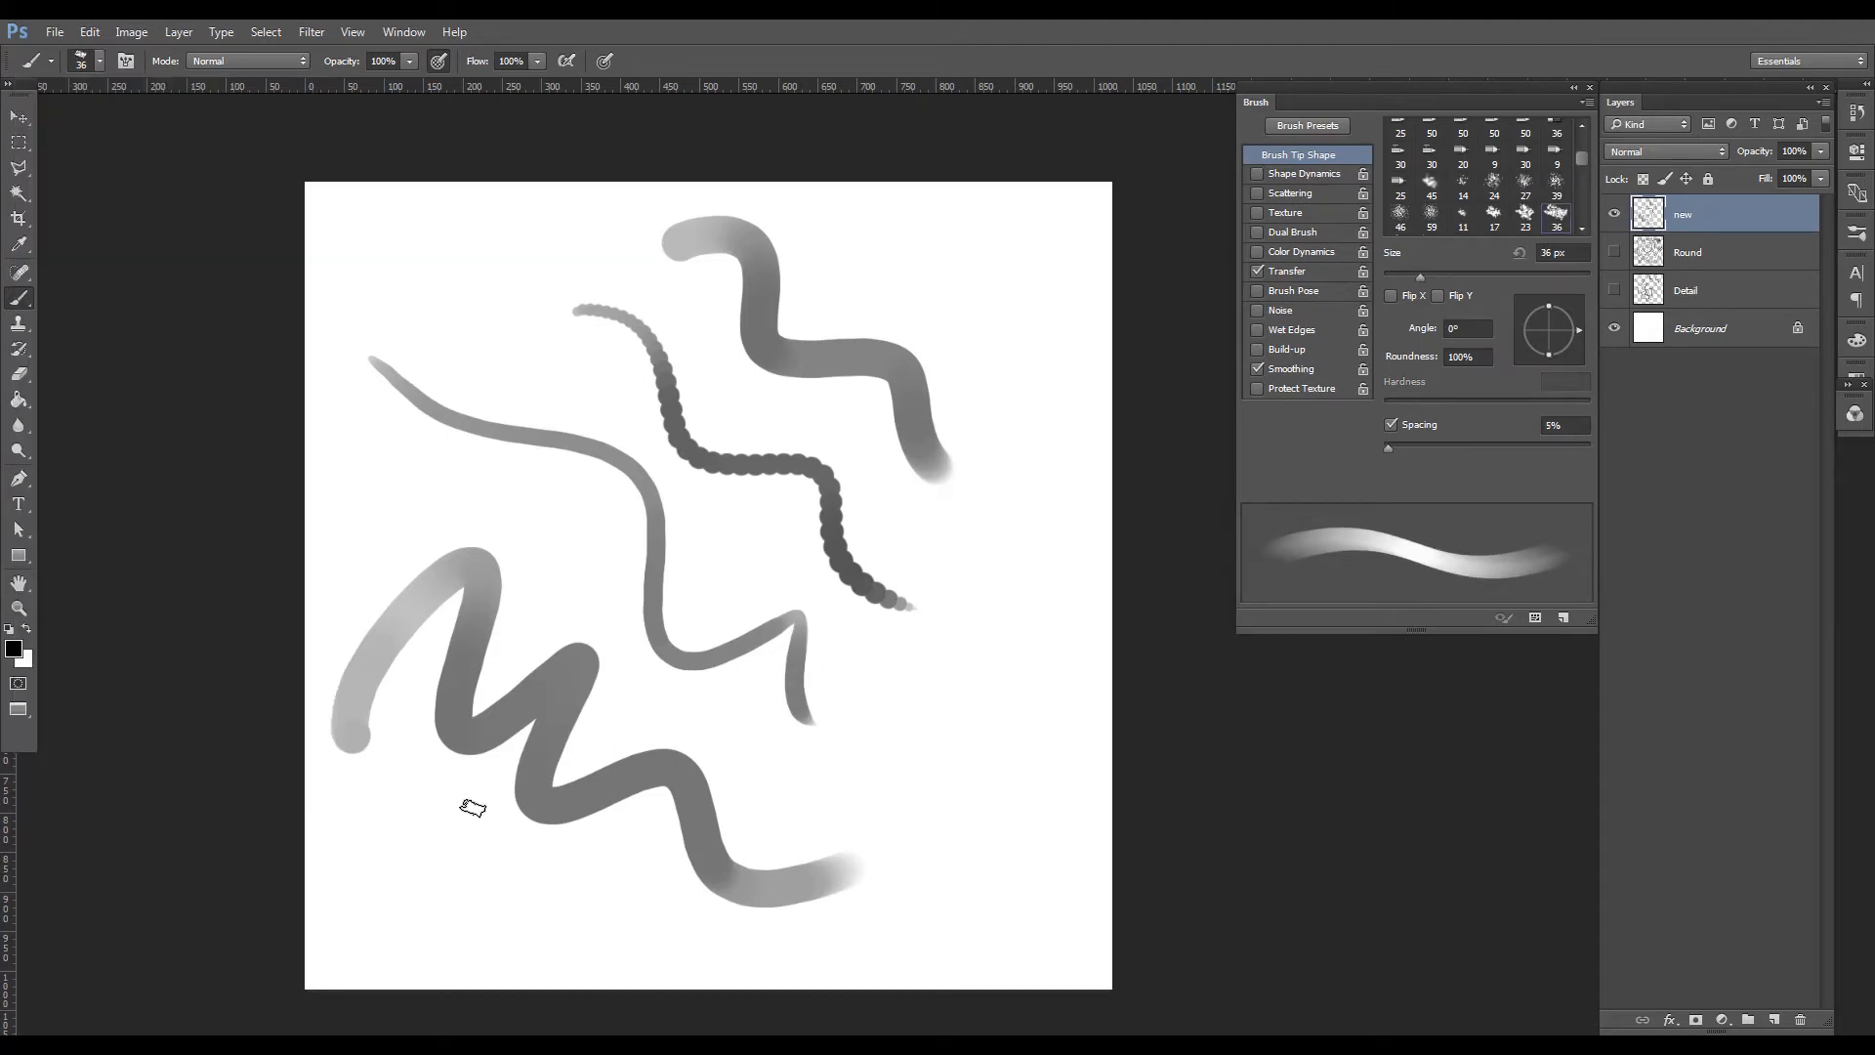
pyautogui.moveTo(473, 803)
pyautogui.mouseDown()
pyautogui.moveTo(512, 890)
pyautogui.moveTo(606, 929)
pyautogui.mouseUp()
# Paint a zigzag at the canvas's lower right with the spacing set to 75%, and another above it with a much smaller spacing.
pyautogui.moveTo(1388, 448); pyautogui.dragTo(1460, 448)
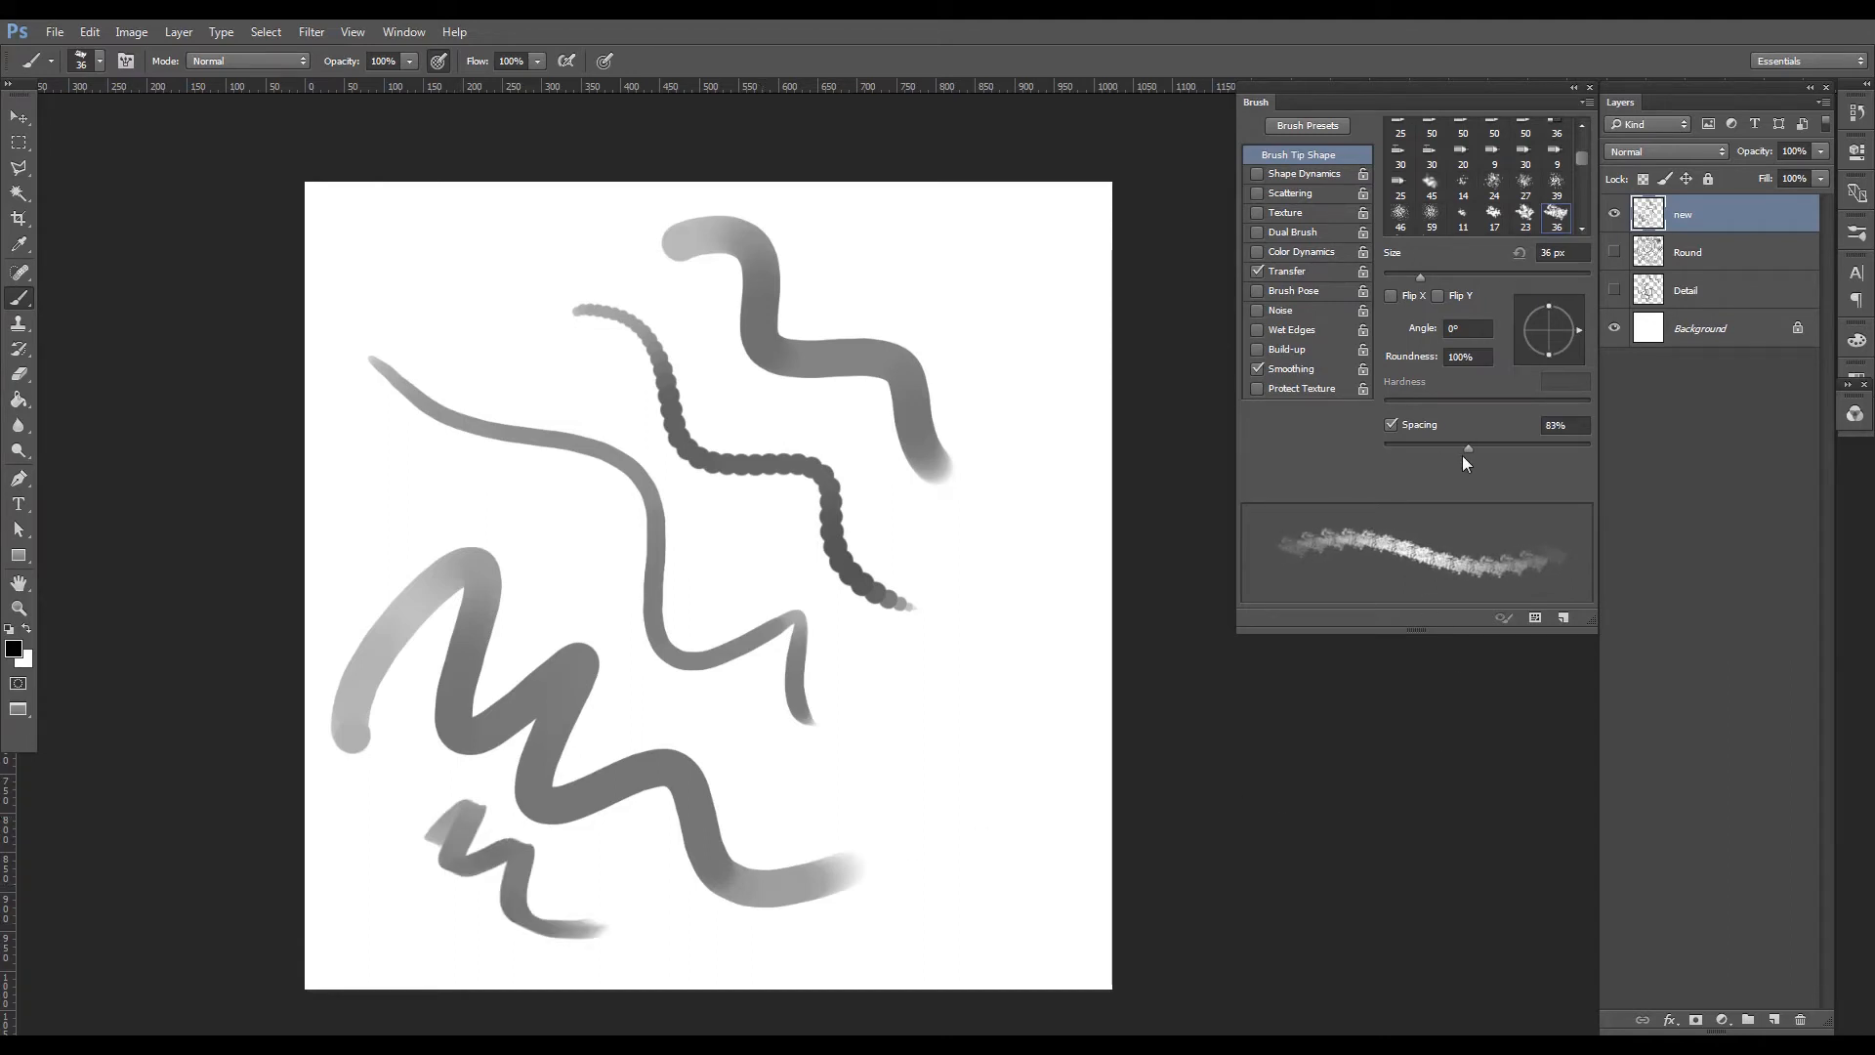
pyautogui.moveTo(877, 705)
pyautogui.mouseDown()
pyautogui.moveTo(996, 820)
pyautogui.moveTo(1004, 916)
pyautogui.mouseUp()
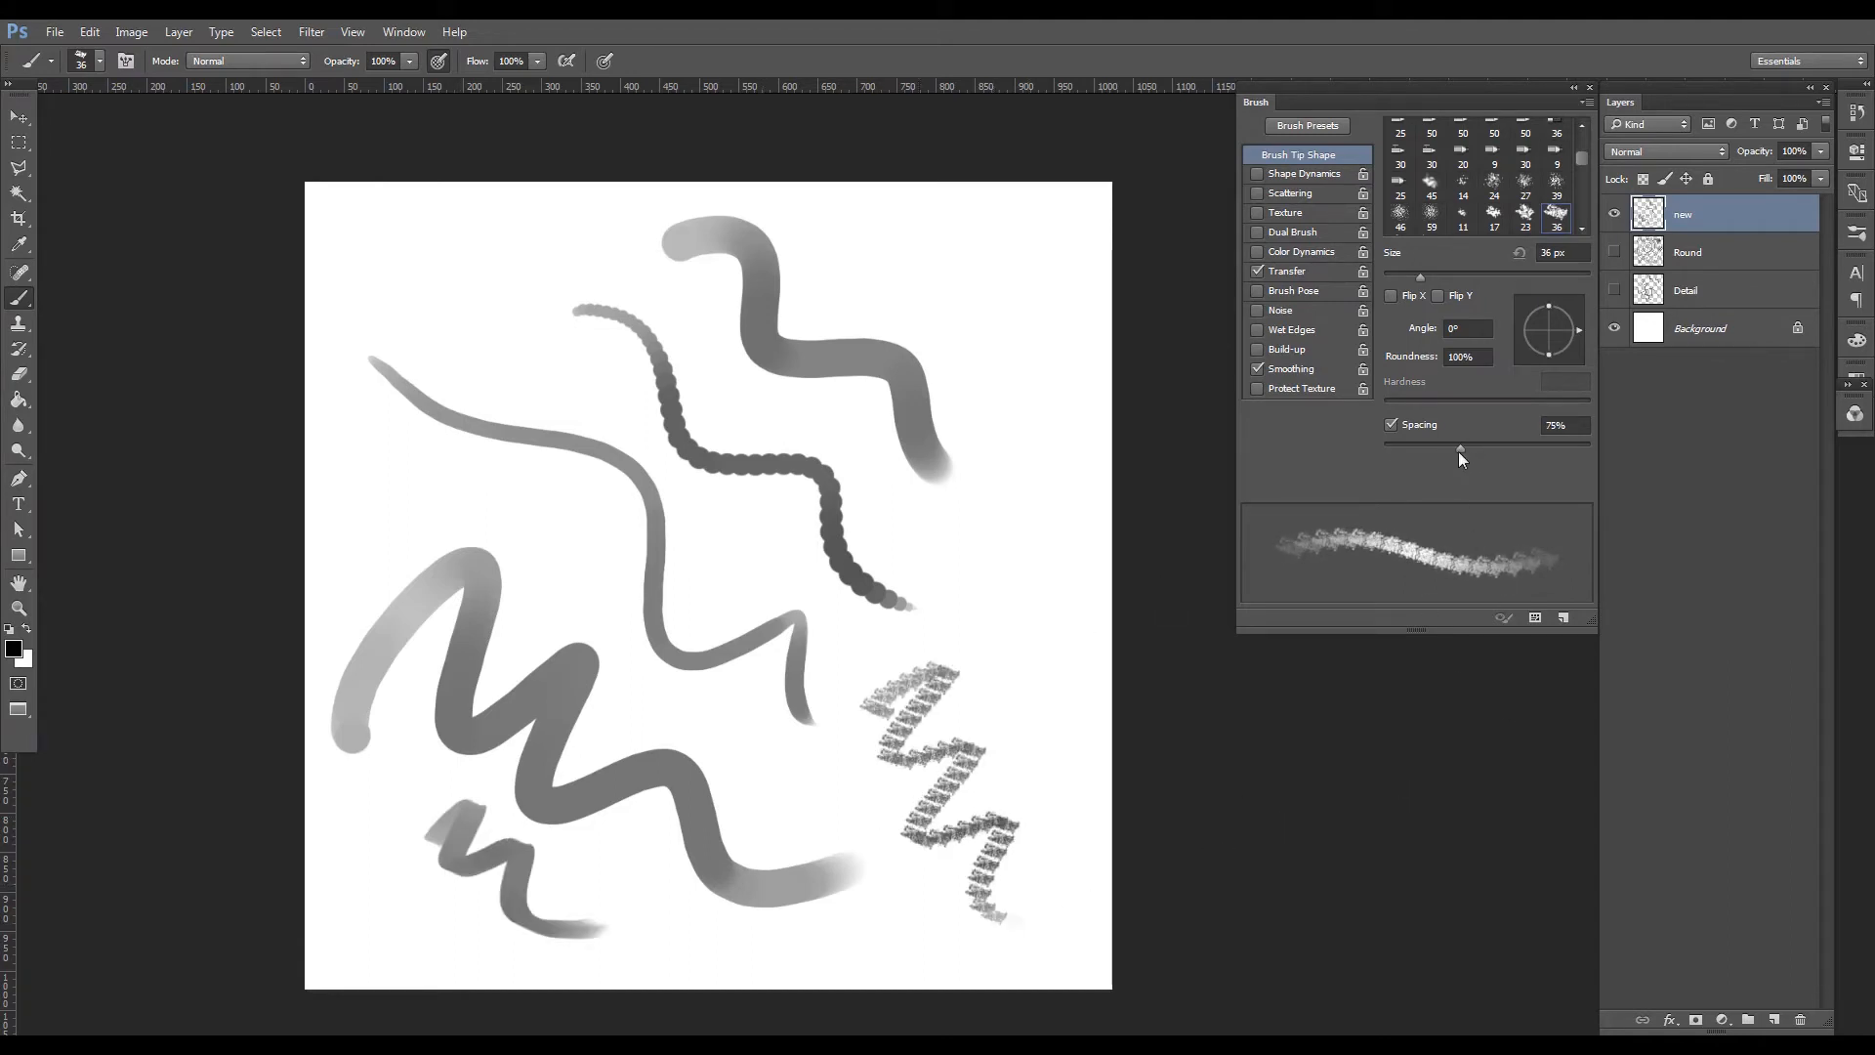
pyautogui.moveTo(1460, 449)
pyautogui.mouseDown()
pyautogui.moveTo(1333, 454)
pyautogui.moveTo(1399, 448)
pyautogui.mouseUp()
pyautogui.moveTo(937, 591)
pyautogui.mouseDown()
pyautogui.moveTo(996, 613)
pyautogui.moveTo(1060, 747)
pyautogui.mouseUp()
# Paint a curling stroke near the canvas's right edge with 8% spacing, and a zigzag at the upper left with 1% spacing.
pyautogui.moveTo(1396, 447); pyautogui.dragTo(1390, 448)
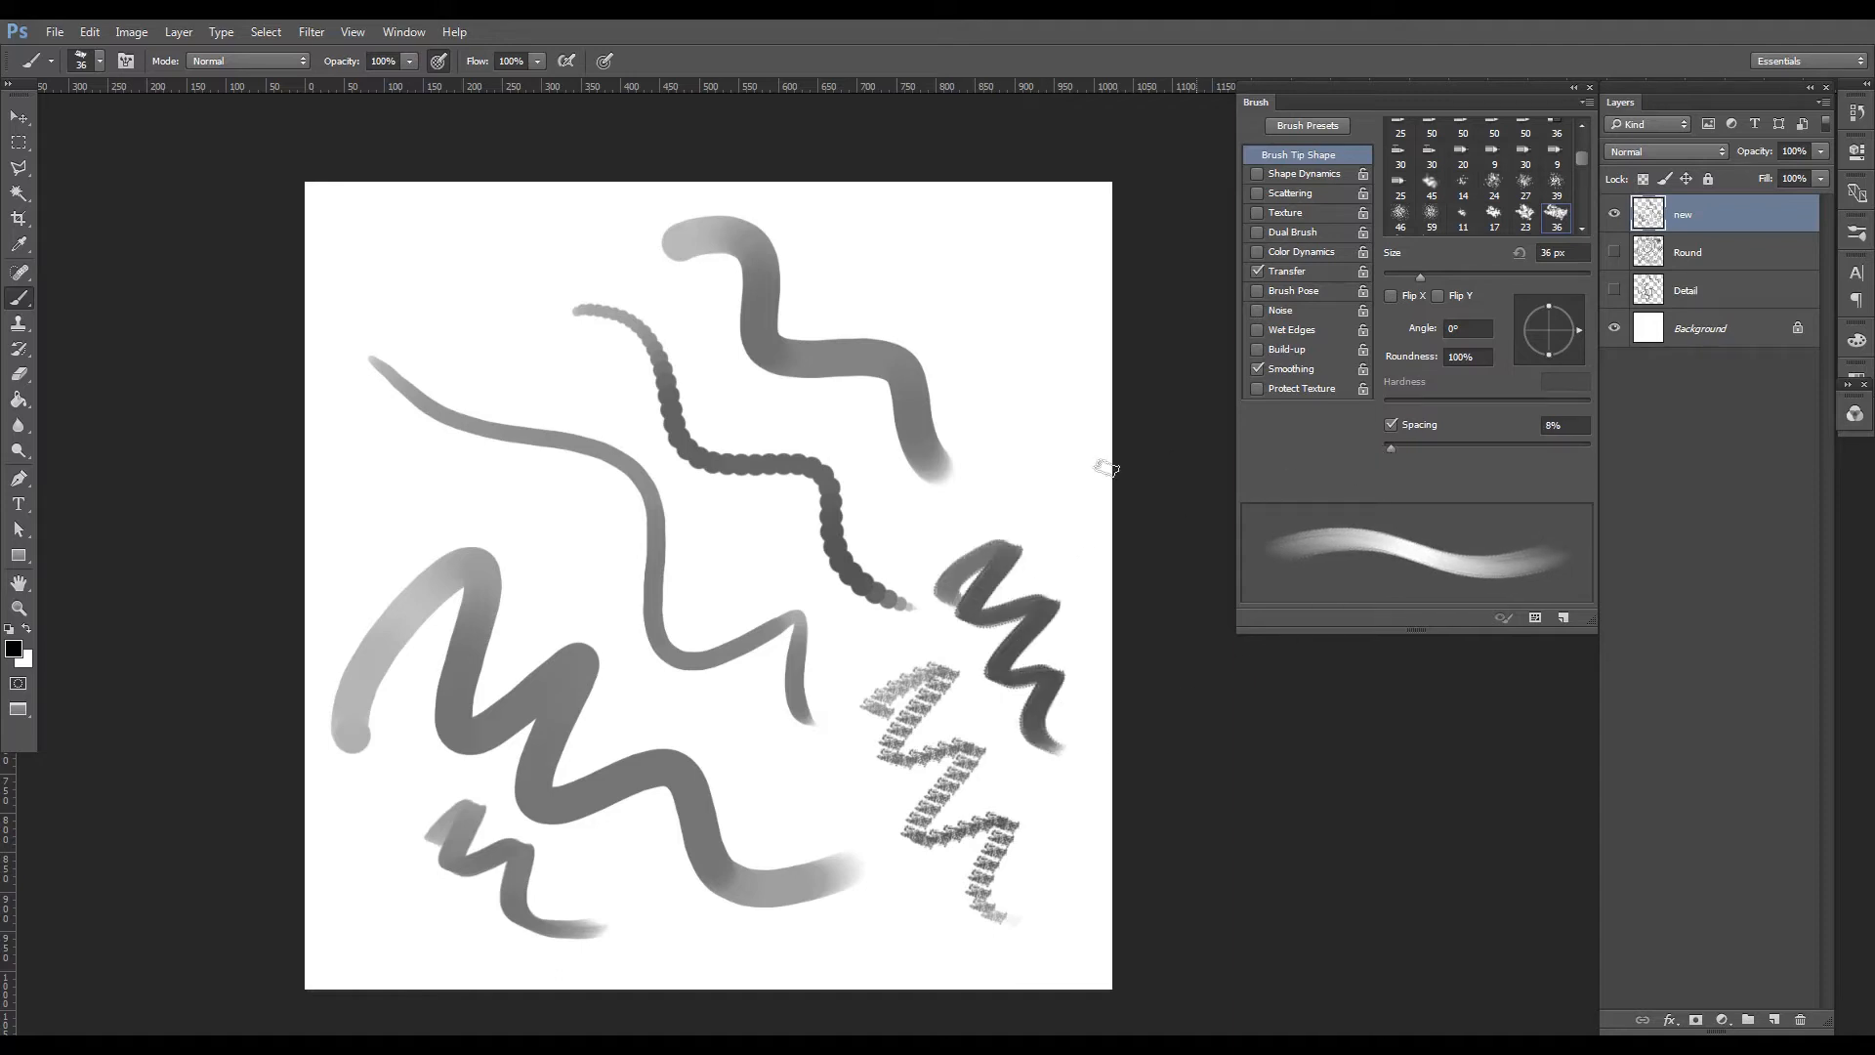
pyautogui.moveTo(978, 475)
pyautogui.mouseDown()
pyautogui.moveTo(1025, 531)
pyautogui.moveTo(977, 369)
pyautogui.mouseUp()
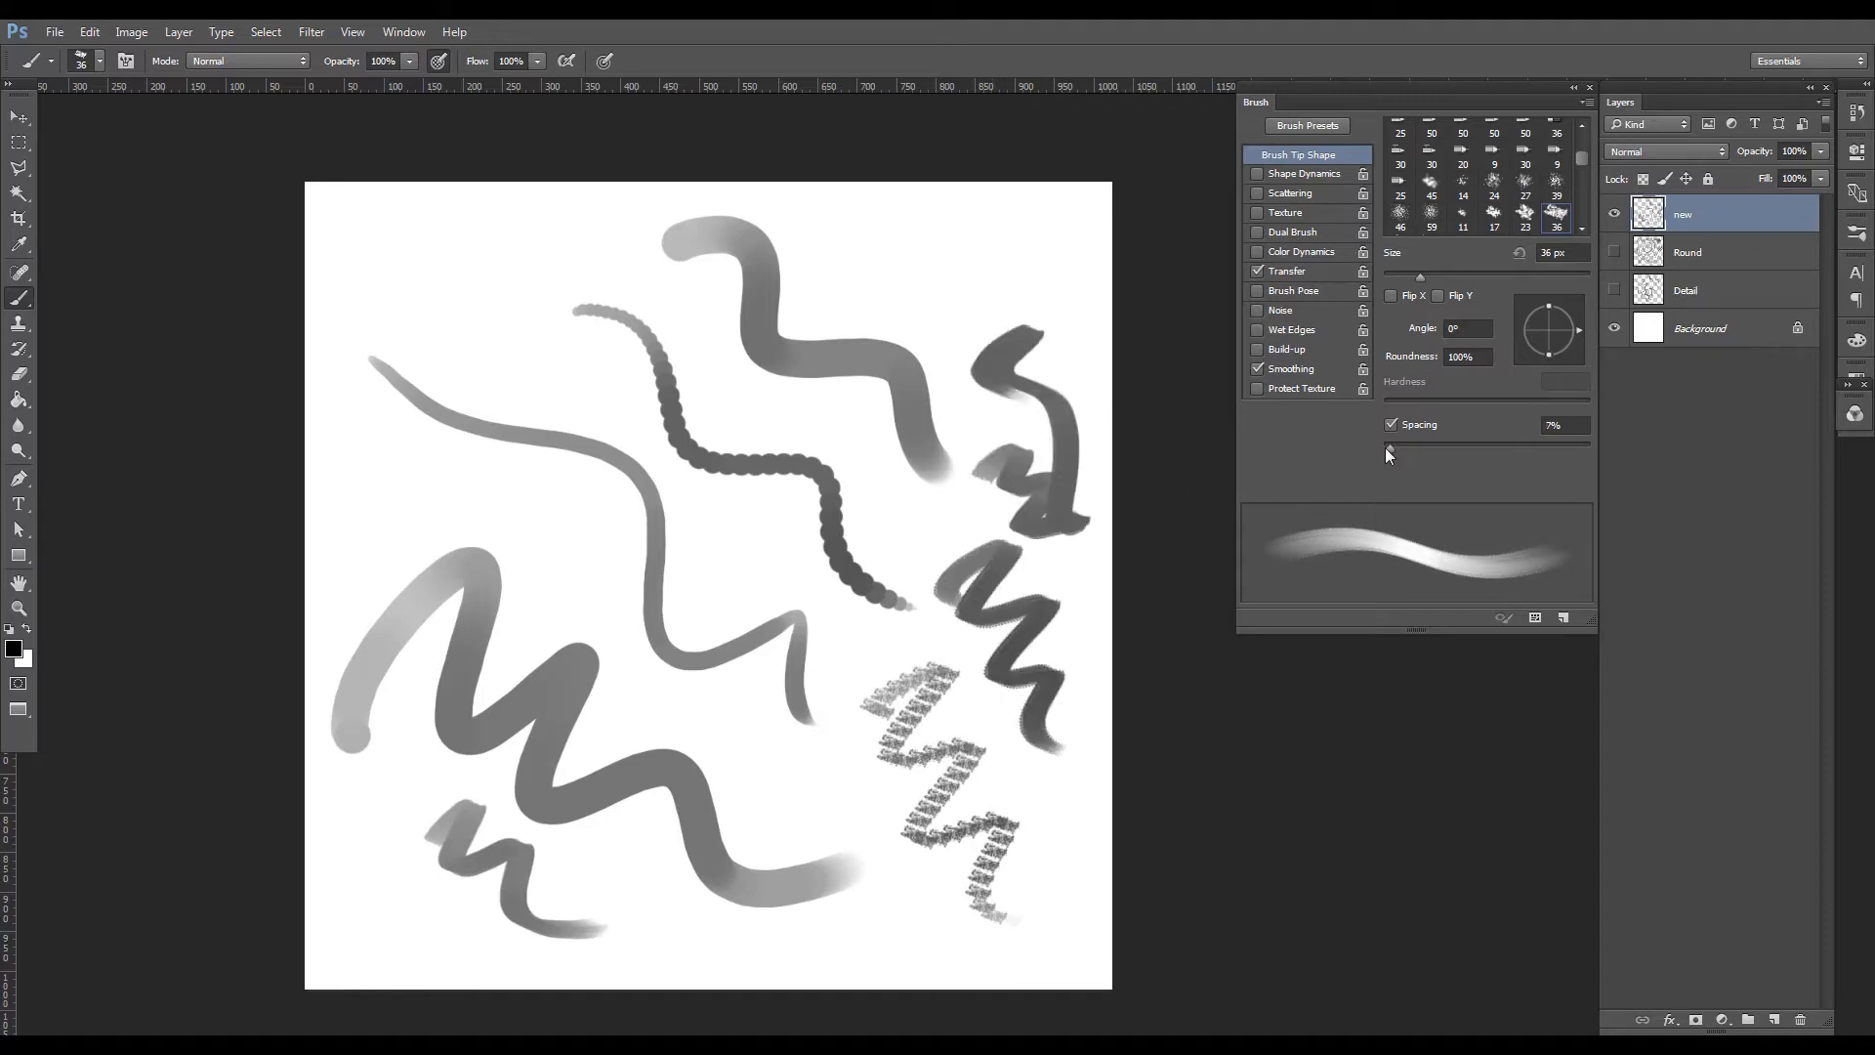
pyautogui.moveTo(1386, 449); pyautogui.dragTo(1383, 449)
pyautogui.moveTo(430, 262); pyautogui.dragTo(605, 420)
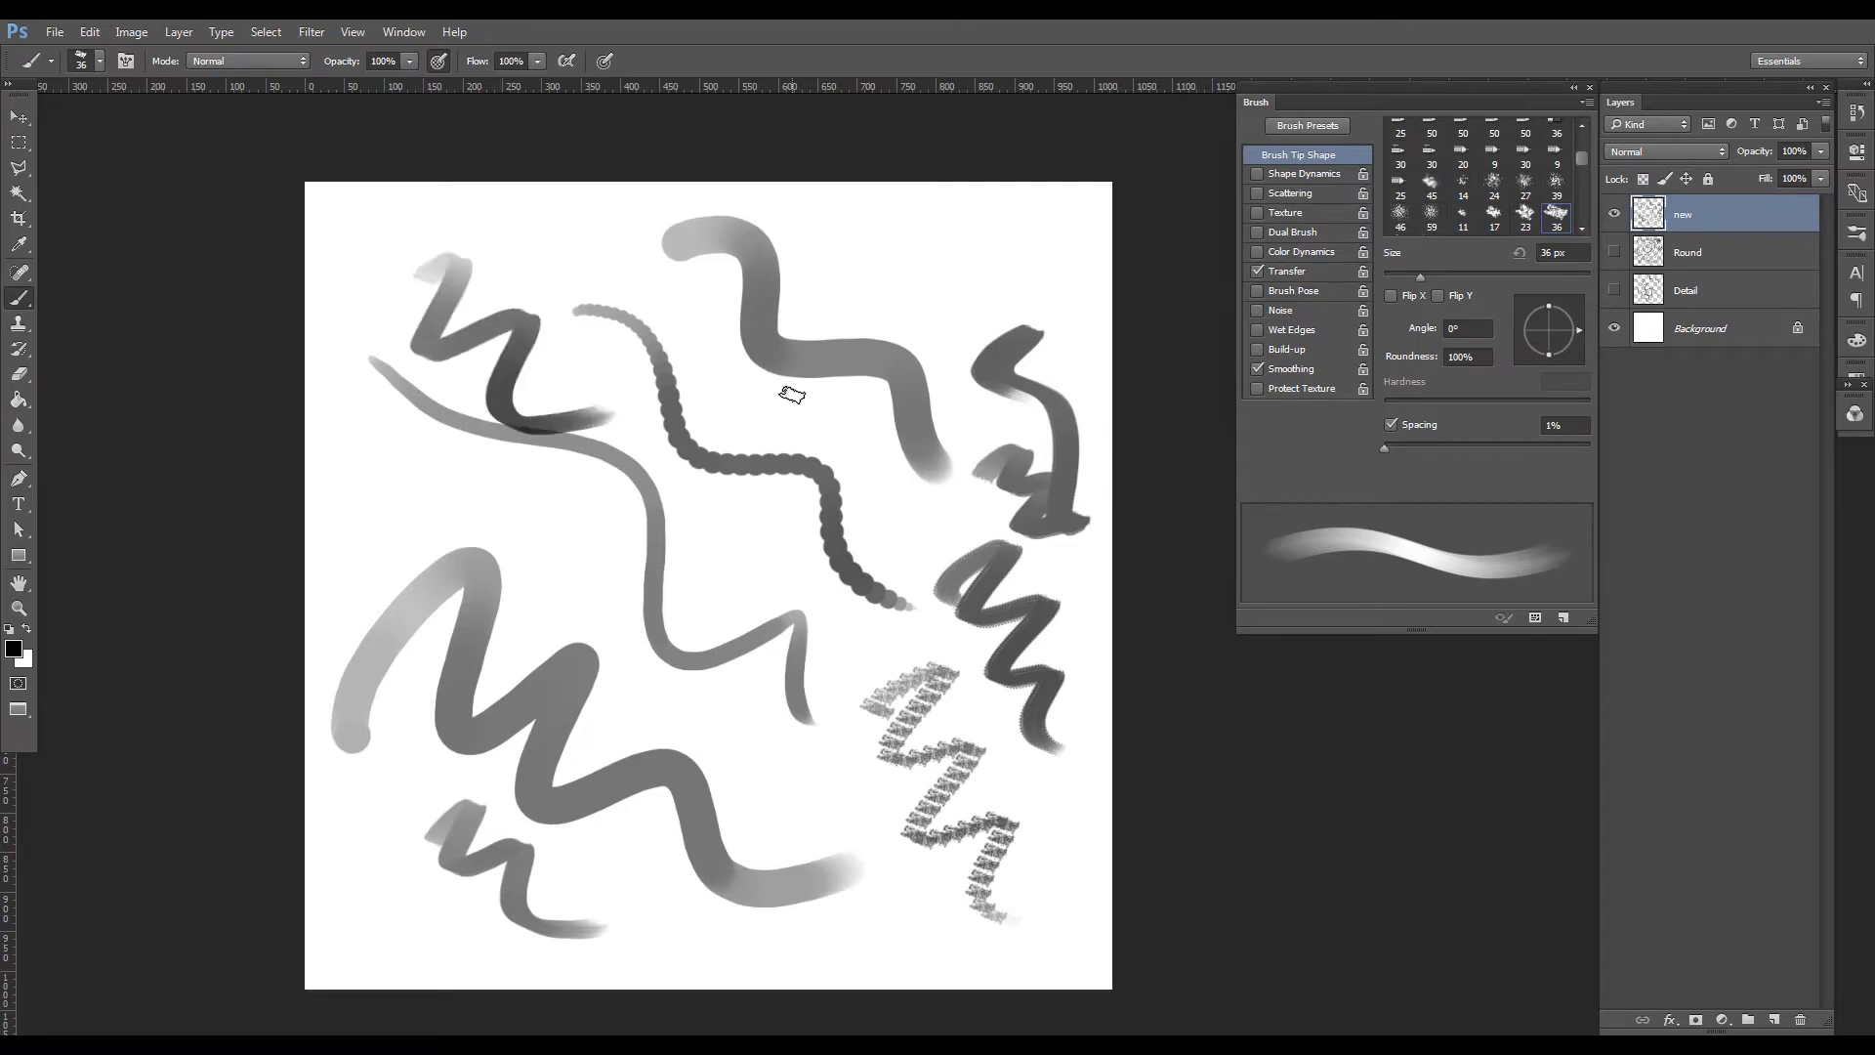
# Hide the new layer and add a layer named web above it.
pyautogui.click(1614, 214)
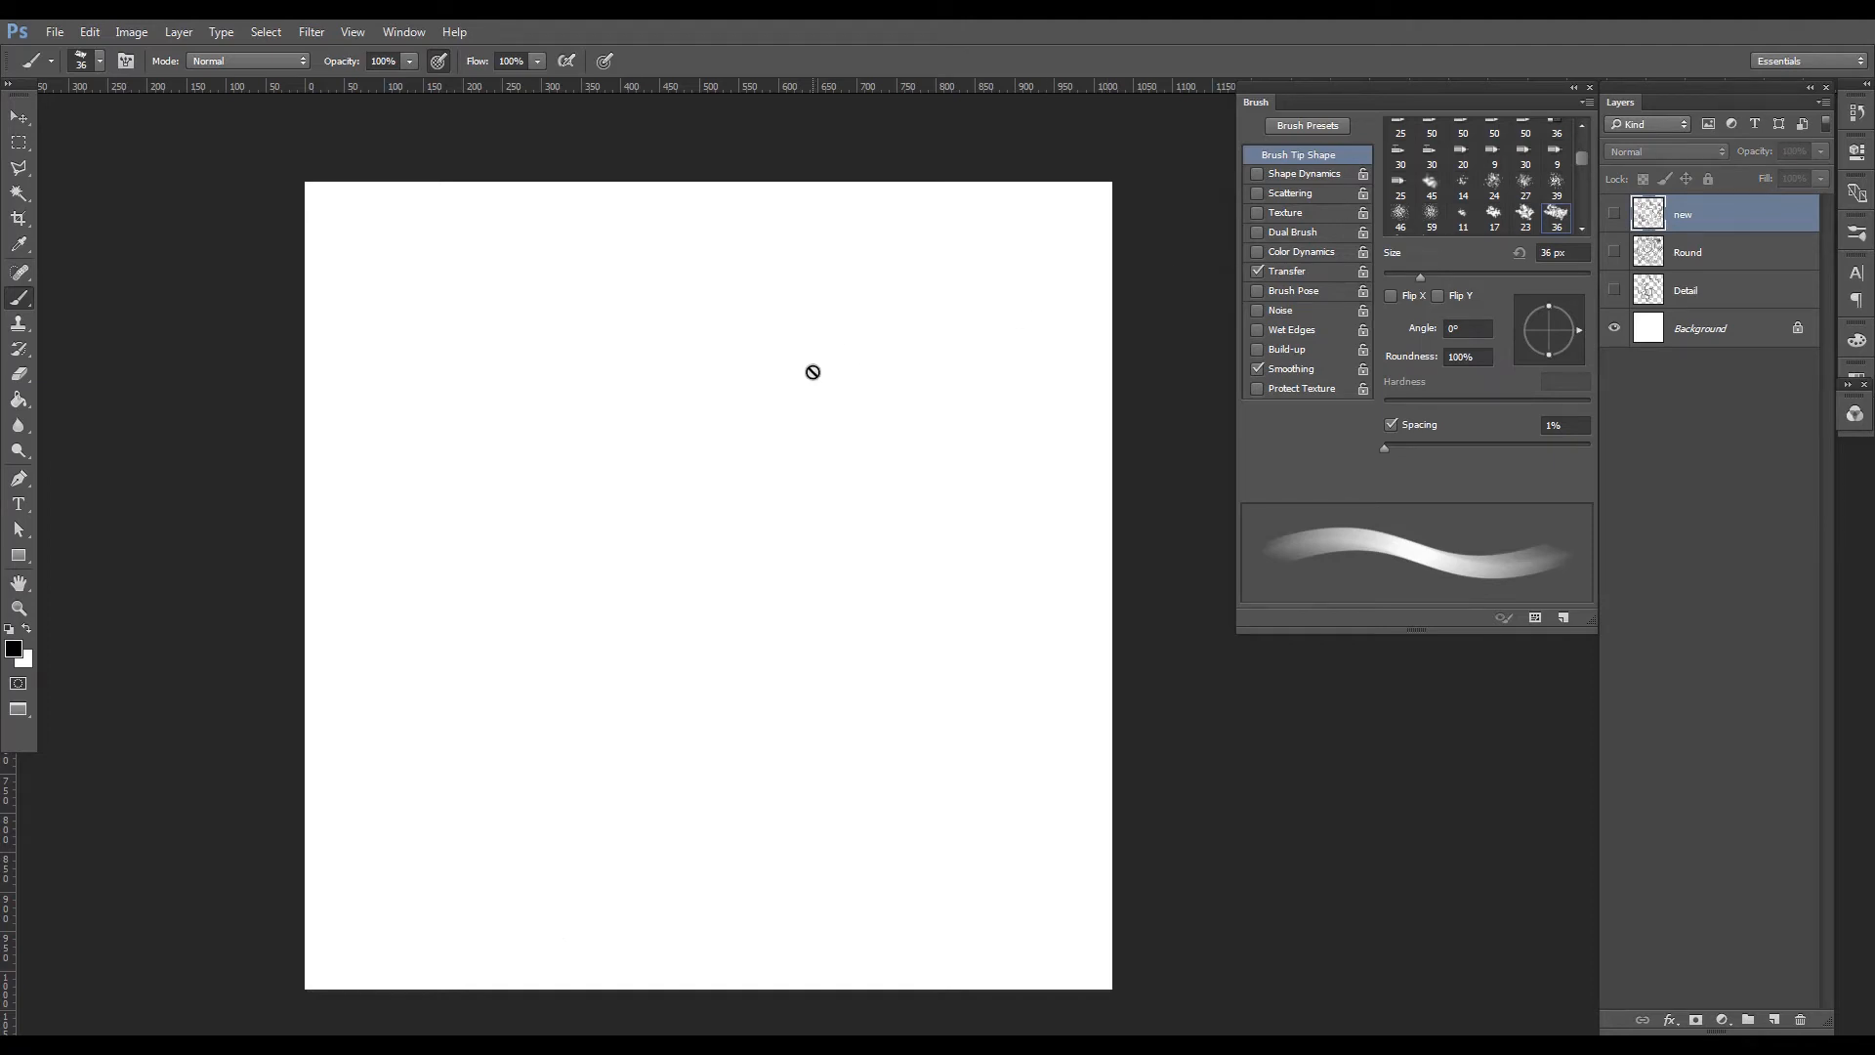
pyautogui.click(1776, 1019)
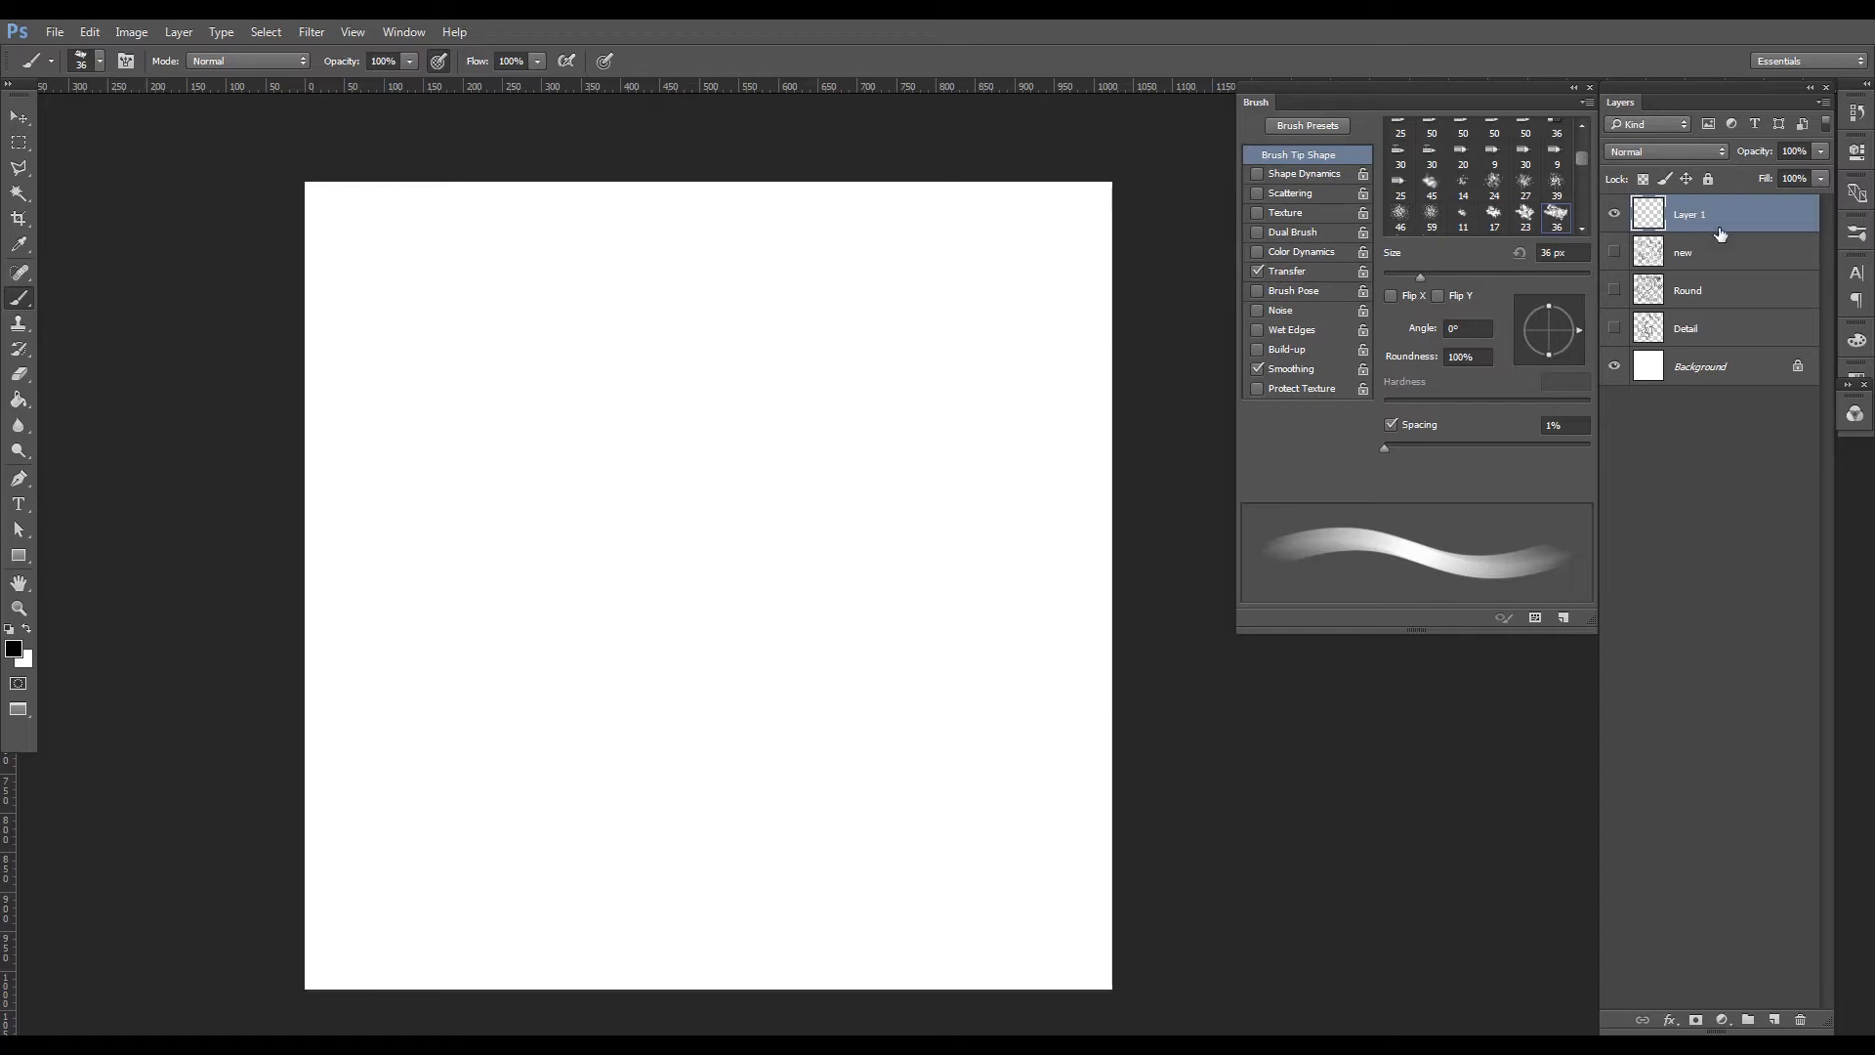
pyautogui.doubleClick(1694, 216)
pyautogui.press('Return')
pyautogui.press('t')
pyautogui.click(472, 451)
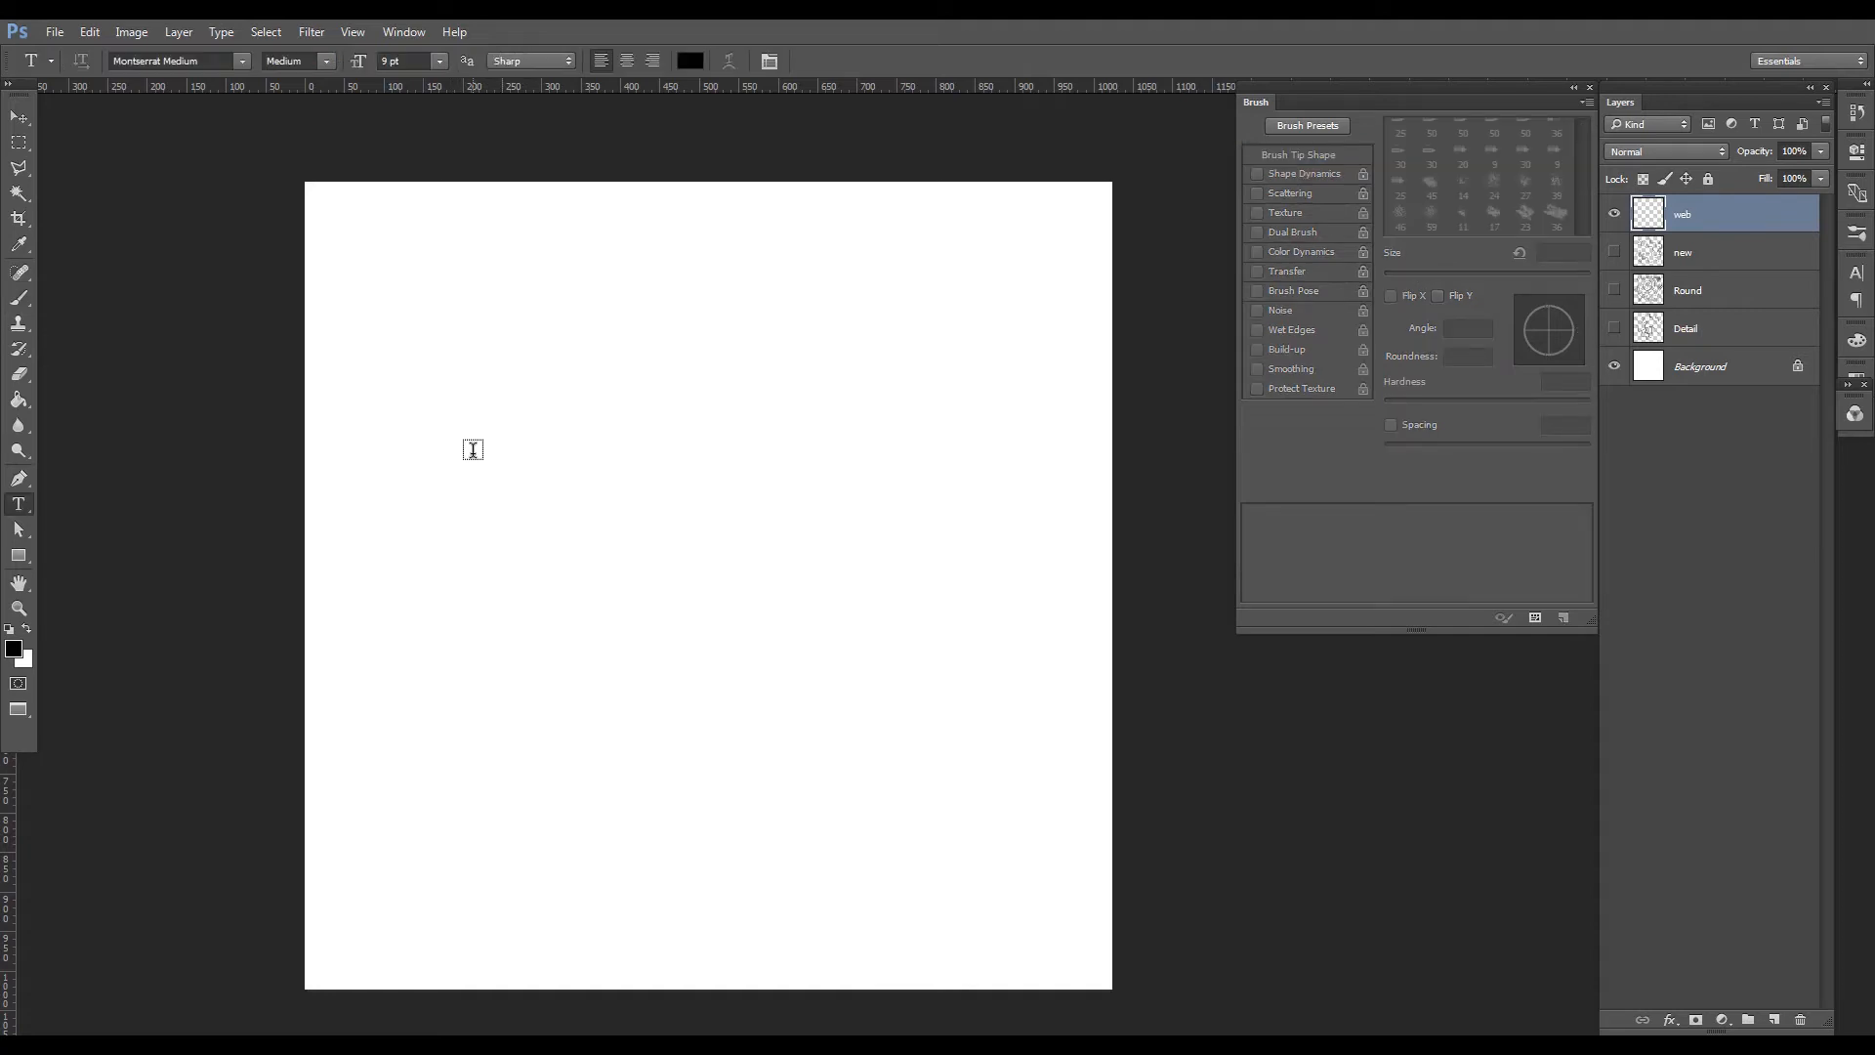
pyautogui.write('www.zeroo')
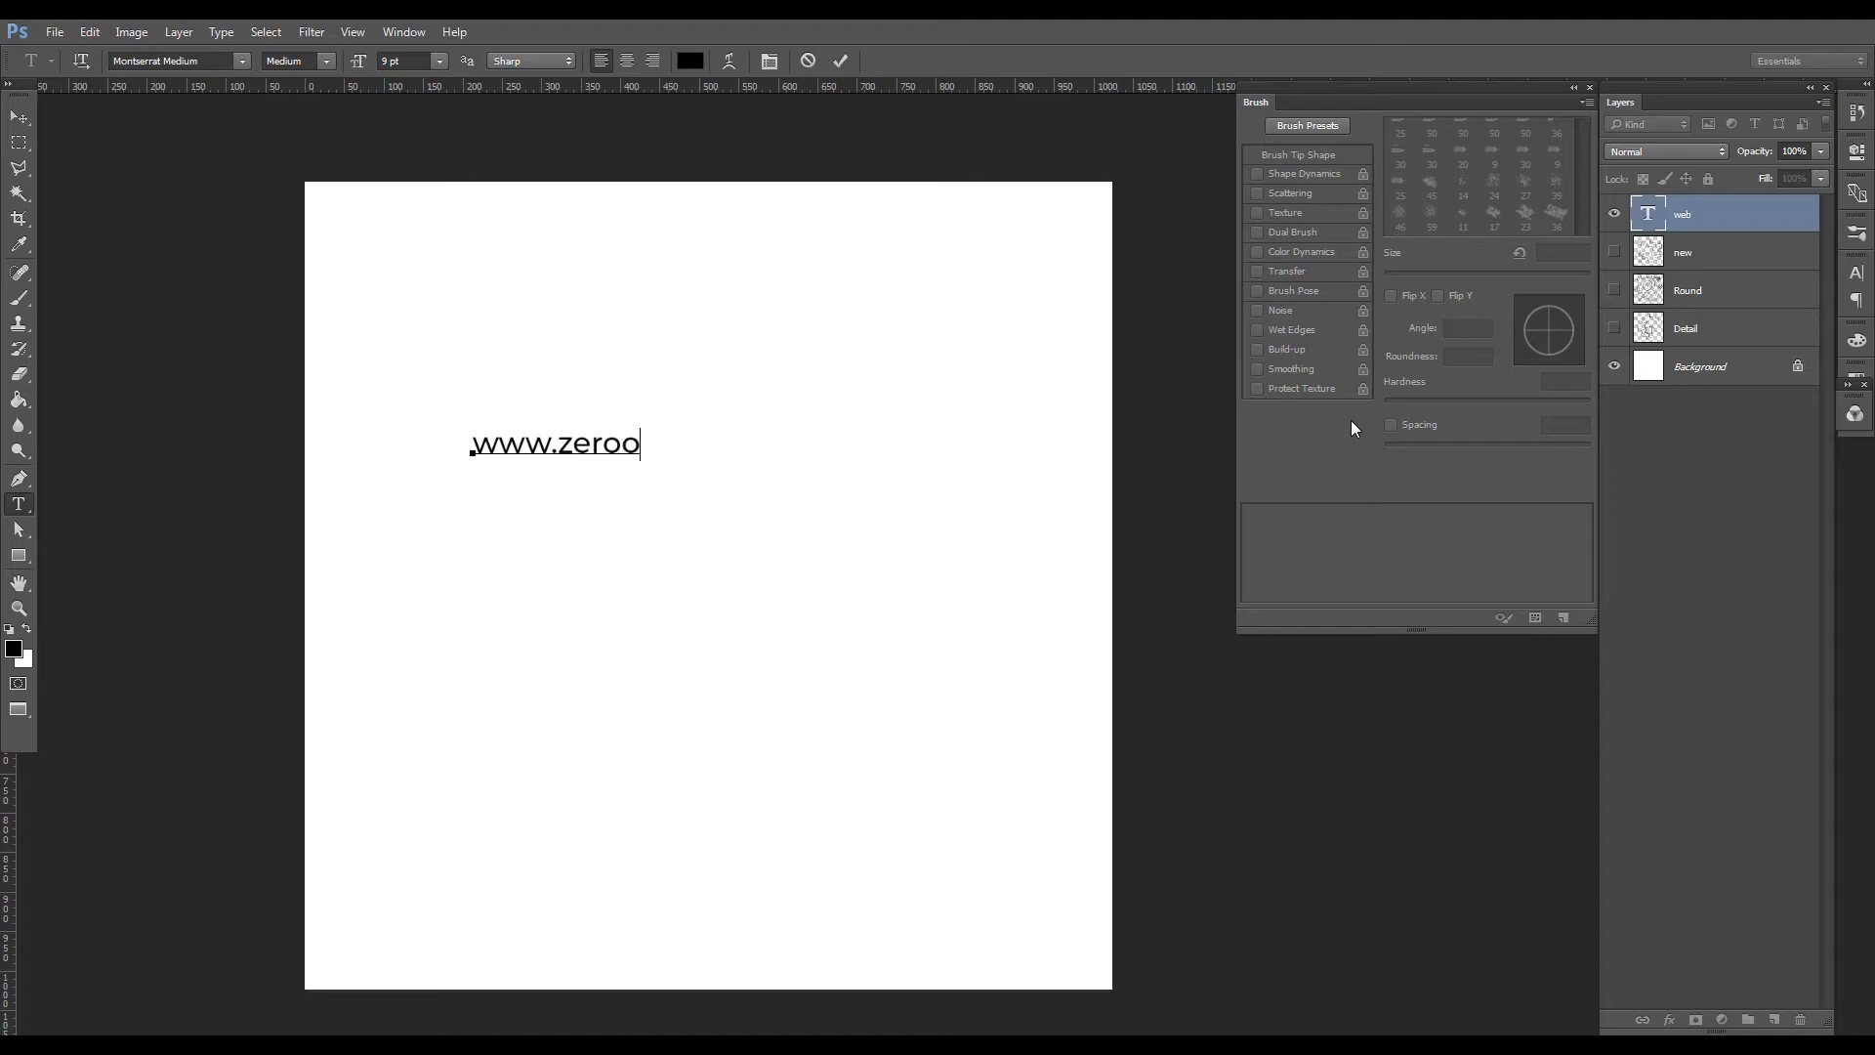
pyautogui.write('neart.com')
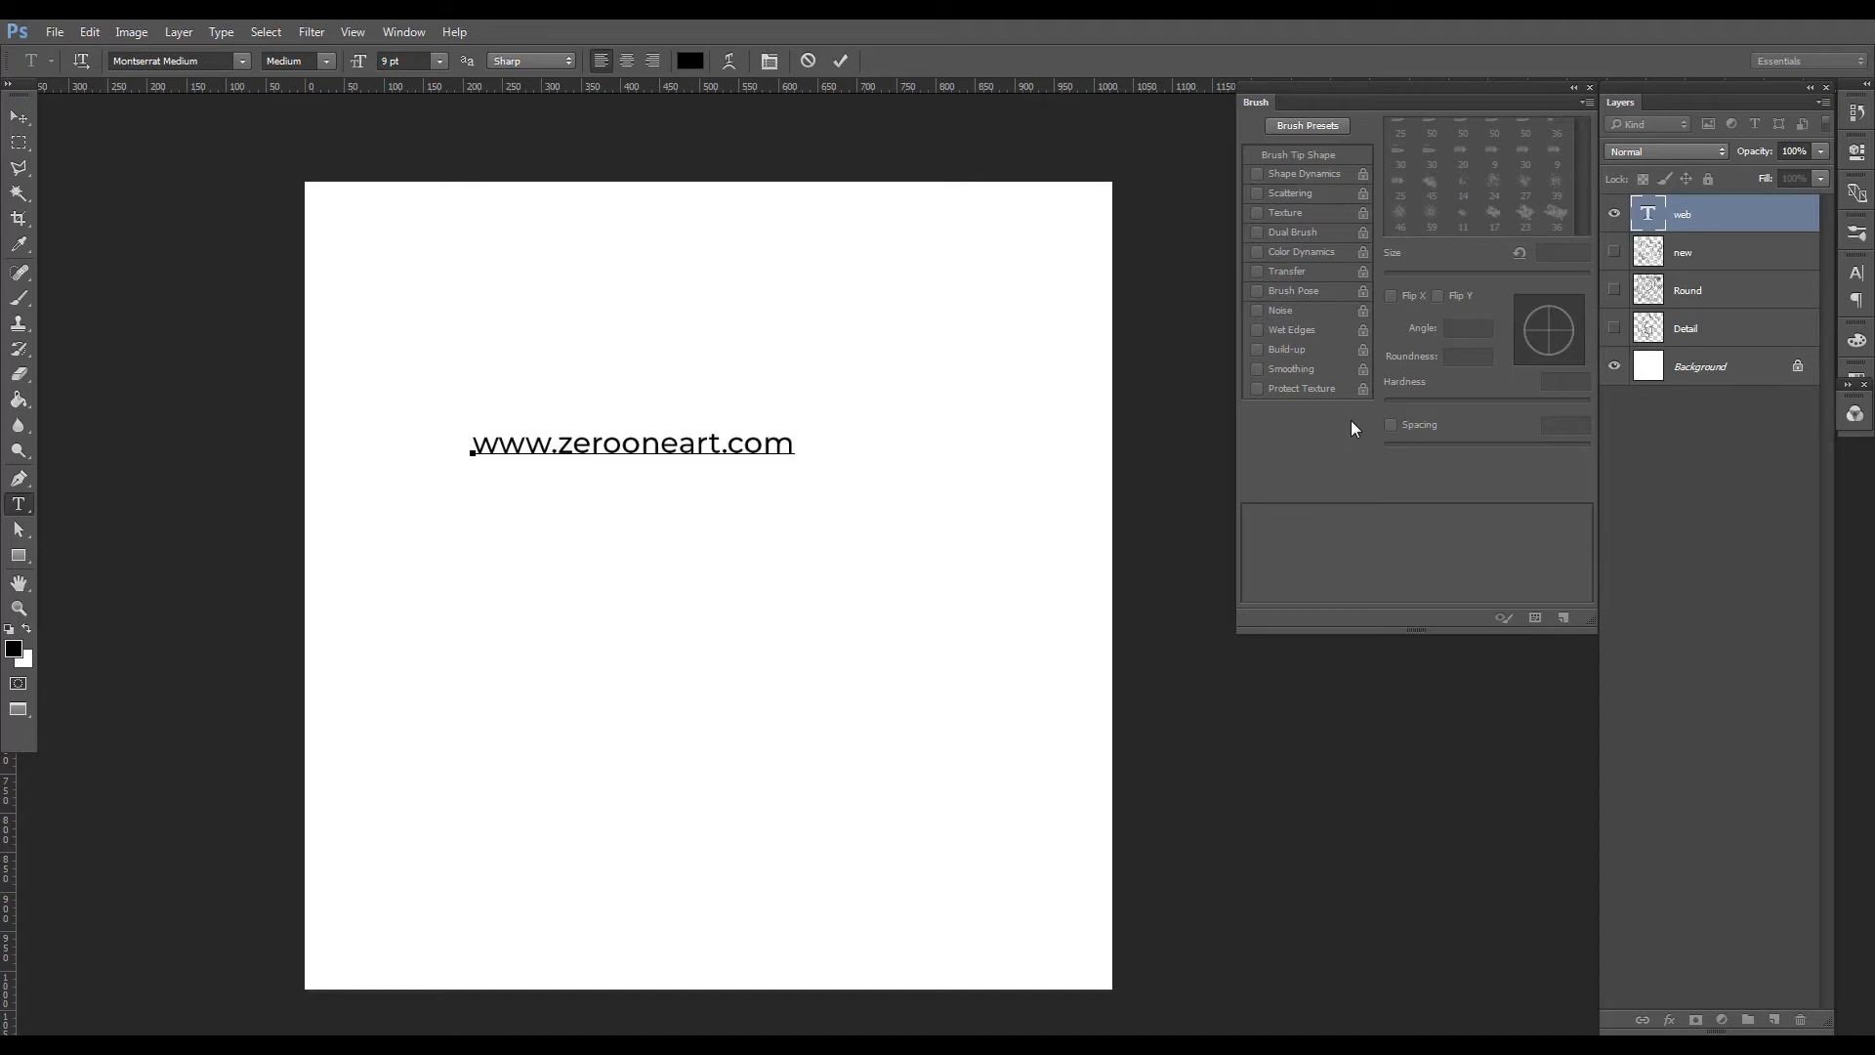
pyautogui.press('Return')
pyautogui.write('Caricature Artist')
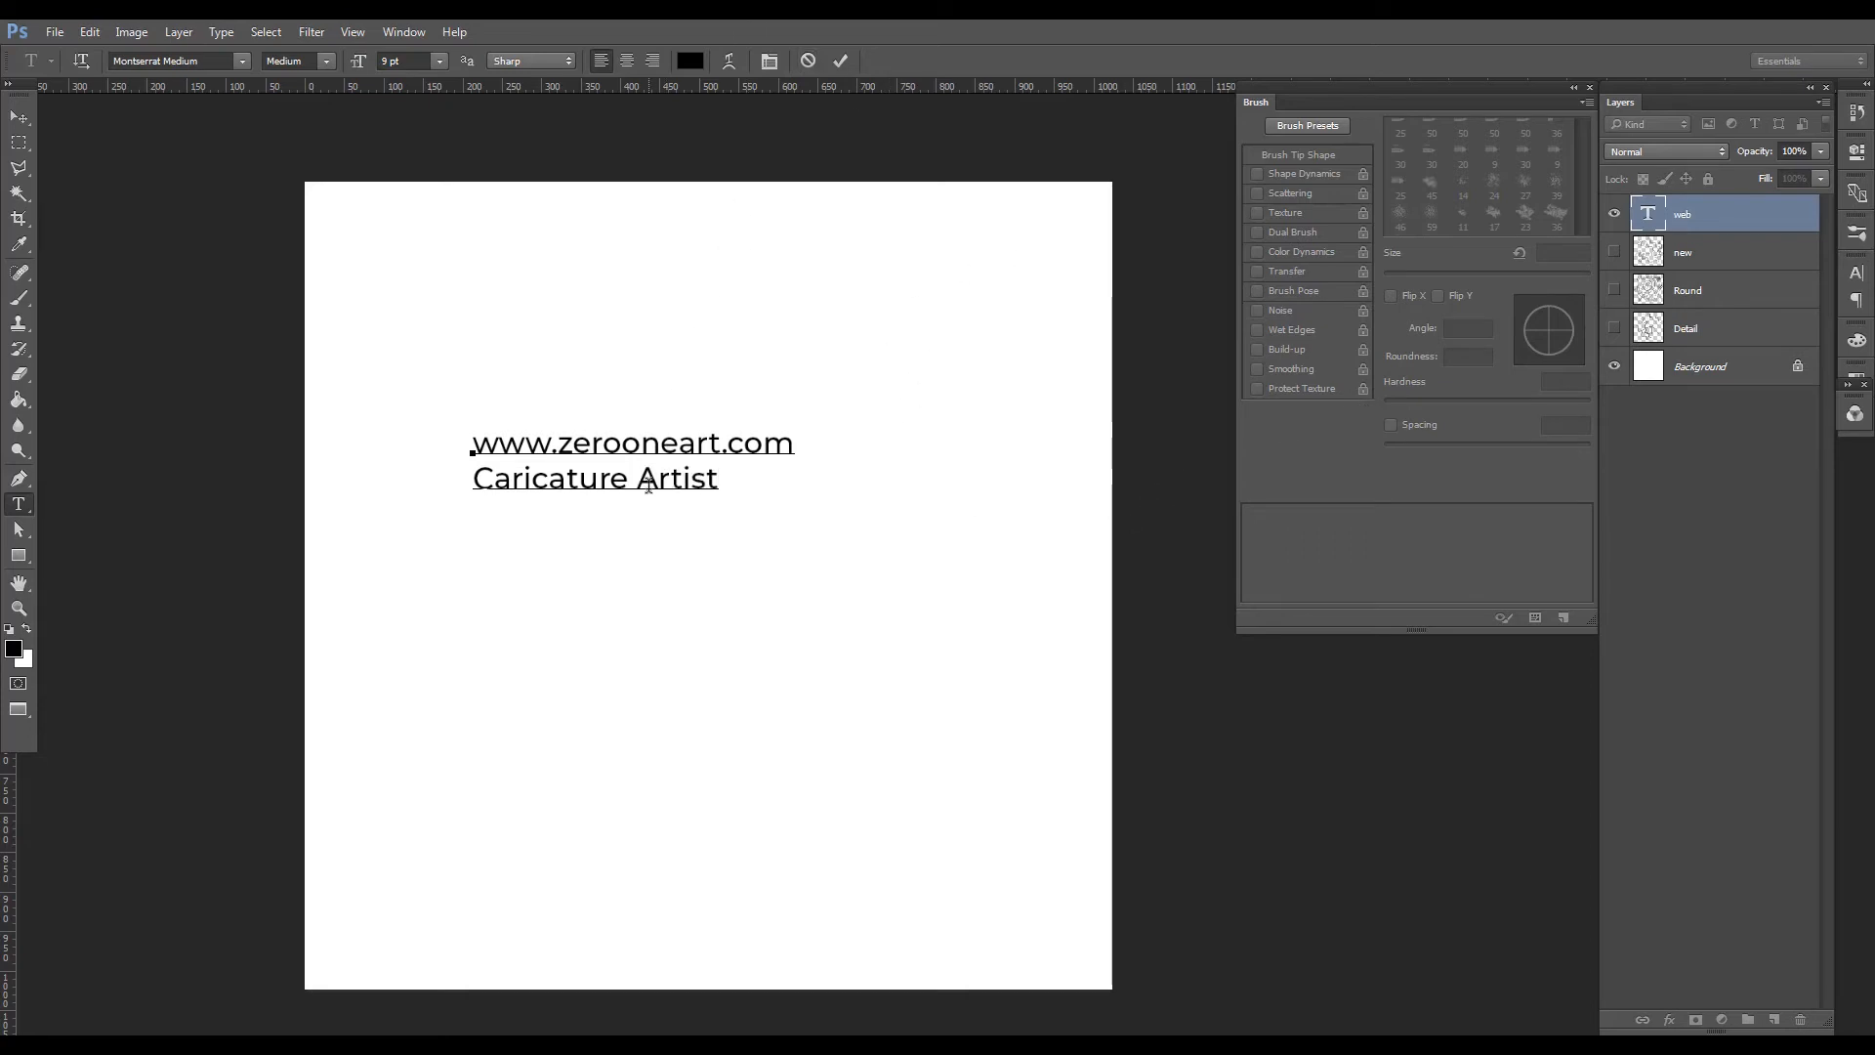
# Change the second text line to the single word "Caricatureartist" and commit the text.
pyautogui.moveTo(653, 478); pyautogui.dragTo(640, 479)
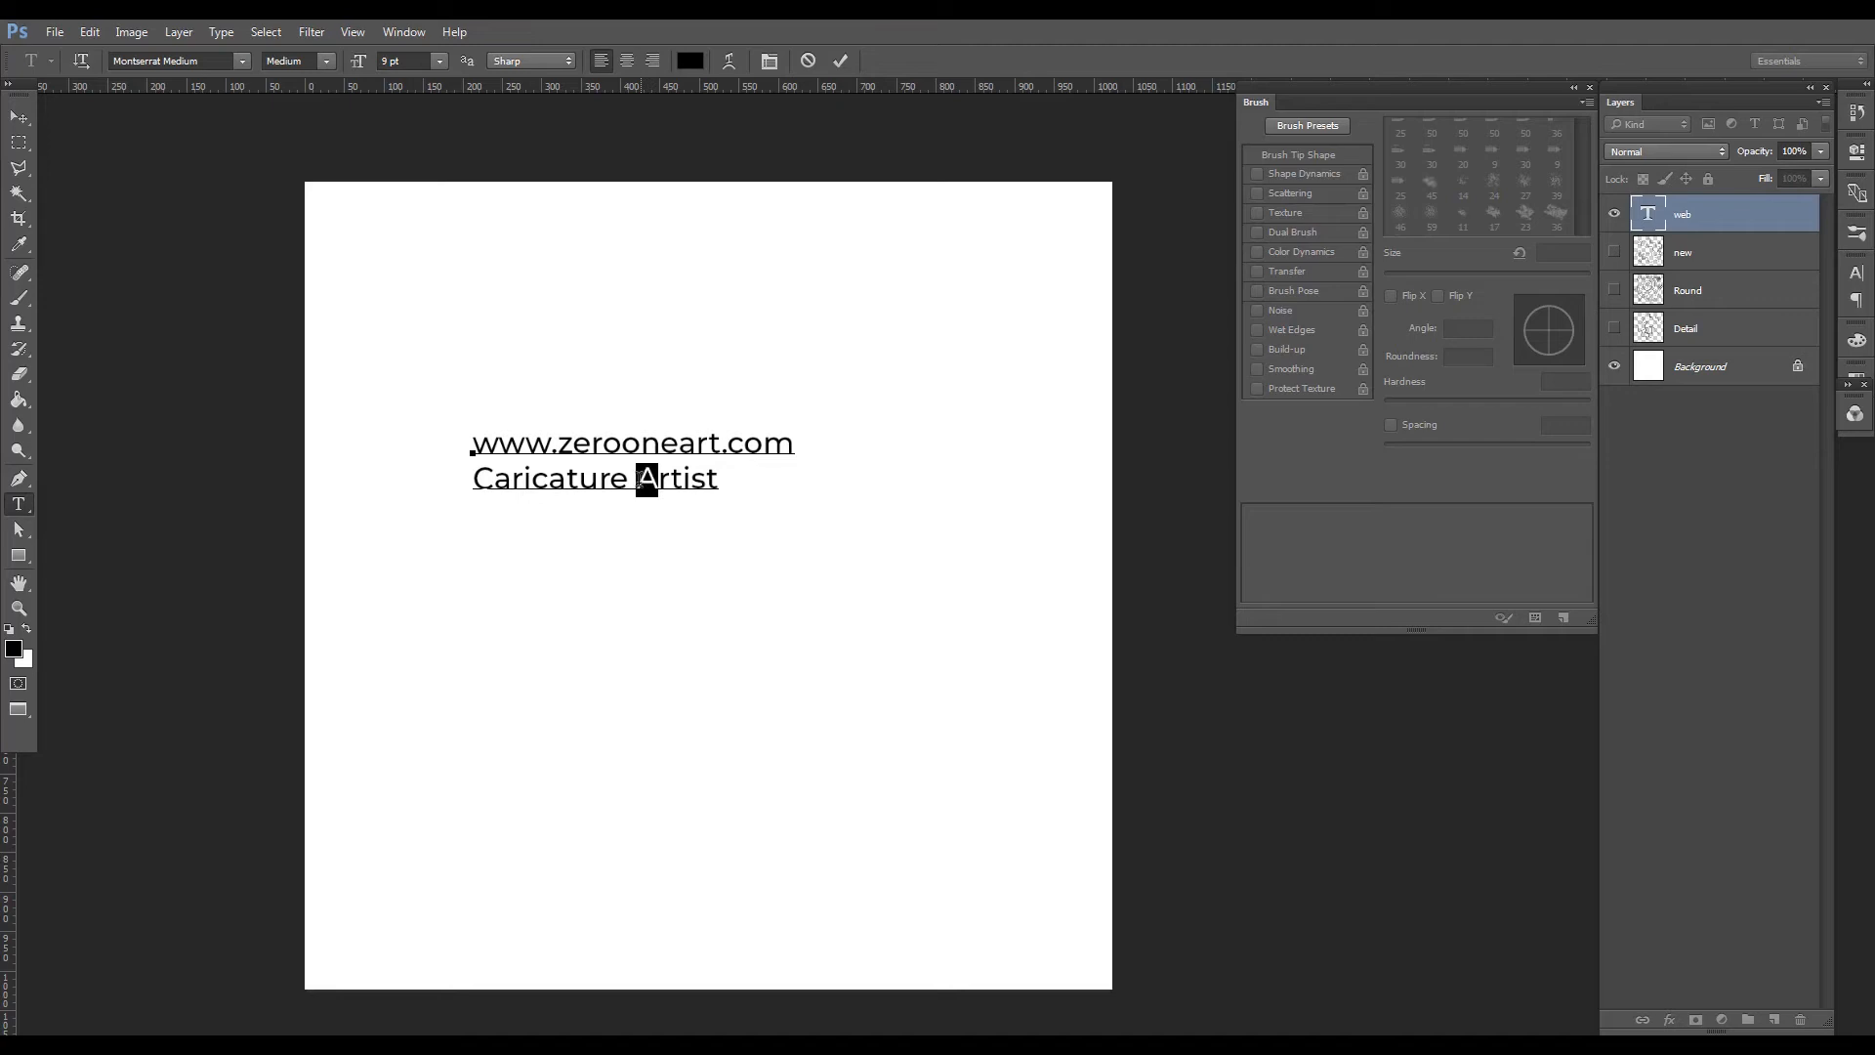
pyautogui.write('a')
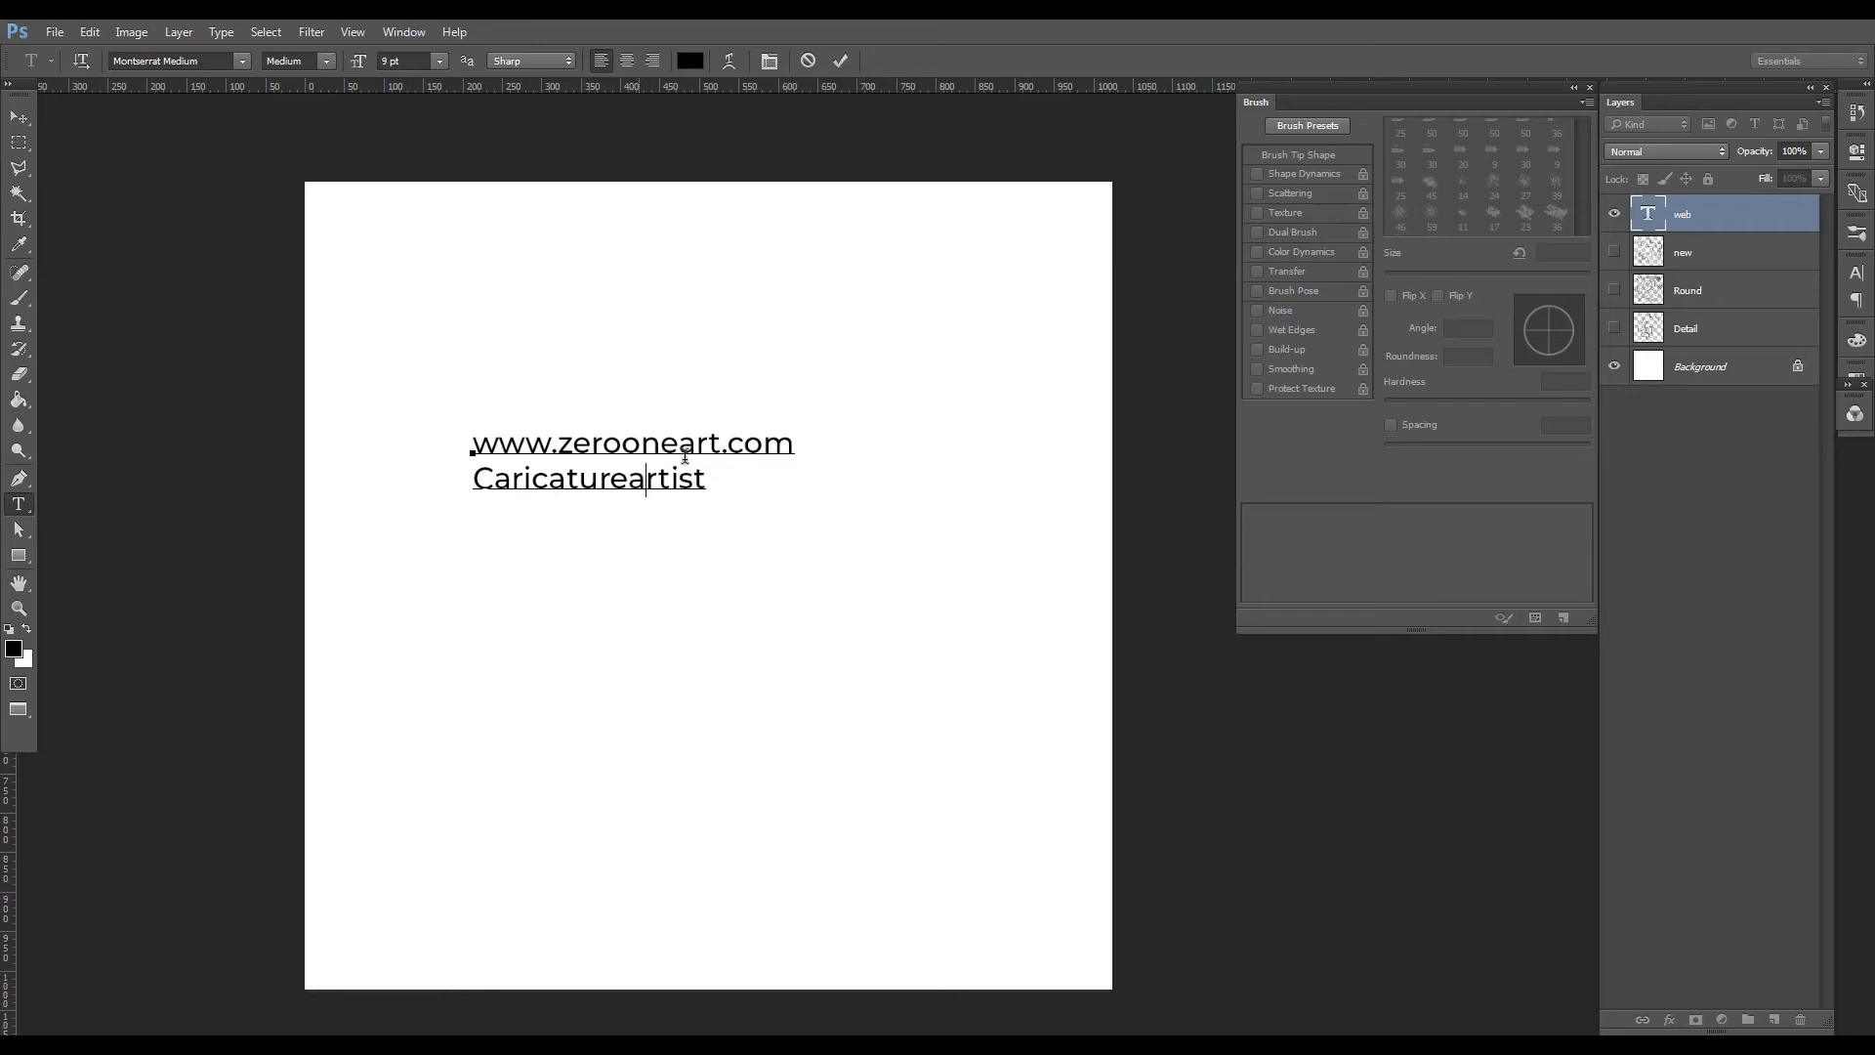
pyautogui.click(839, 60)
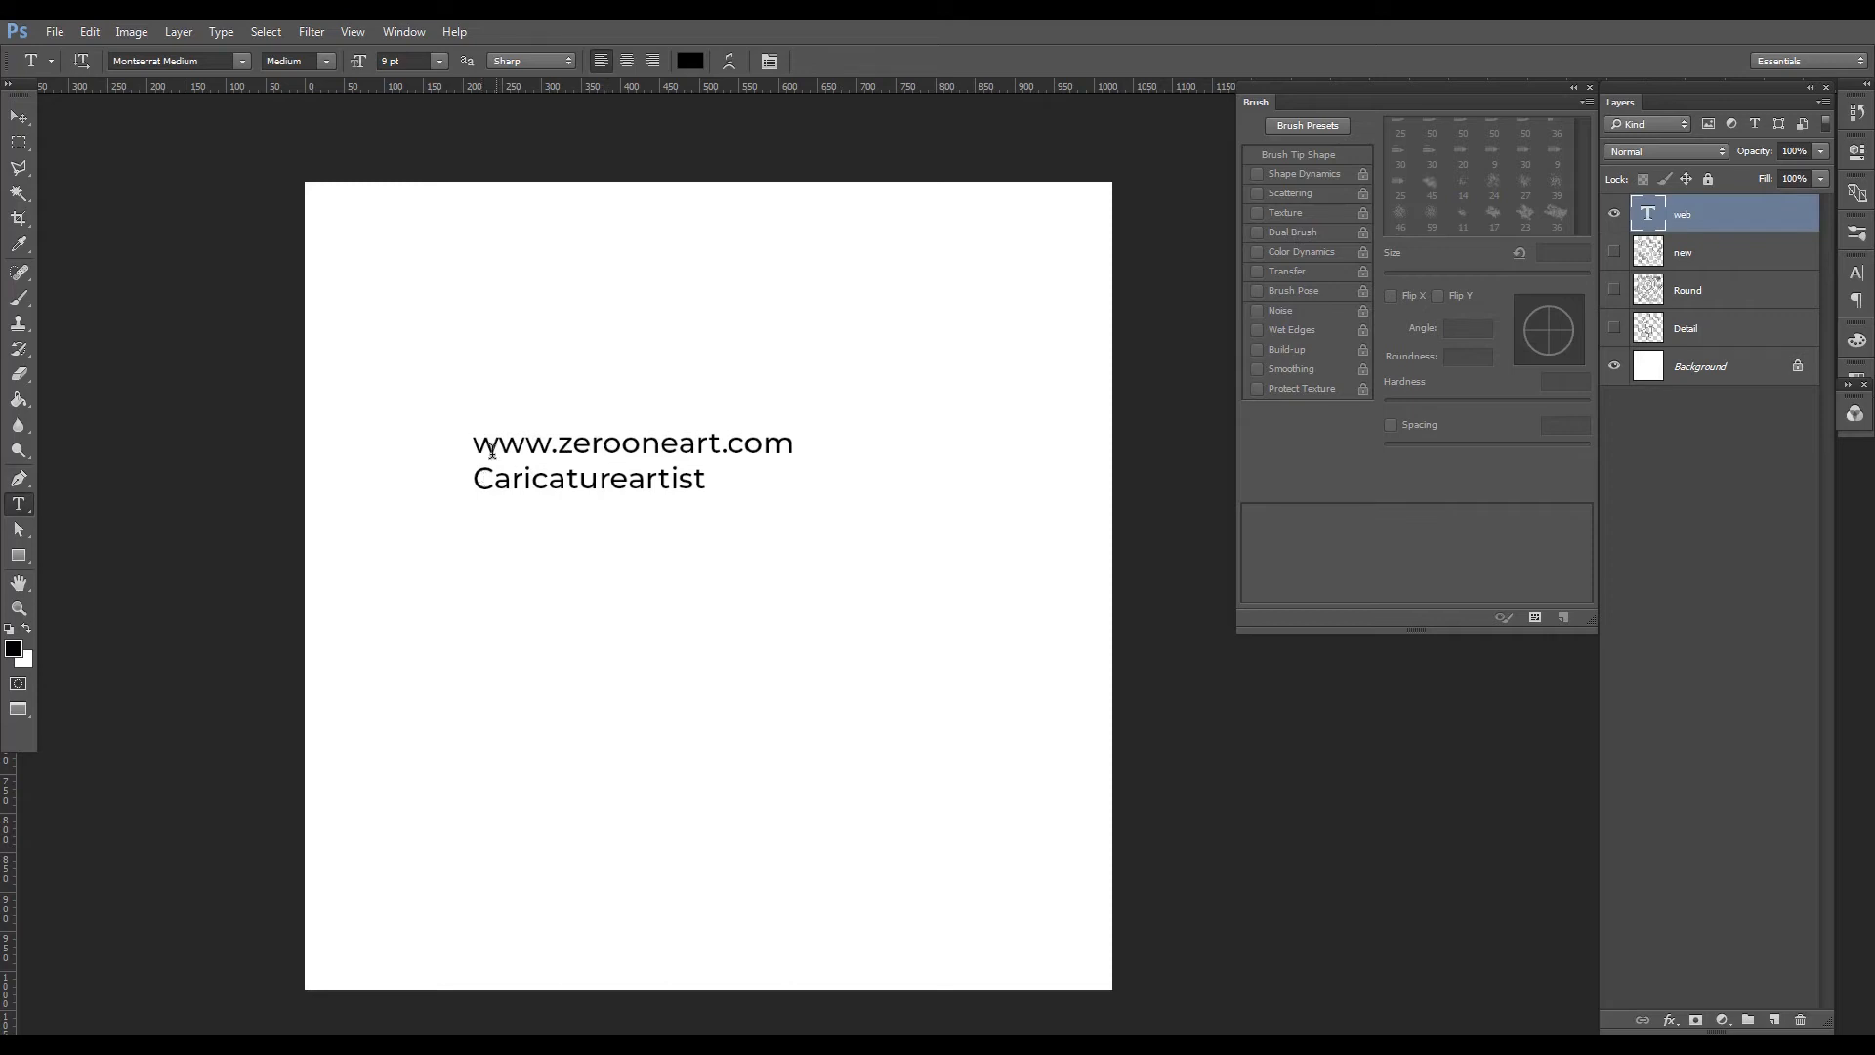
# Scale the text block up proportionally to about 162% and apply the transform.
pyautogui.click(18, 116)
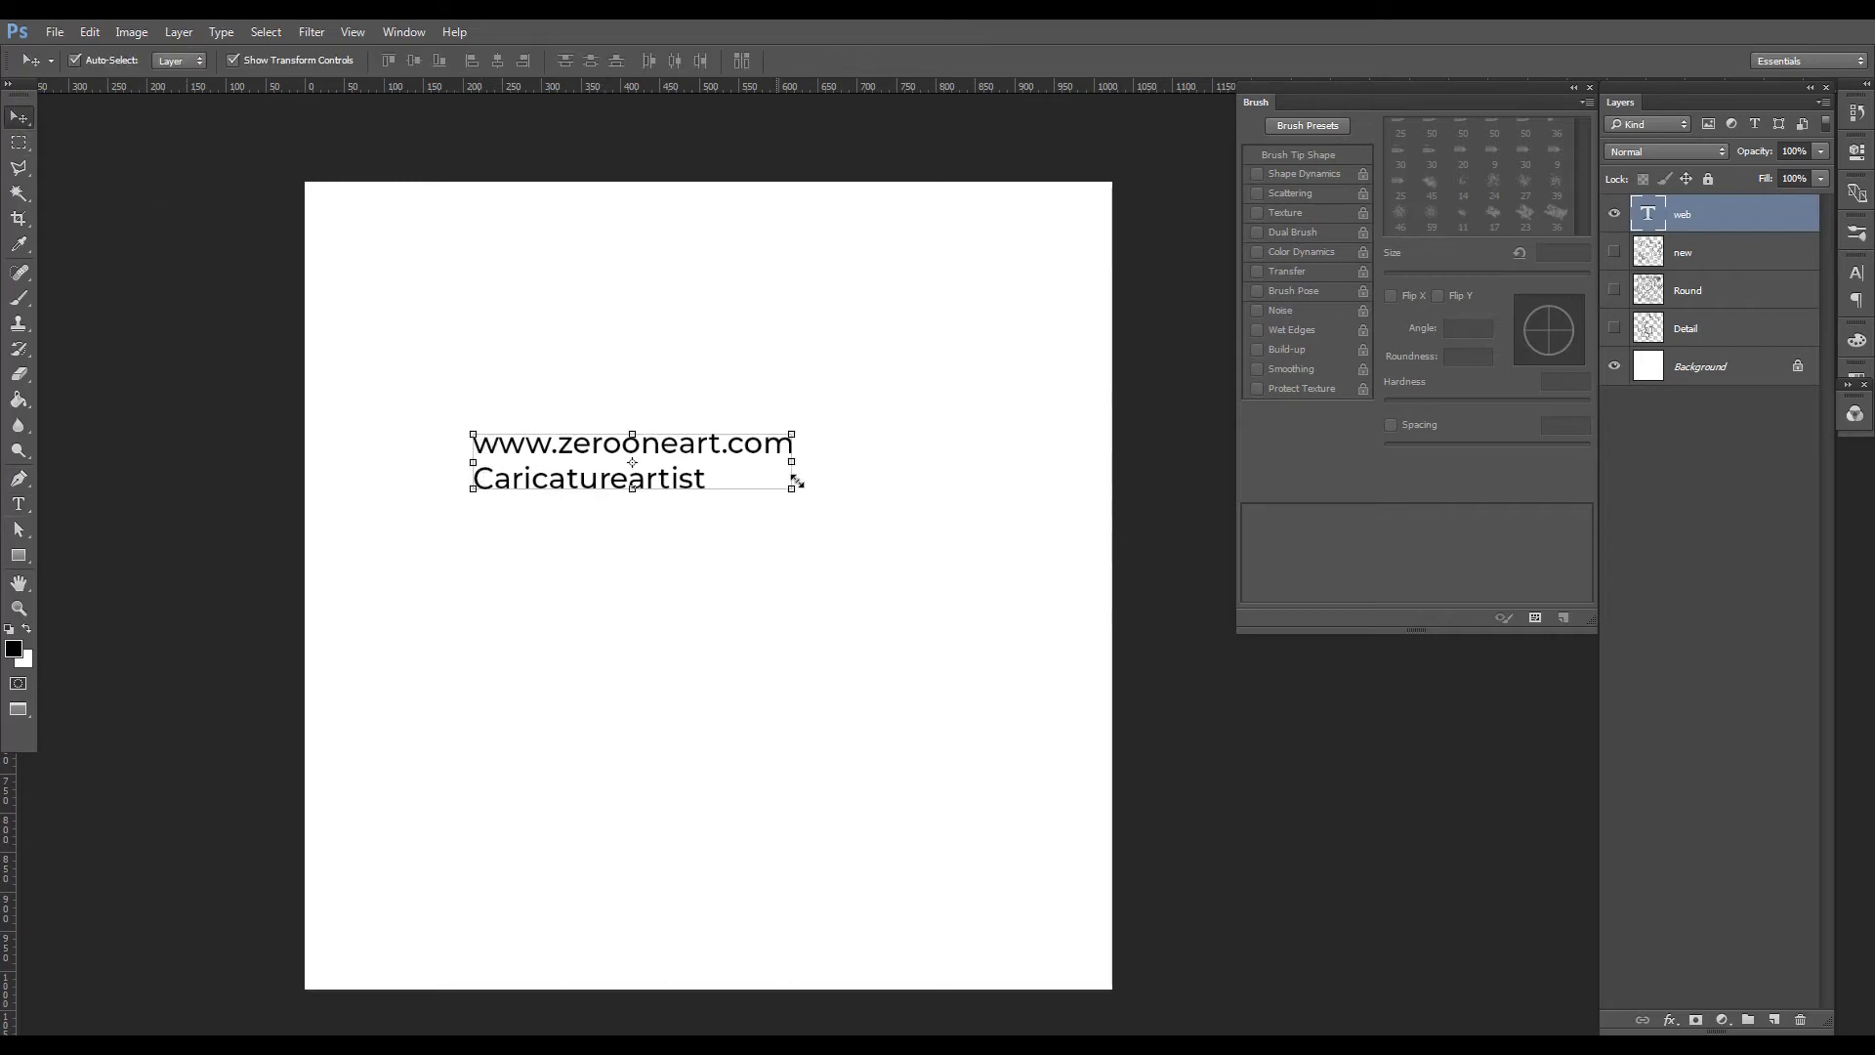
pyautogui.moveTo(787, 492); pyautogui.dragTo(957, 690)
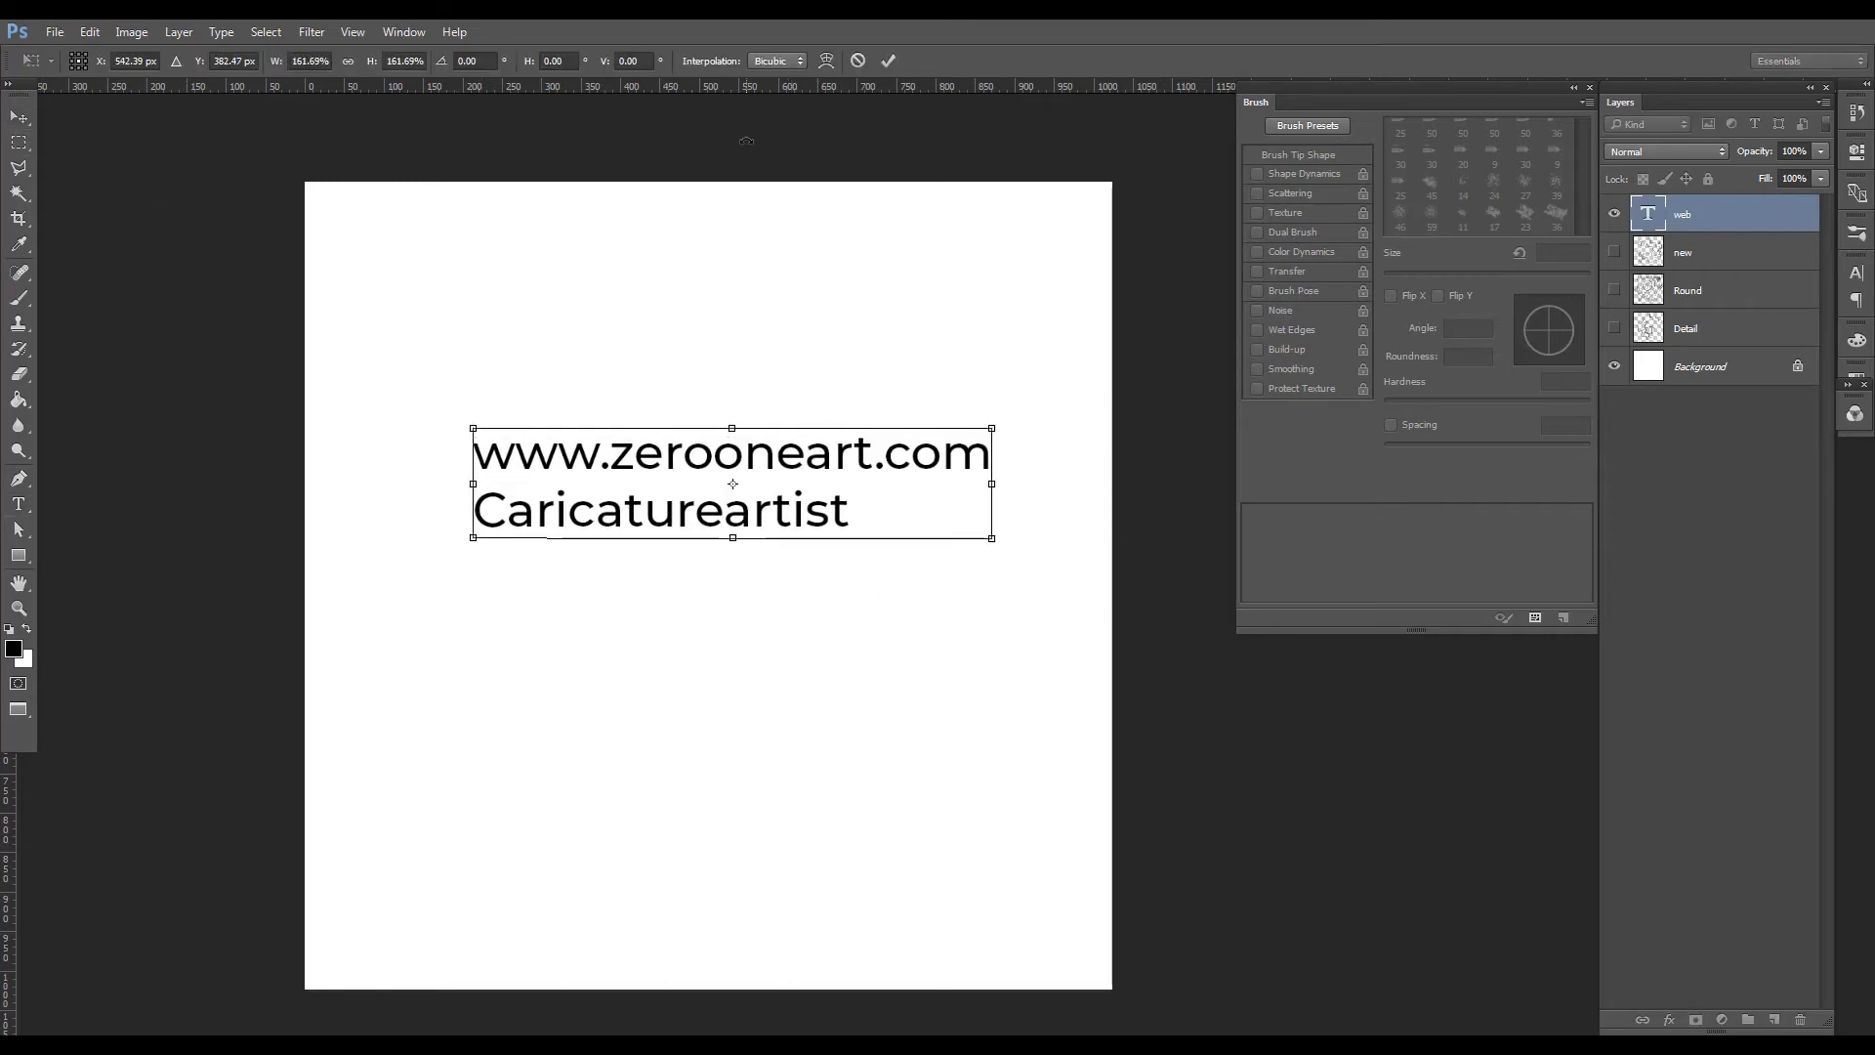
pyautogui.click(885, 61)
# Centre-align the two text lines and move the text block to about the middle of the canvas.
pyautogui.press('t')
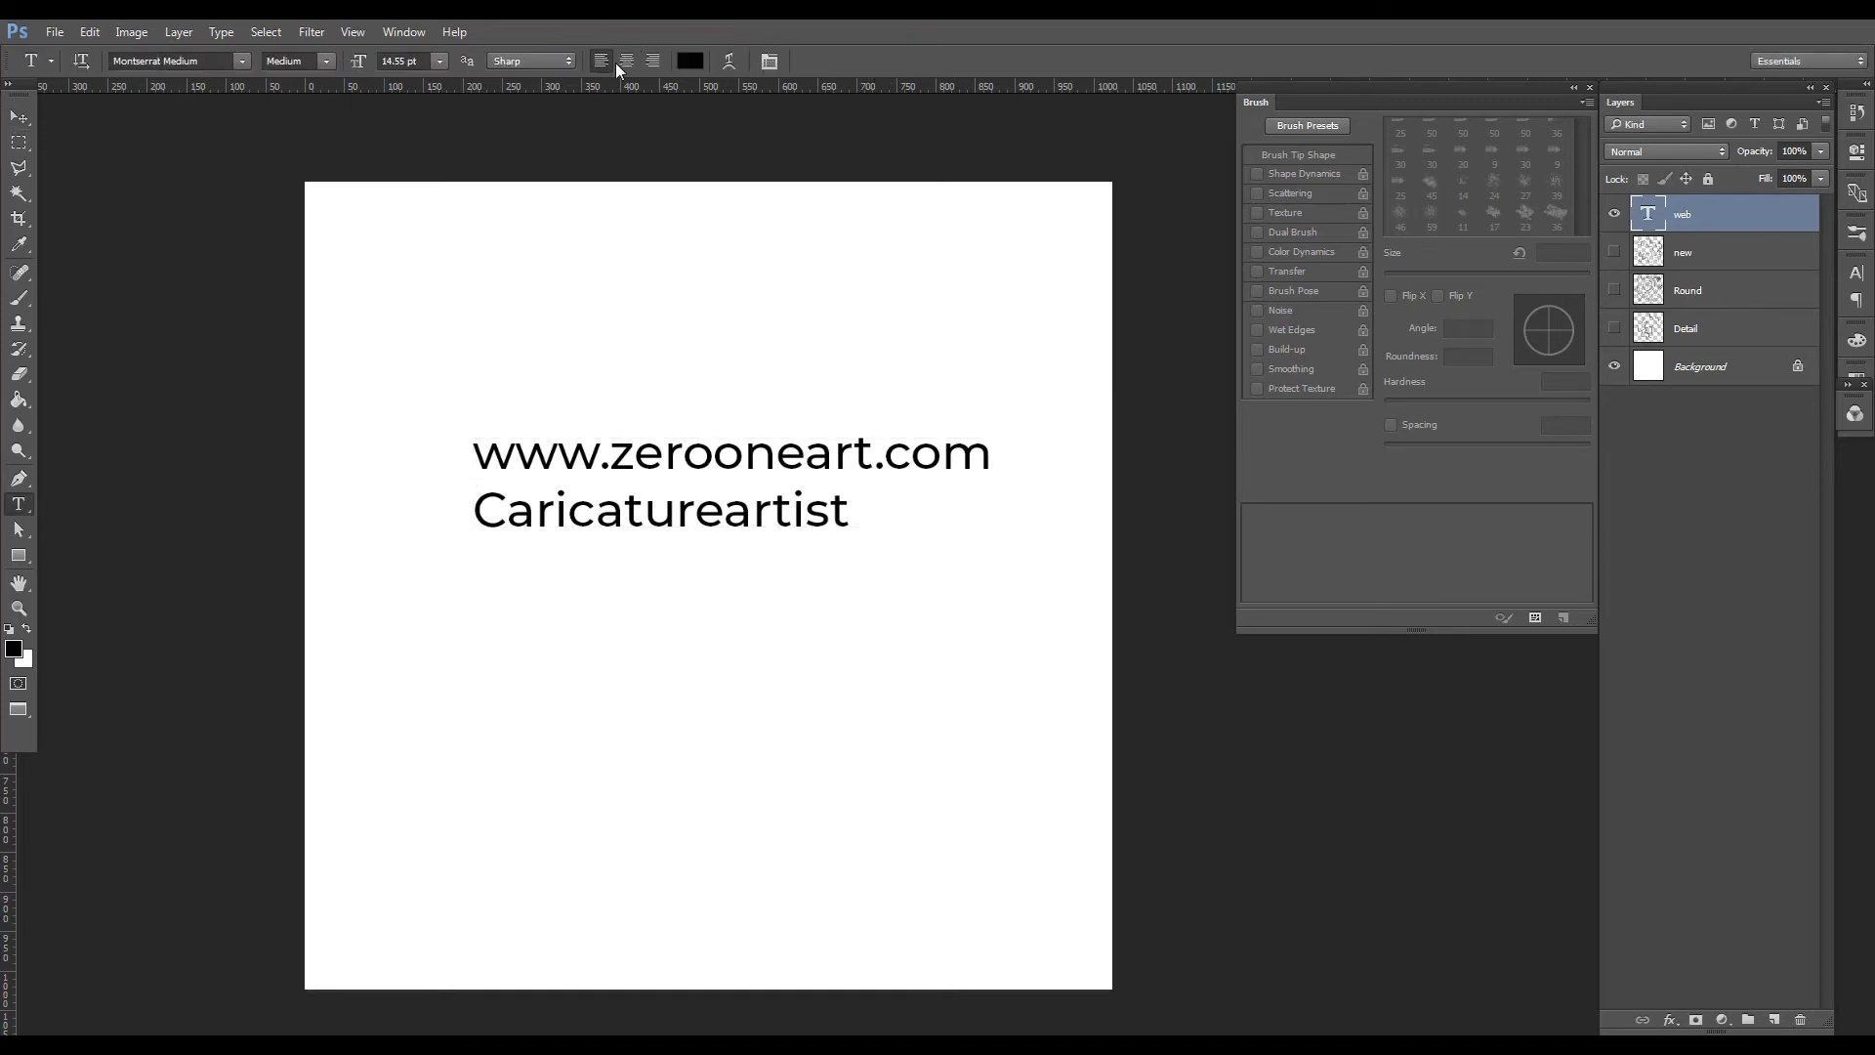
pyautogui.click(626, 61)
pyautogui.click(18, 116)
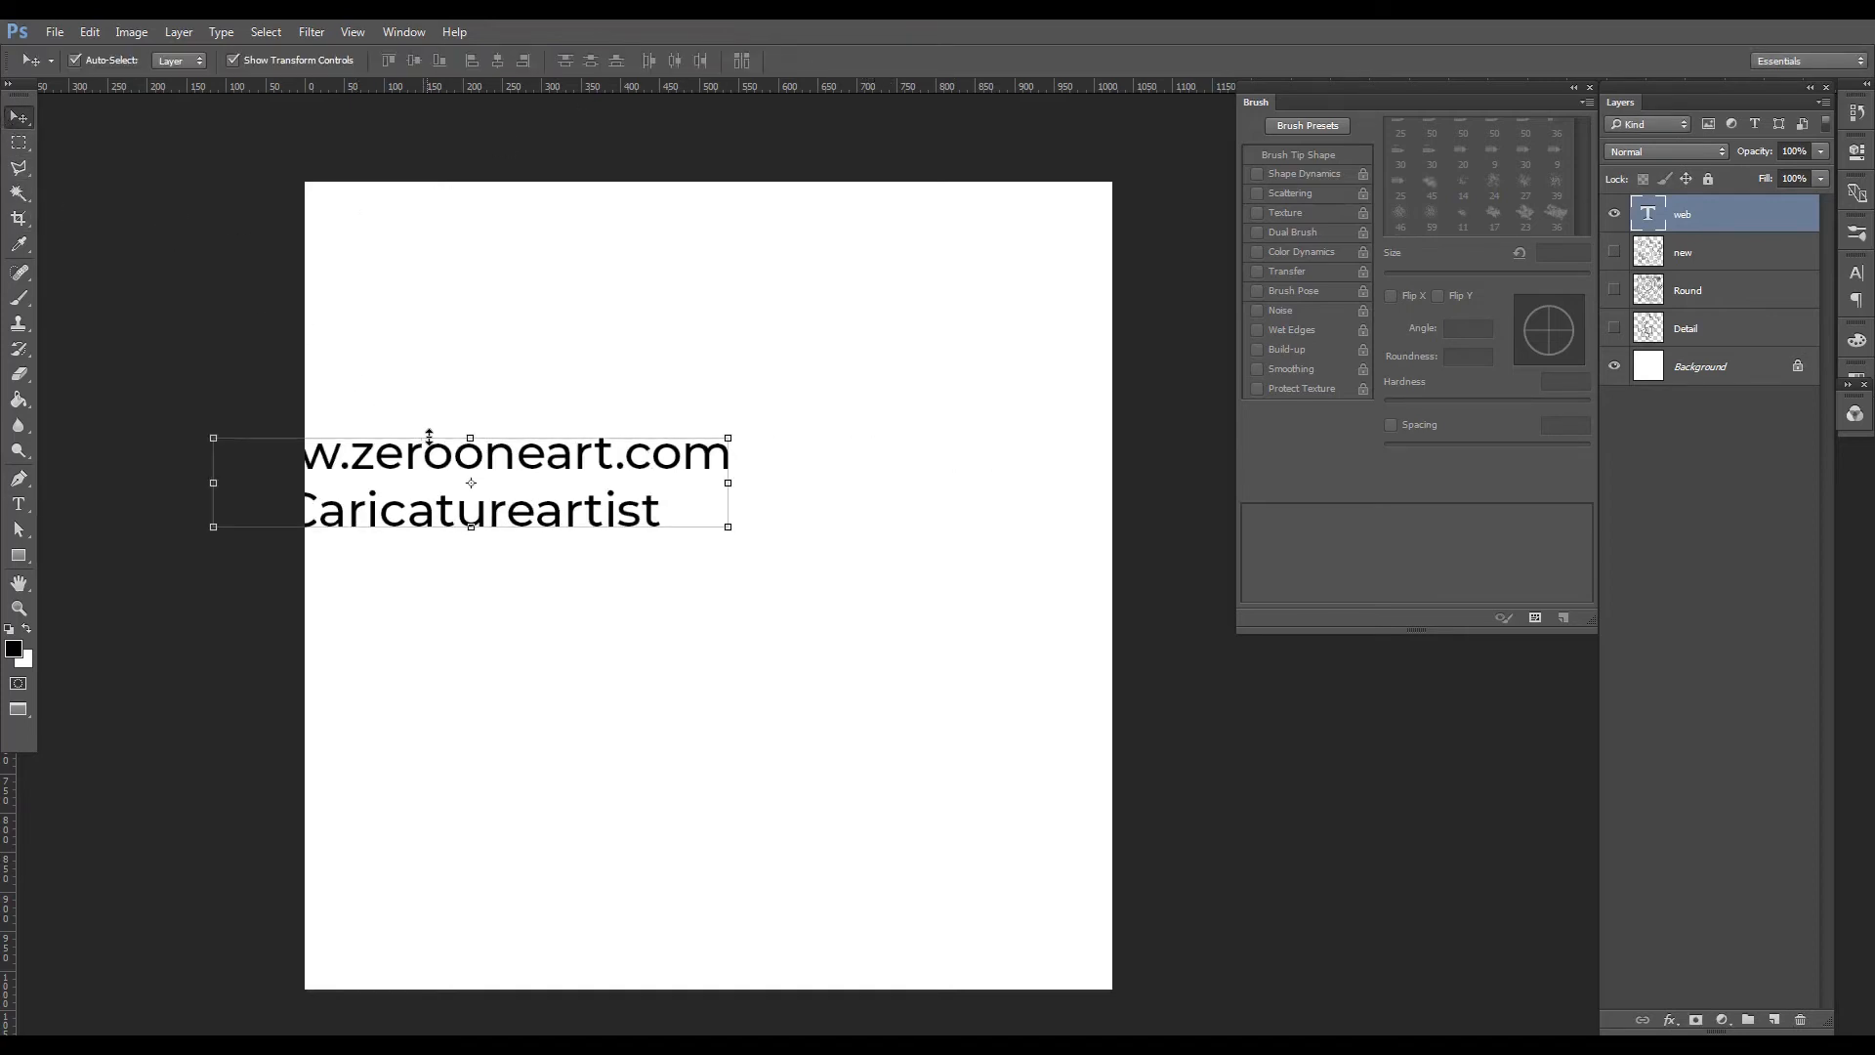
pyautogui.moveTo(455, 459); pyautogui.dragTo(742, 574)
pyautogui.moveTo(690, 578); pyautogui.dragTo(723, 565)
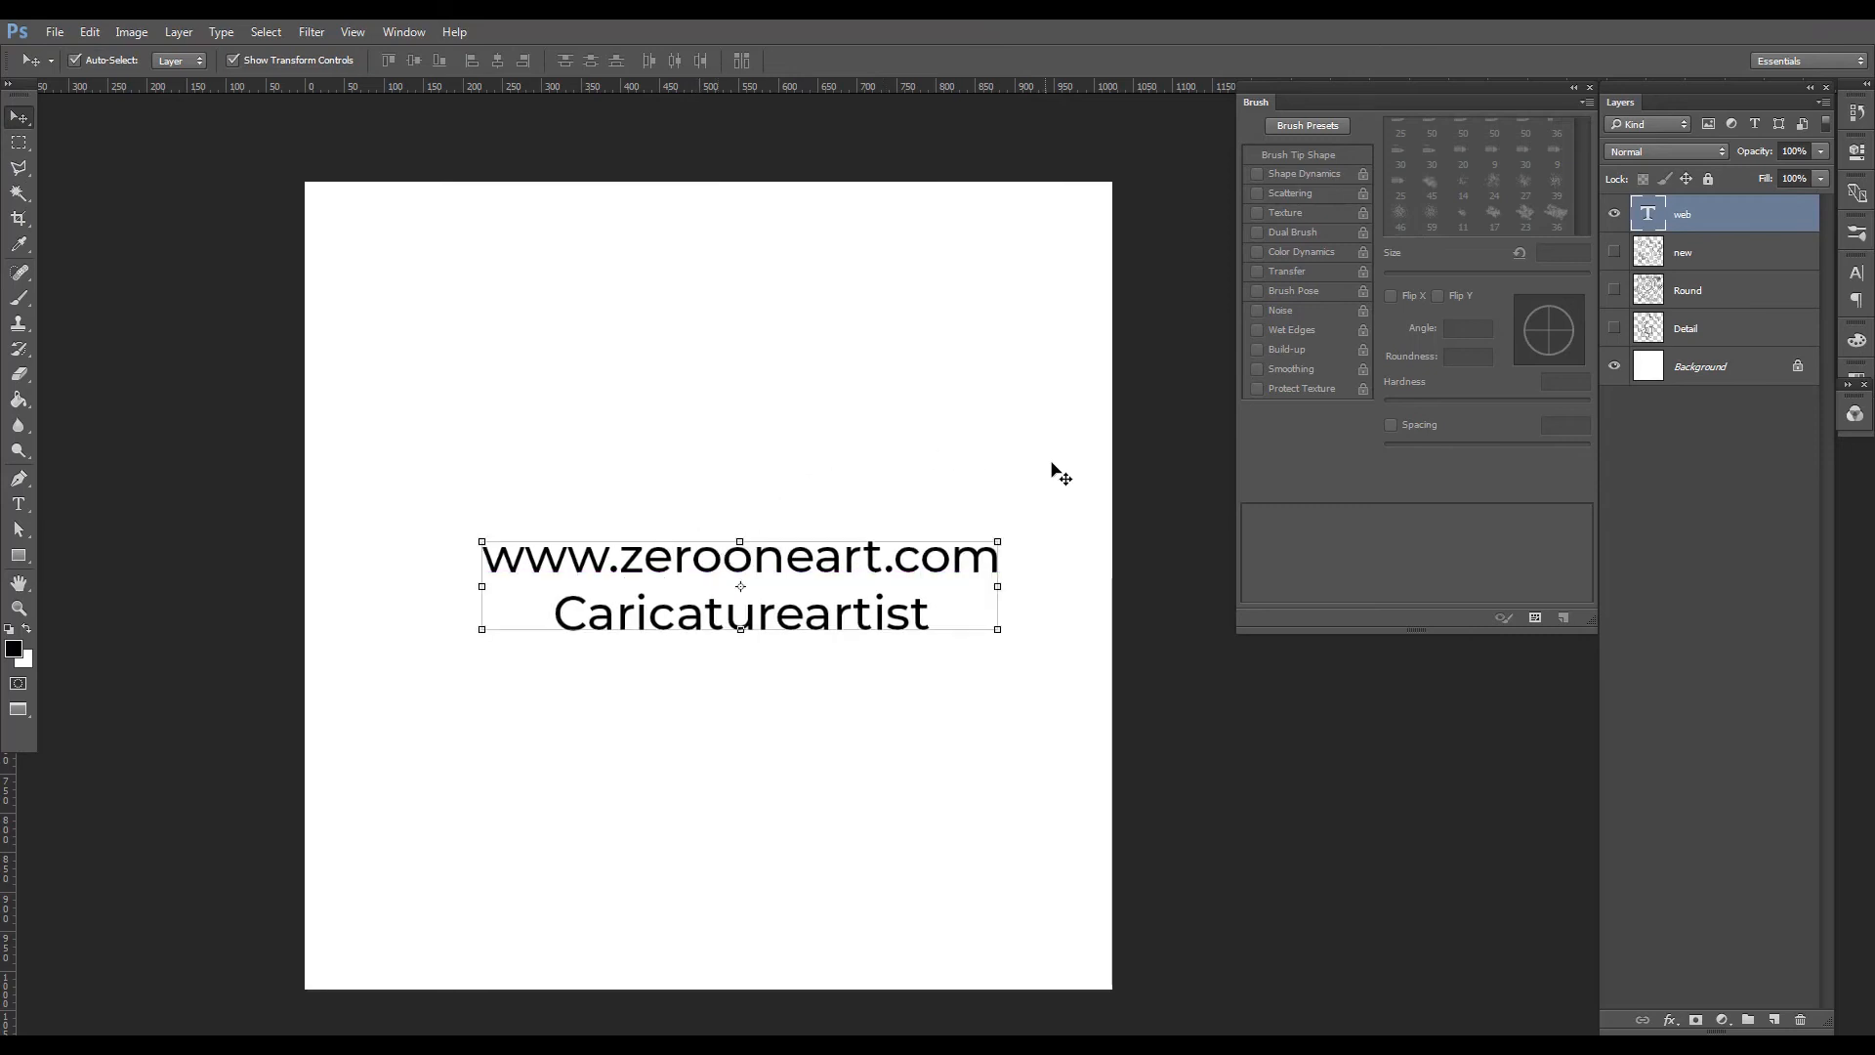
# Deselect the text layer and cycle the screen mode through full screen to the standard view.
pyautogui.click(1177, 478)
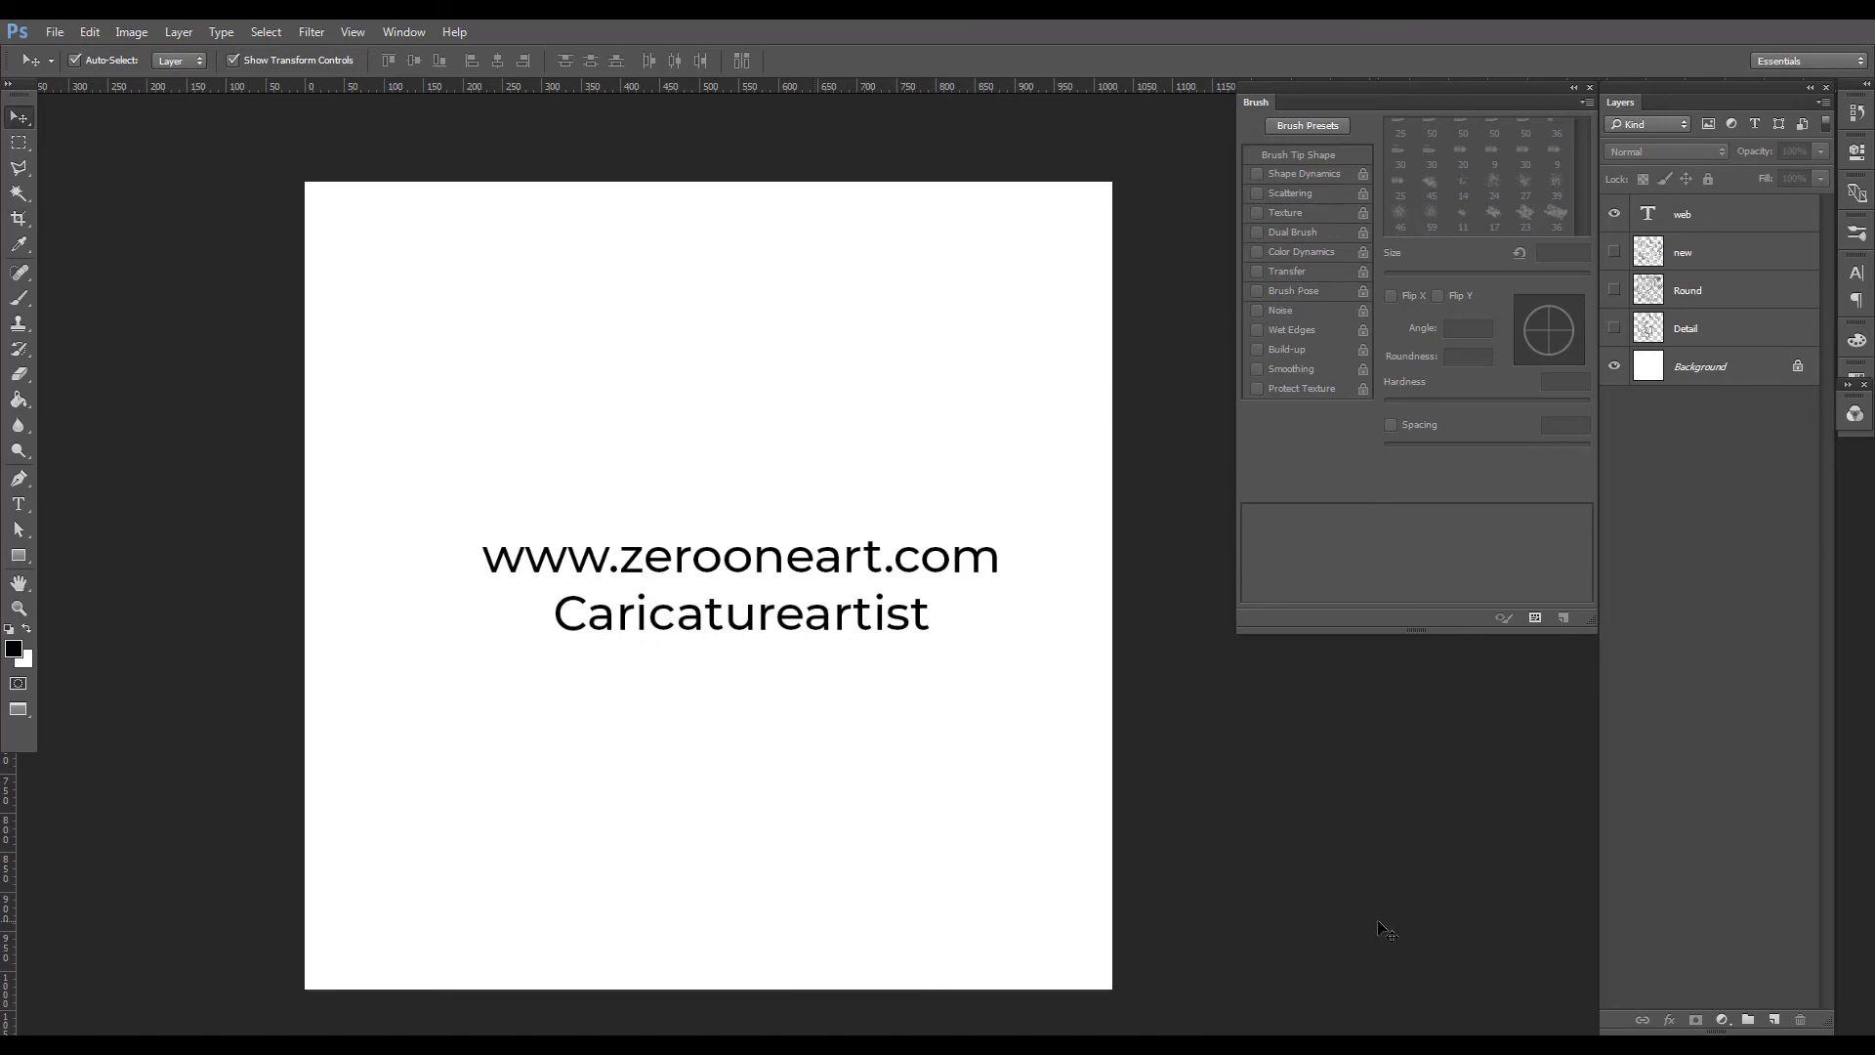
pyautogui.press('f')
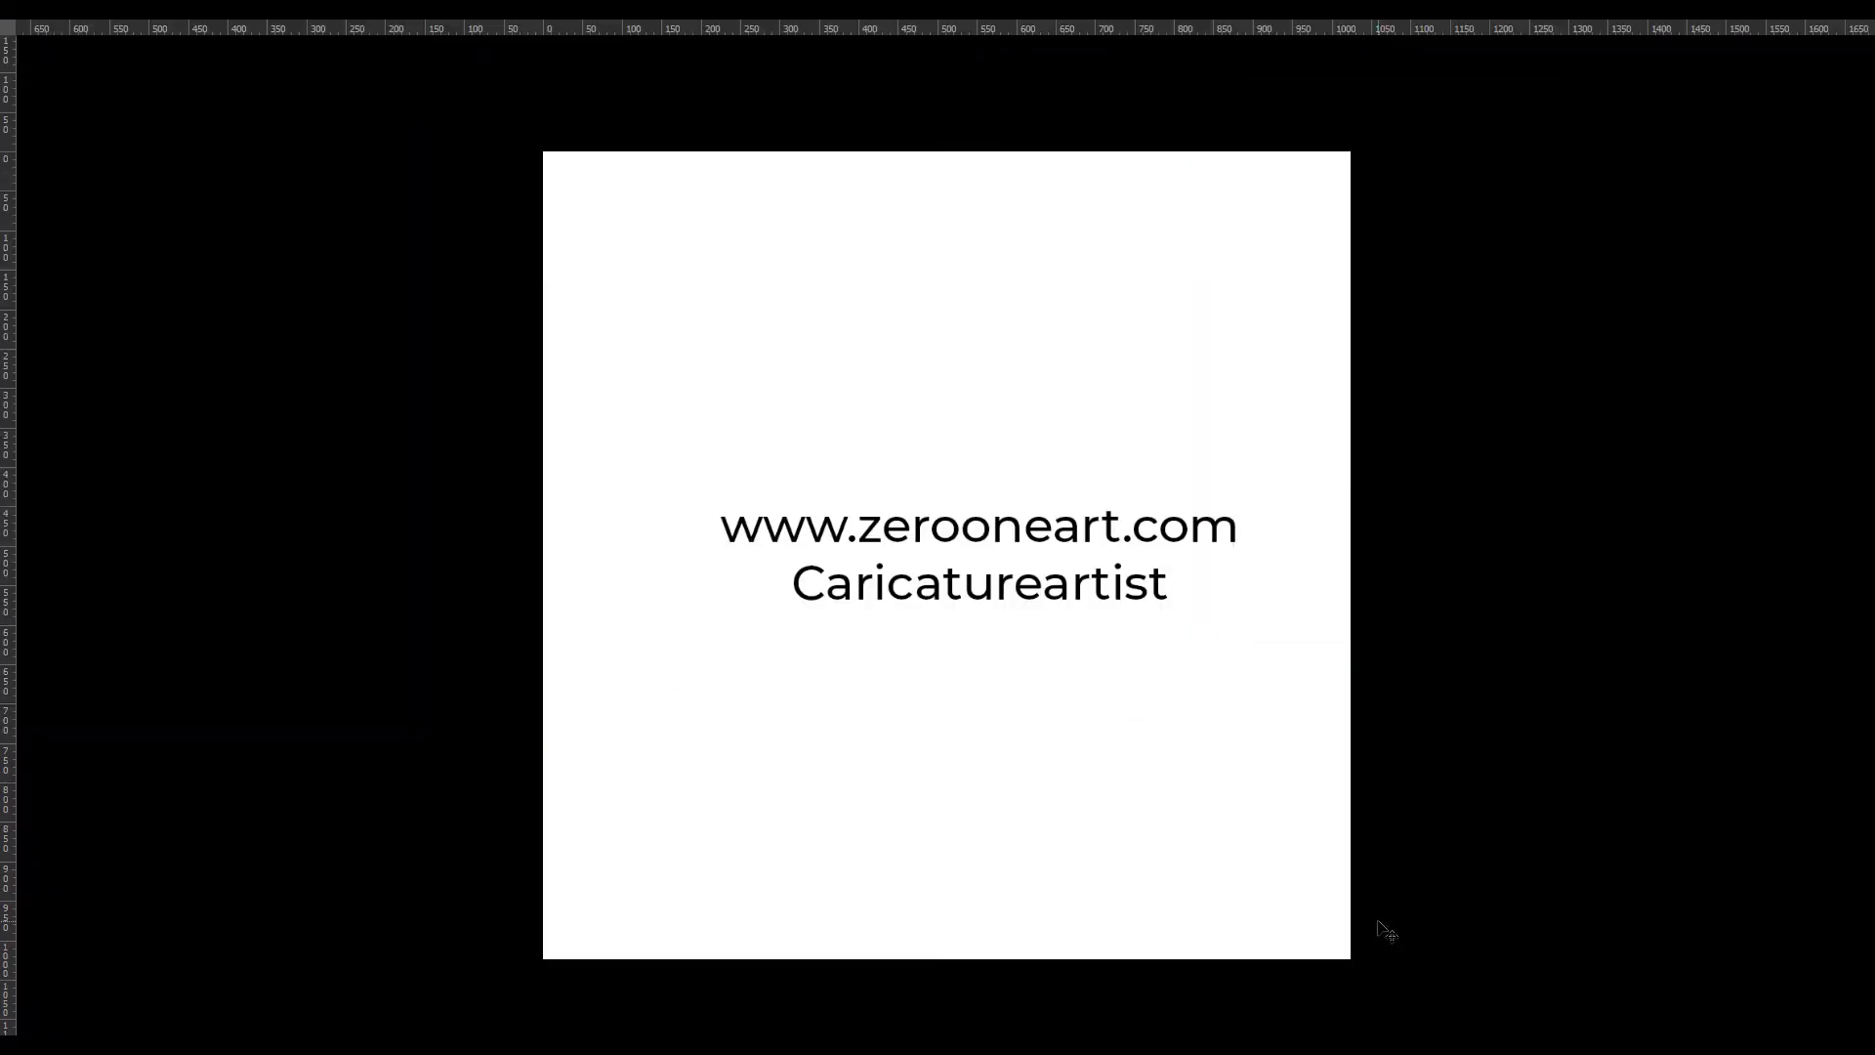
pyautogui.press('f')
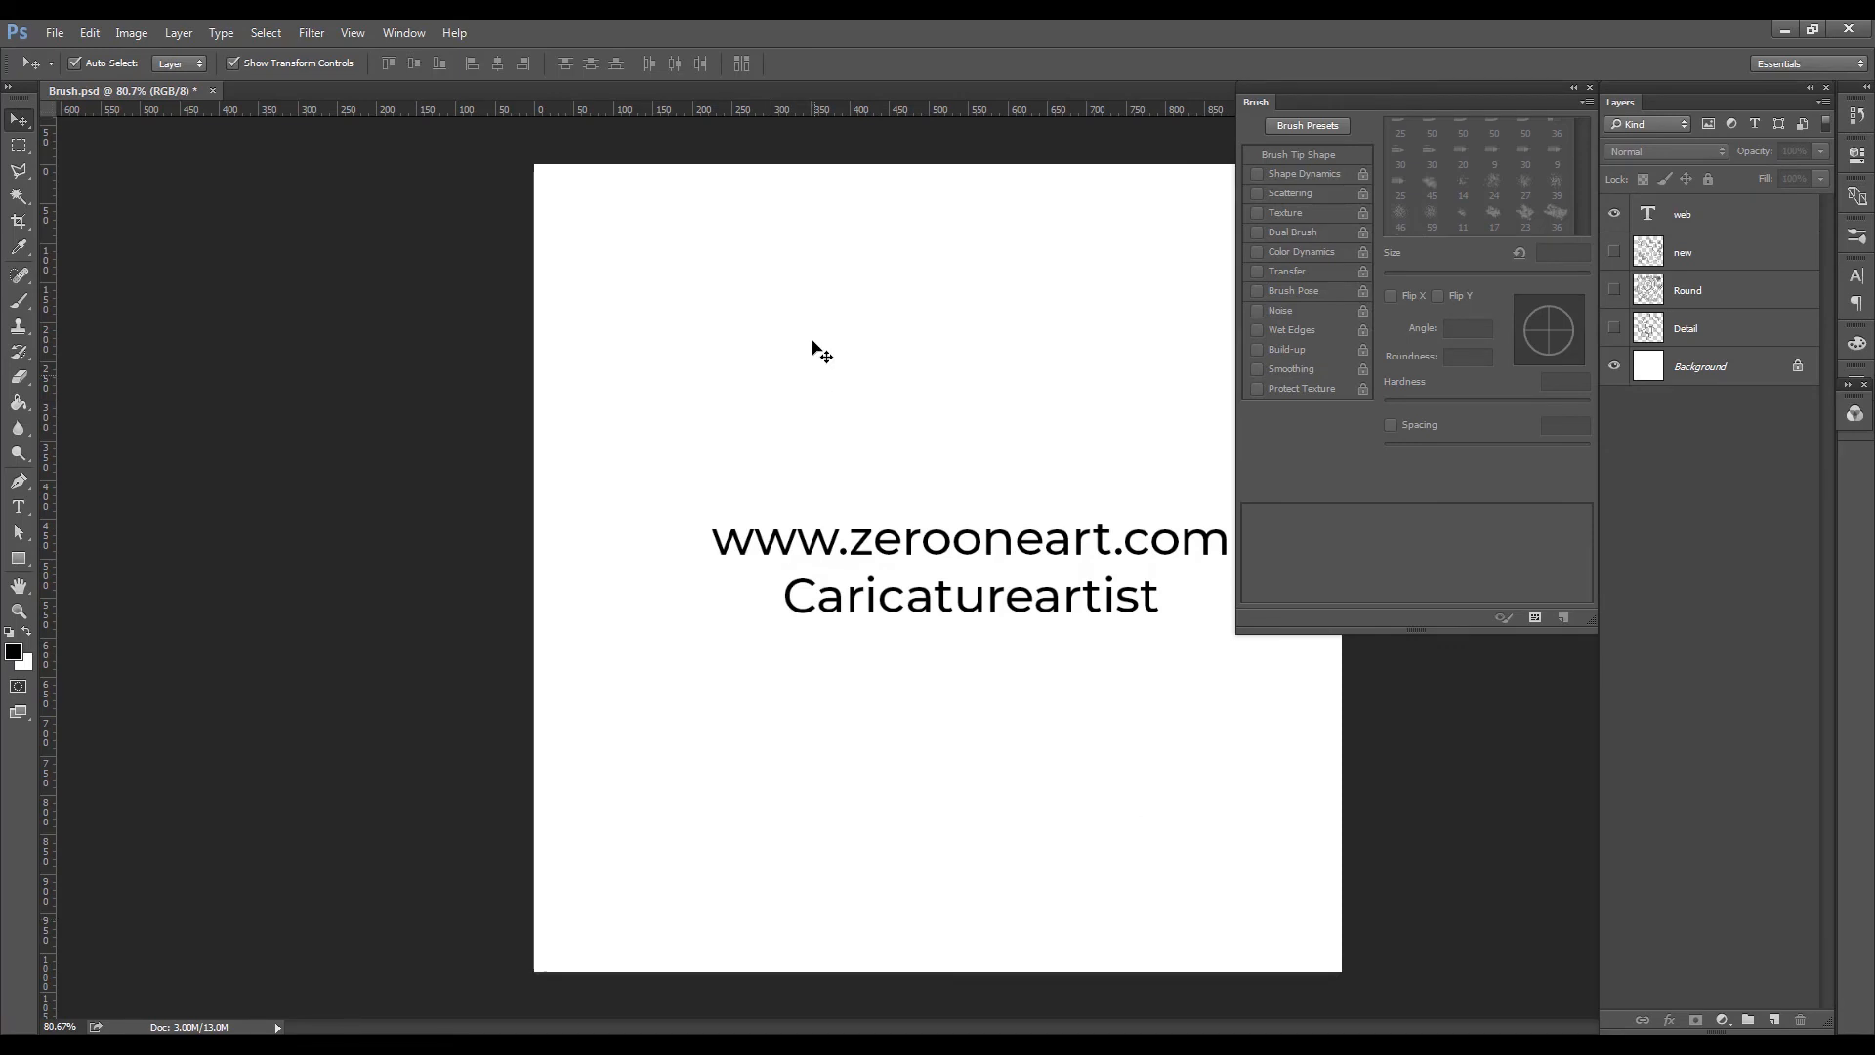